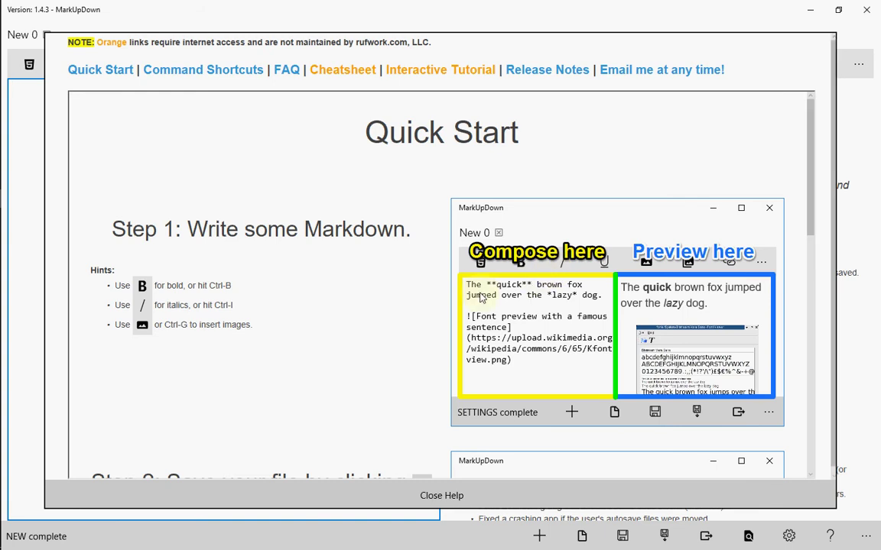
- Read through the Quick Start guide in the help, covering writing Markdown, saving the file and exporting HTML
scroll(399, 328, down, 3)
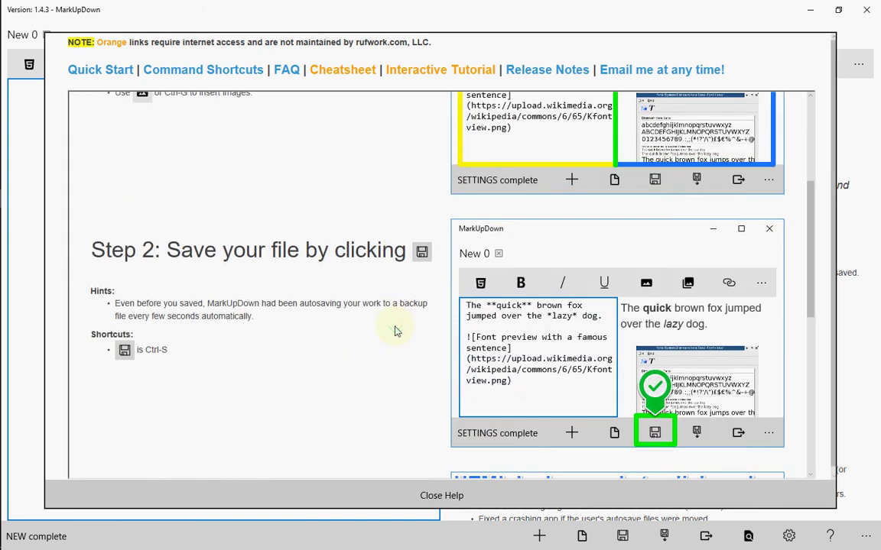
scroll(400, 328, down, 2)
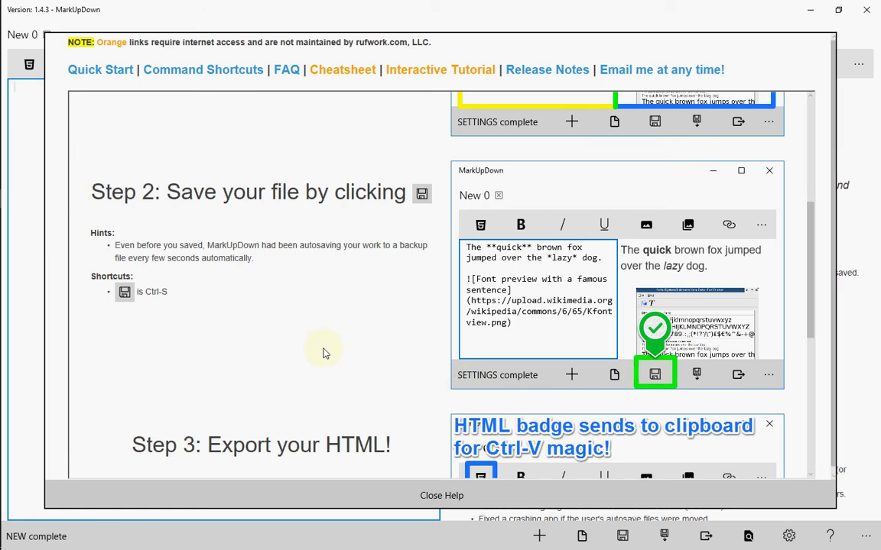
scroll(323, 354, down, 3)
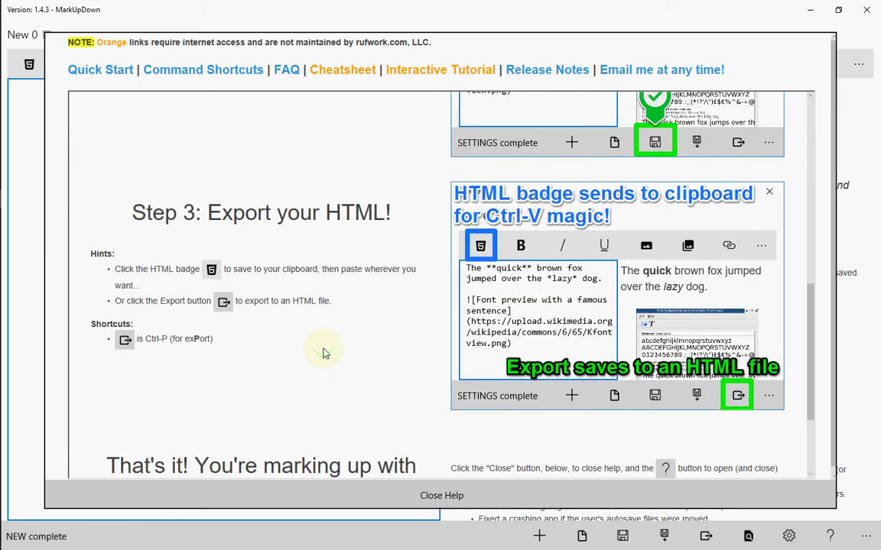
scroll(323, 353, up, 6)
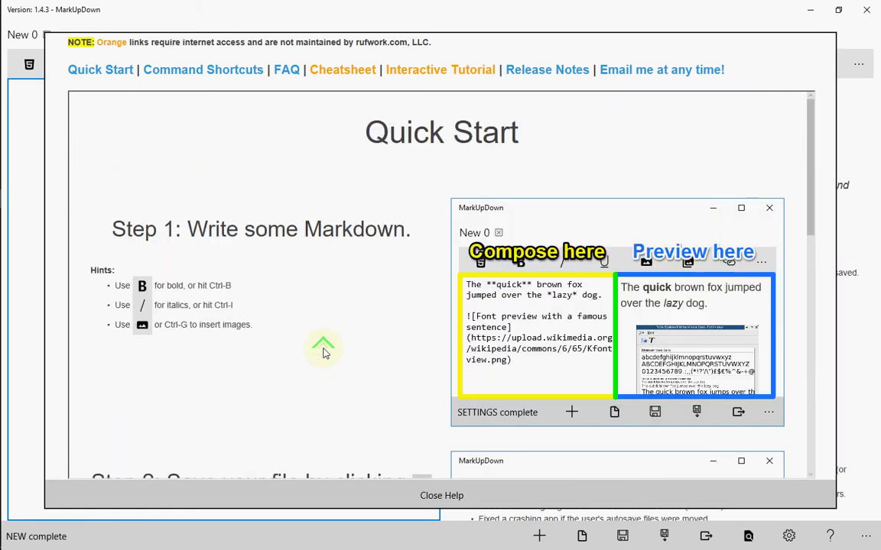
scroll(298, 302, down, 5)
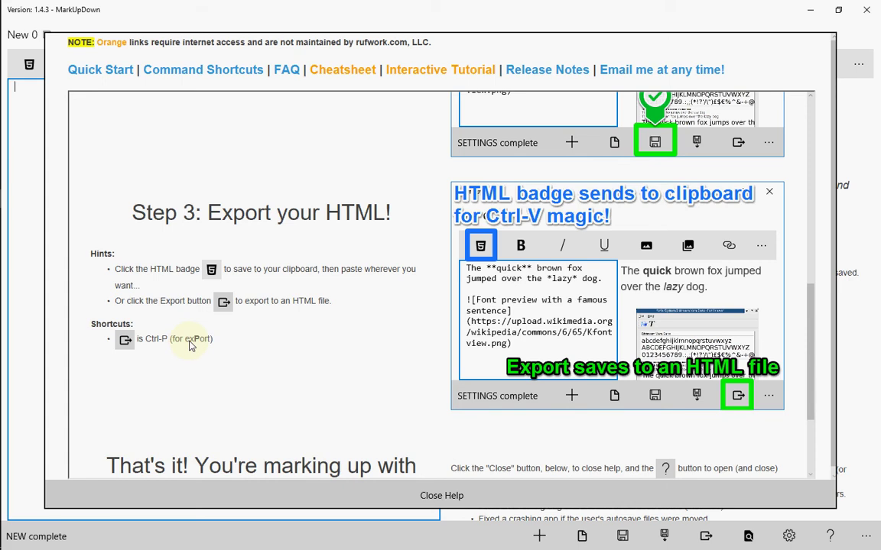
scroll(190, 346, down, 4)
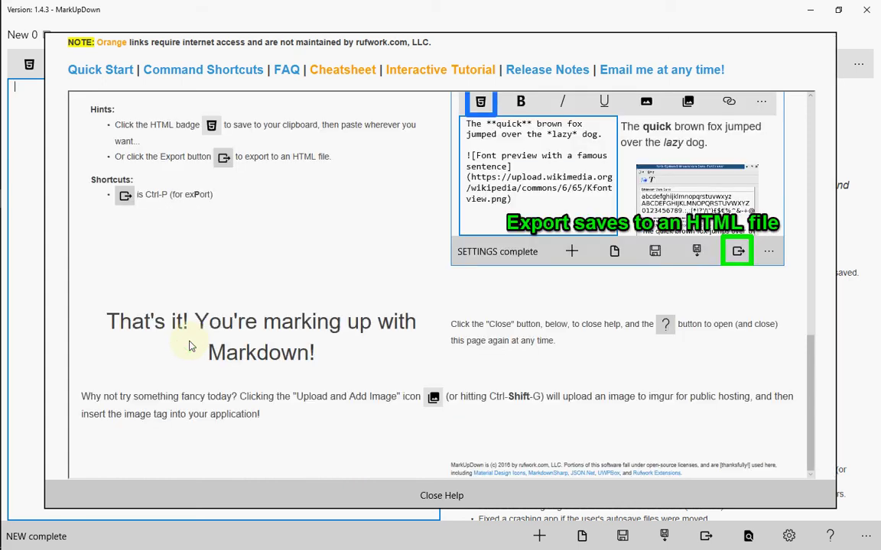
click(183, 72)
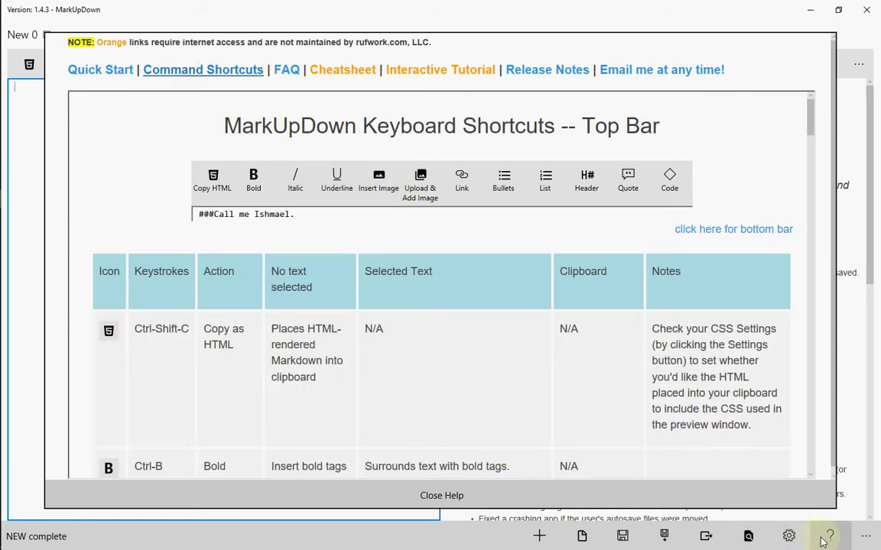
click(779, 500)
click(830, 535)
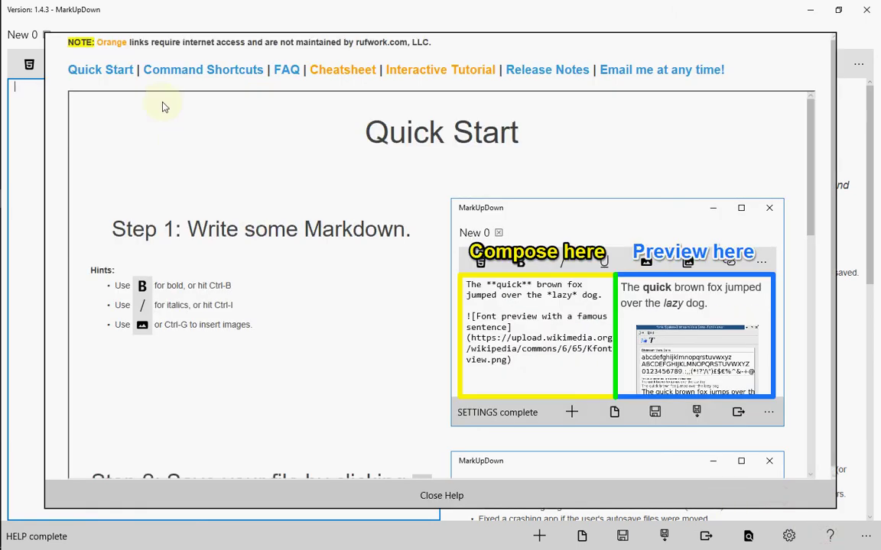
- Open the Command Shortcuts help page and examine the keystrokes, action and notes for Insert Bulleted List
click(169, 71)
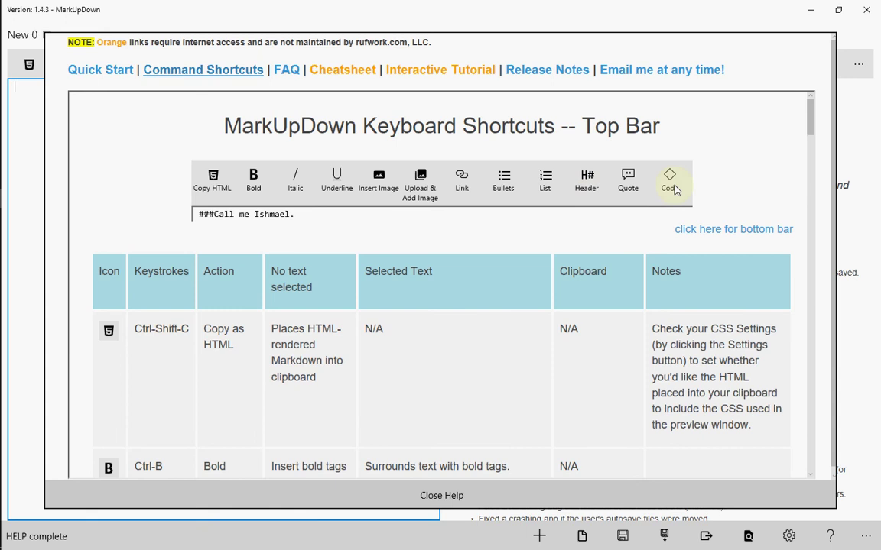
click(503, 178)
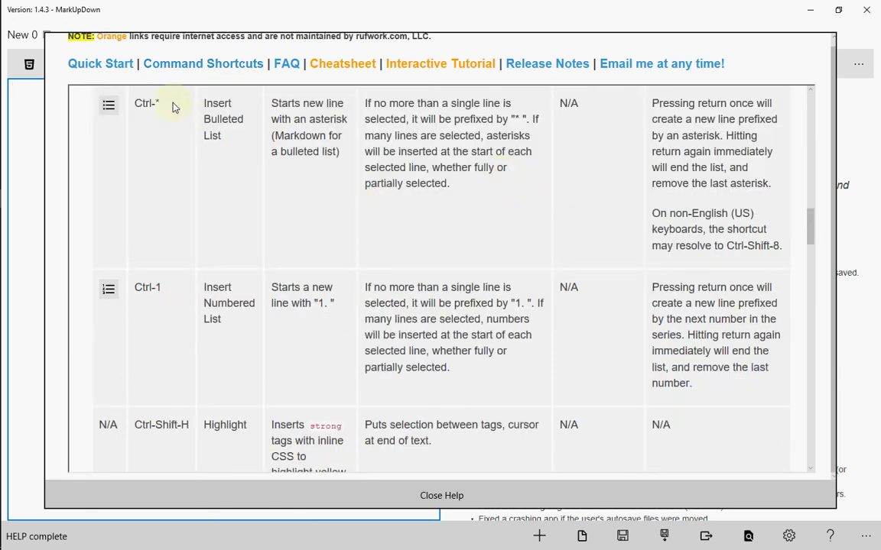
drag(173, 107, 126, 93)
drag(221, 139, 203, 100)
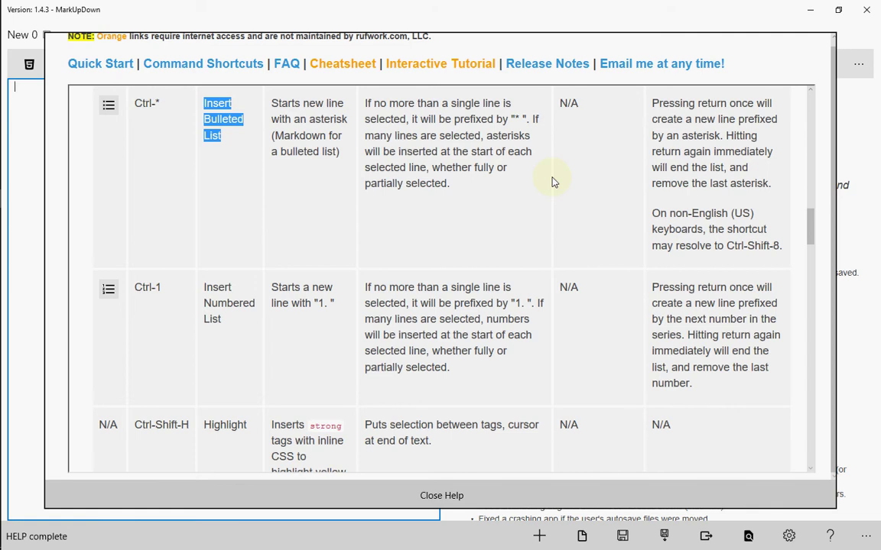
drag(683, 136, 726, 168)
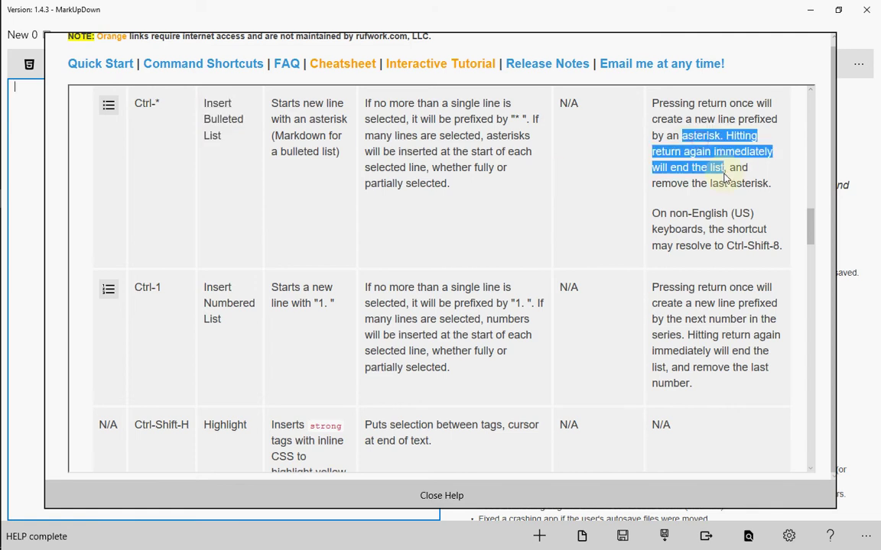
click(472, 218)
- Look up the Highlight and Paste HTML entries in the keyboard shortcuts table
scroll(473, 221, down, 2)
scroll(473, 220, down, 1)
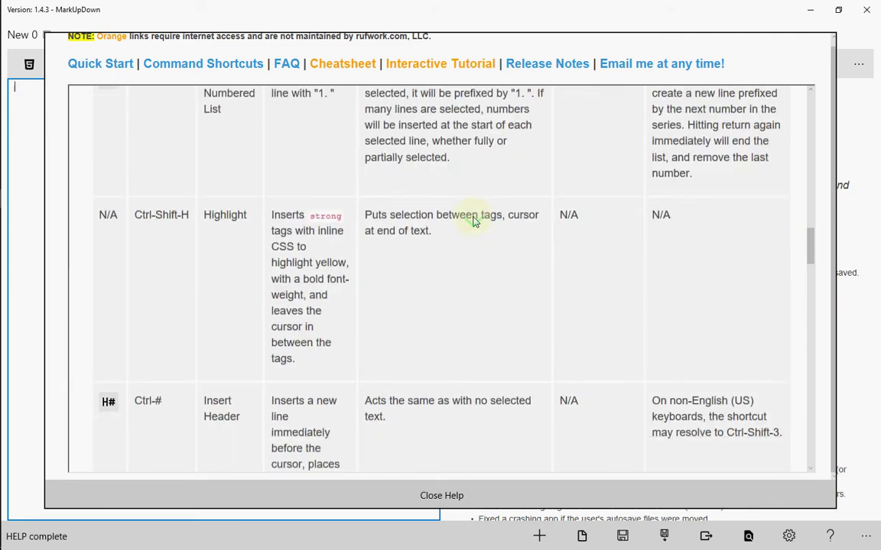
drag(192, 196, 179, 190)
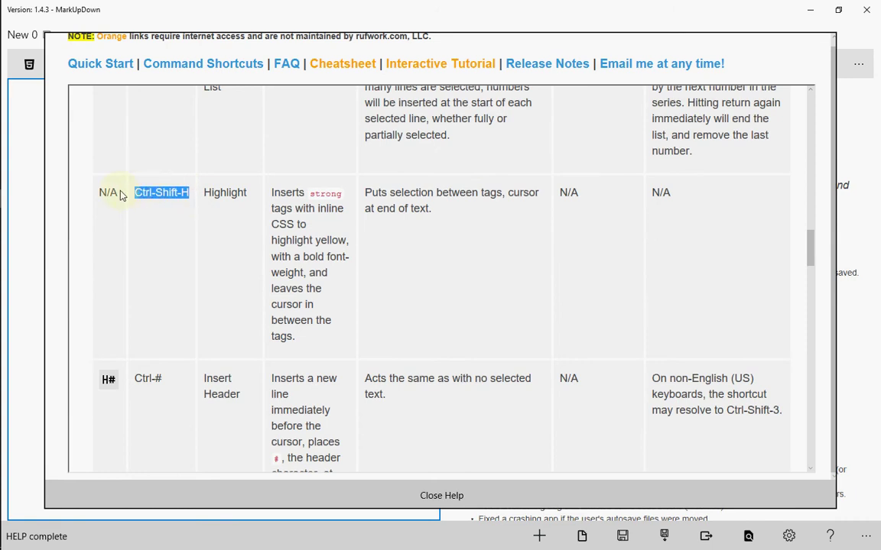
mouse_move(115, 193)
mouse_down()
mouse_move(89, 187)
mouse_move(117, 197)
mouse_up()
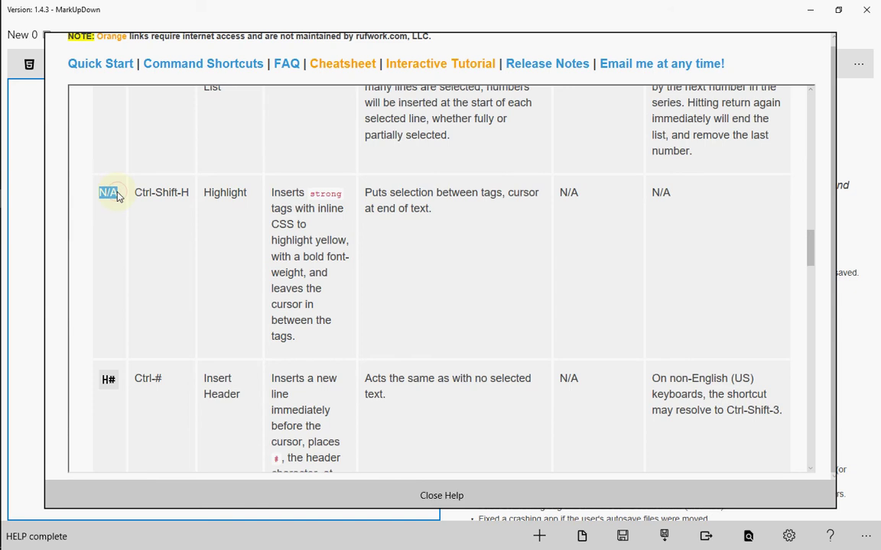
scroll(117, 197, down, 8)
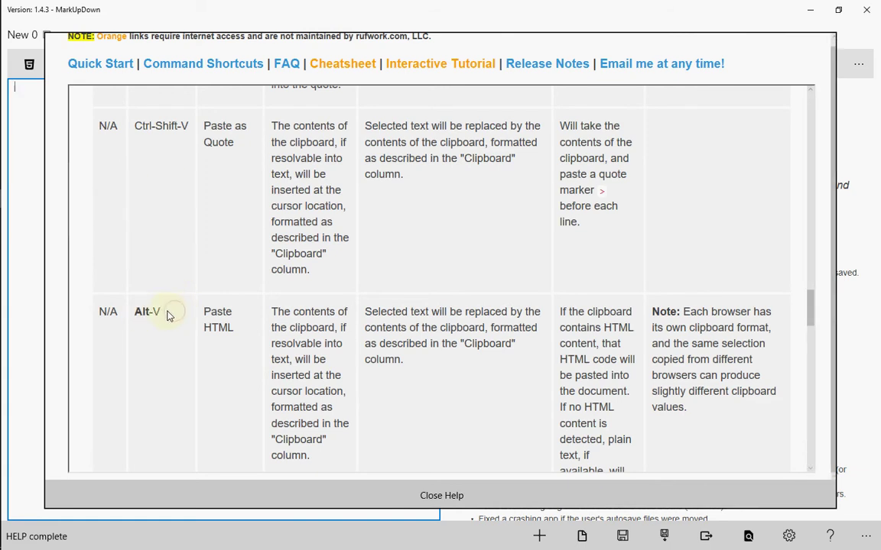
drag(164, 312, 138, 314)
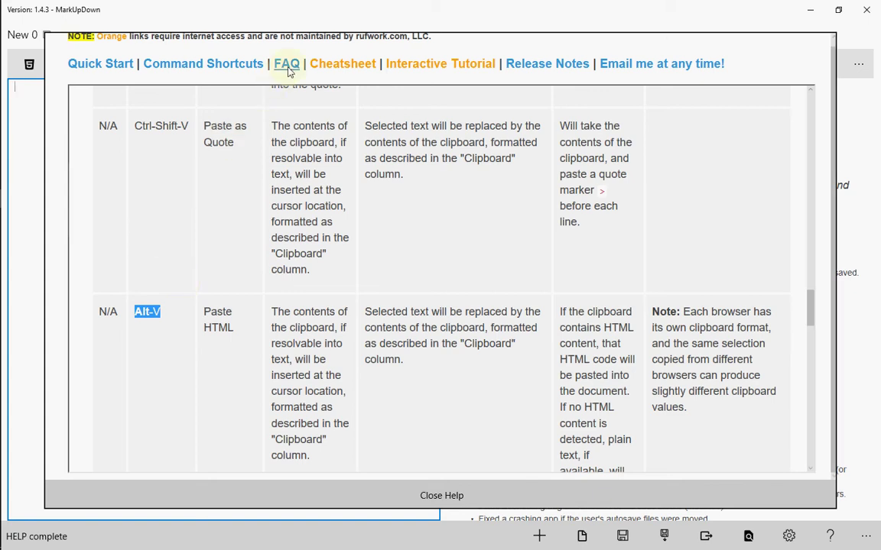
- Go to the Bottom Bar section of the shortcuts reference and look up the Export keystrokes
scroll(305, 181, up, 20)
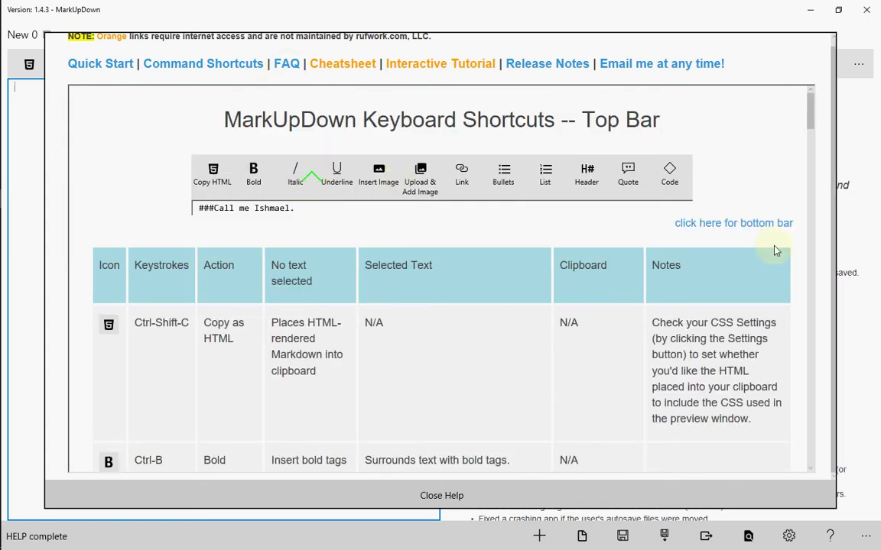
click(780, 223)
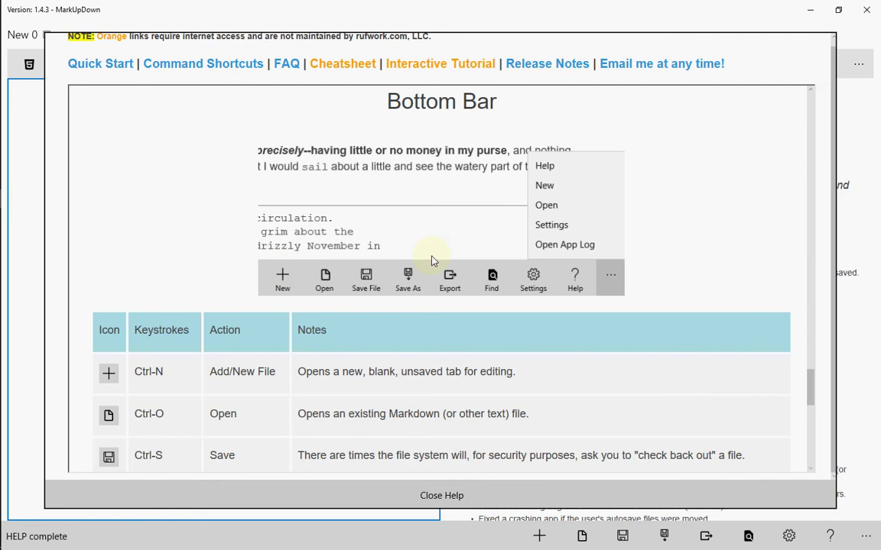
scroll(382, 260, down, 5)
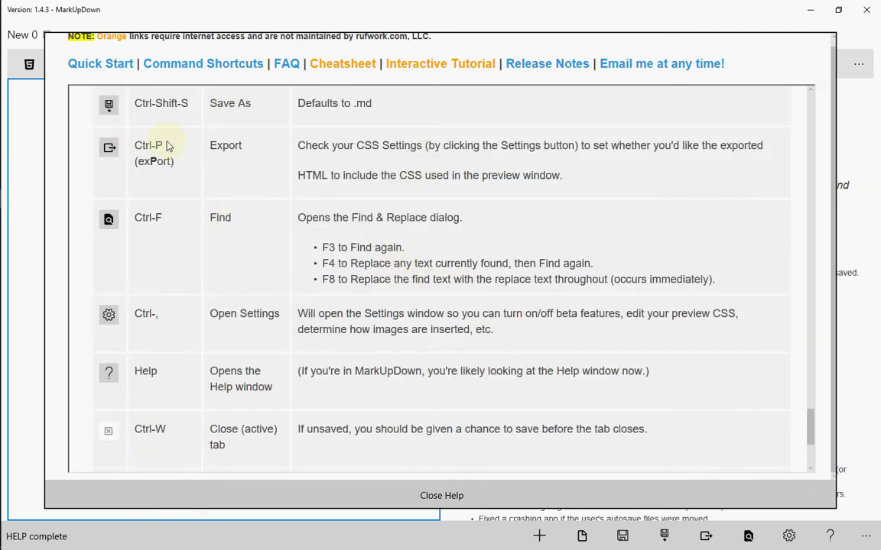
drag(169, 145, 127, 145)
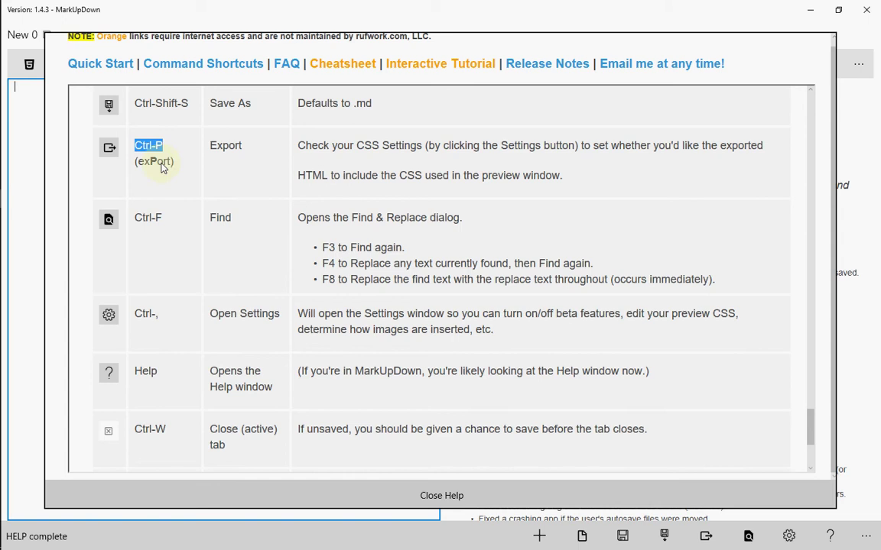
- Open the FAQ answer about the multiline table format and examine its multiline table syntax example
click(296, 65)
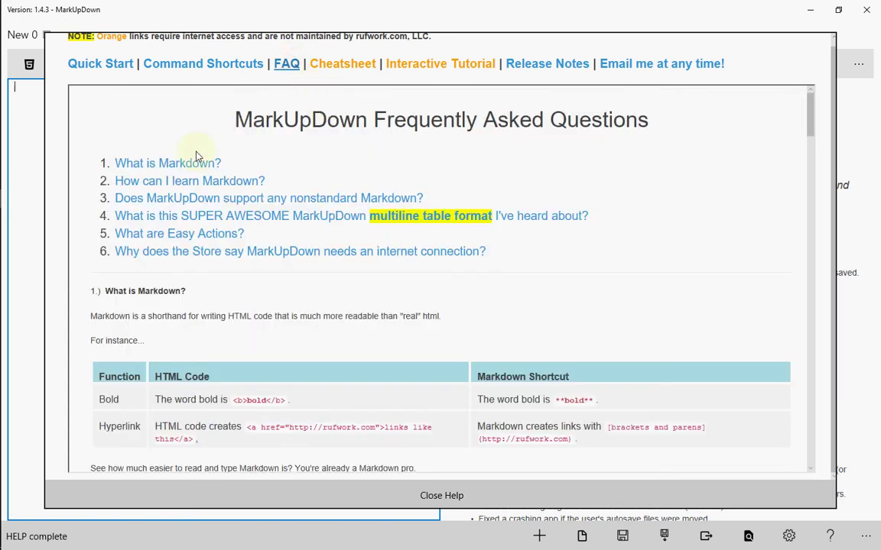
click(196, 221)
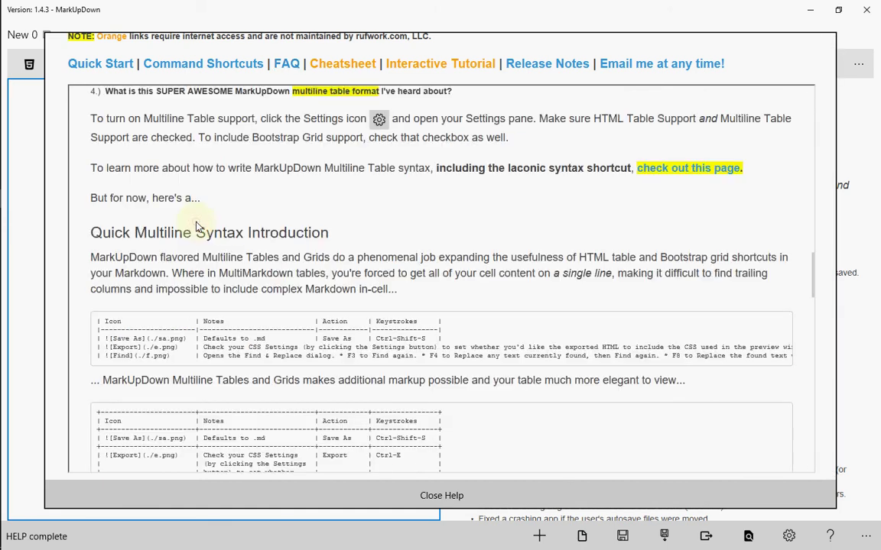
scroll(324, 261, down, 3)
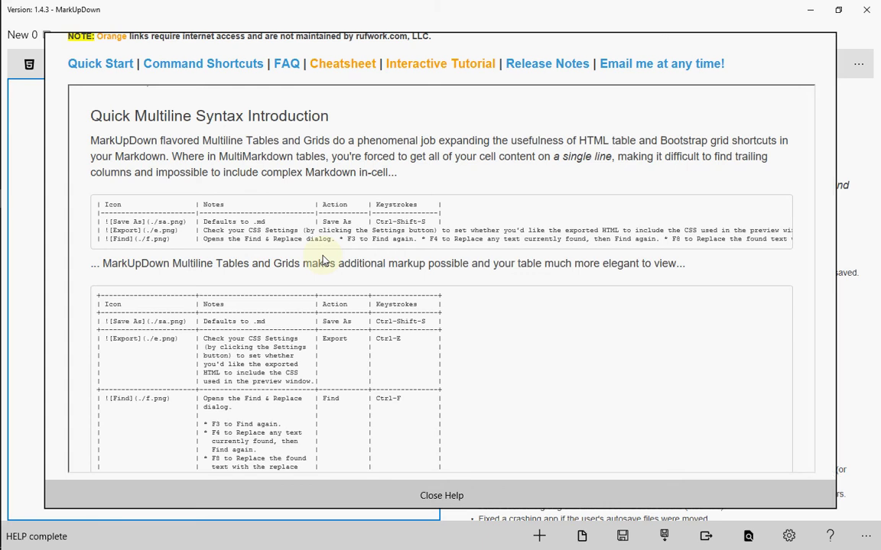
scroll(324, 261, down, 3)
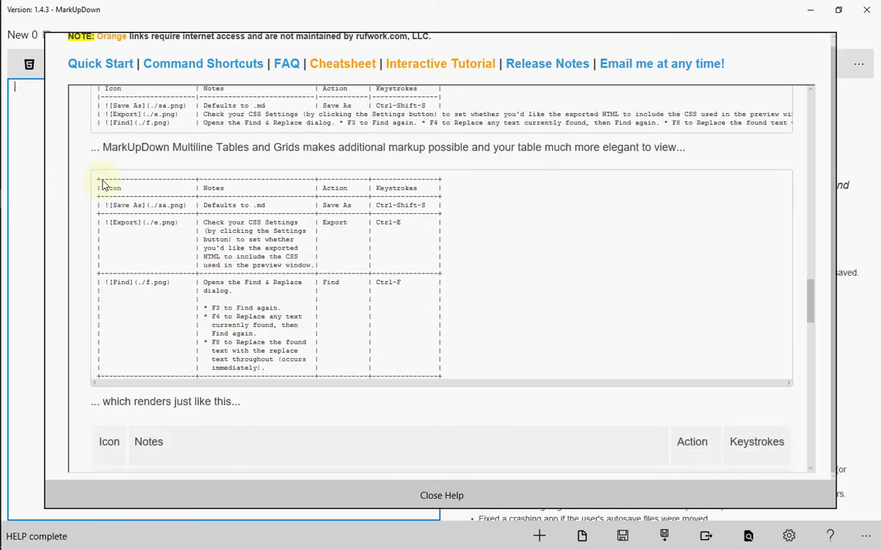
drag(95, 183, 478, 390)
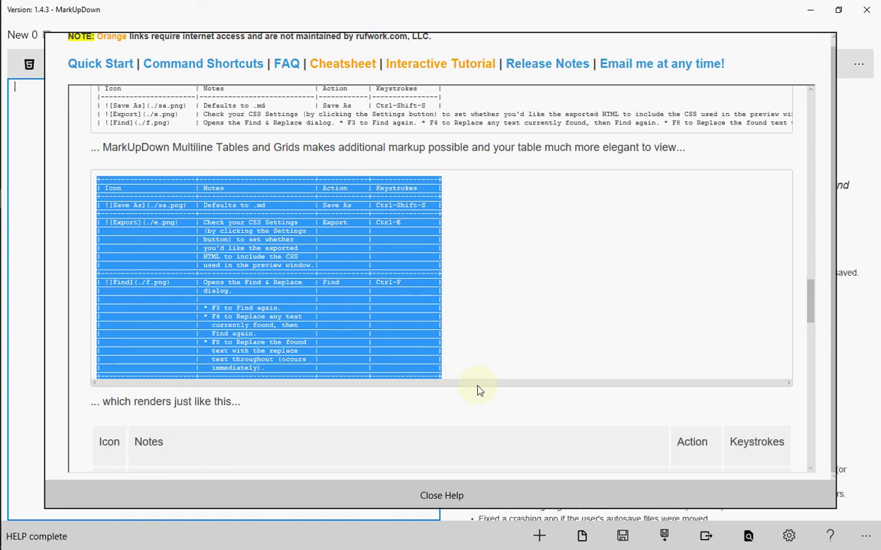
click(570, 299)
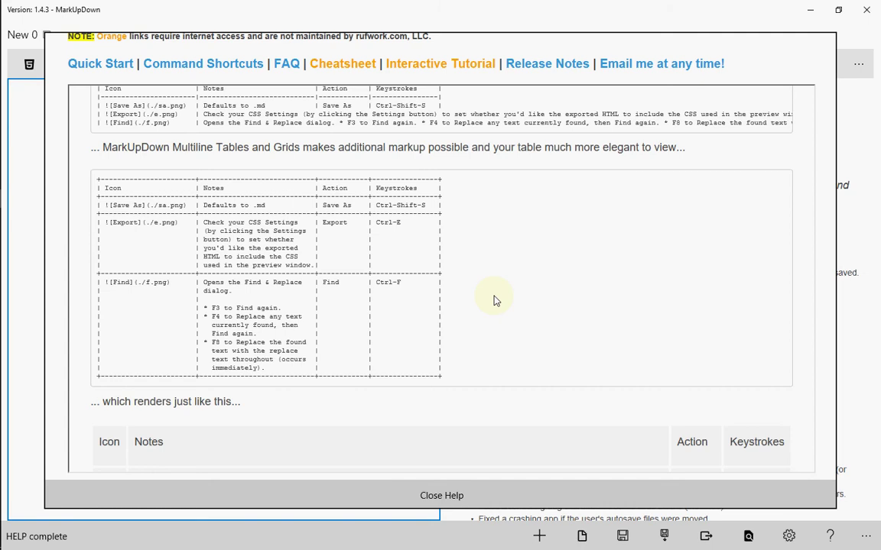
- Examine the Bootstrap Grid section of the FAQ, including its rendered grid example
scroll(494, 300, down, 6)
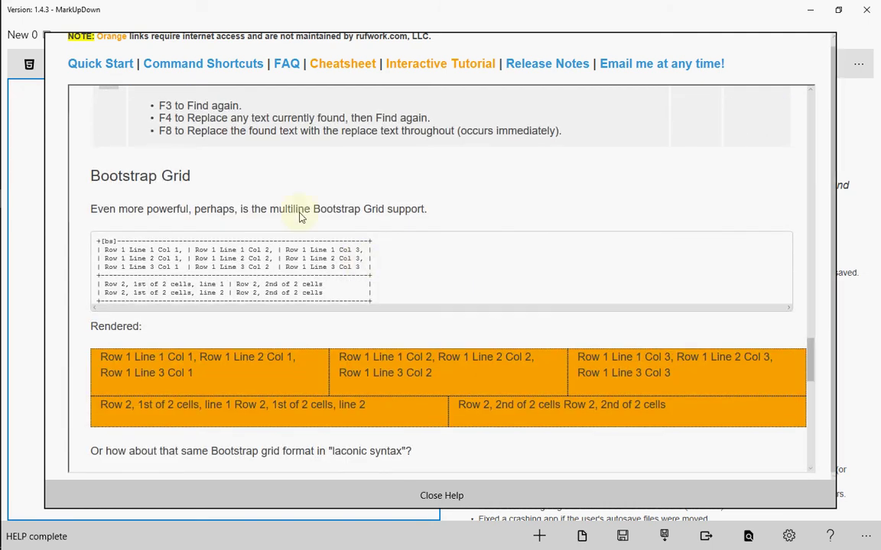
drag(207, 176, 121, 192)
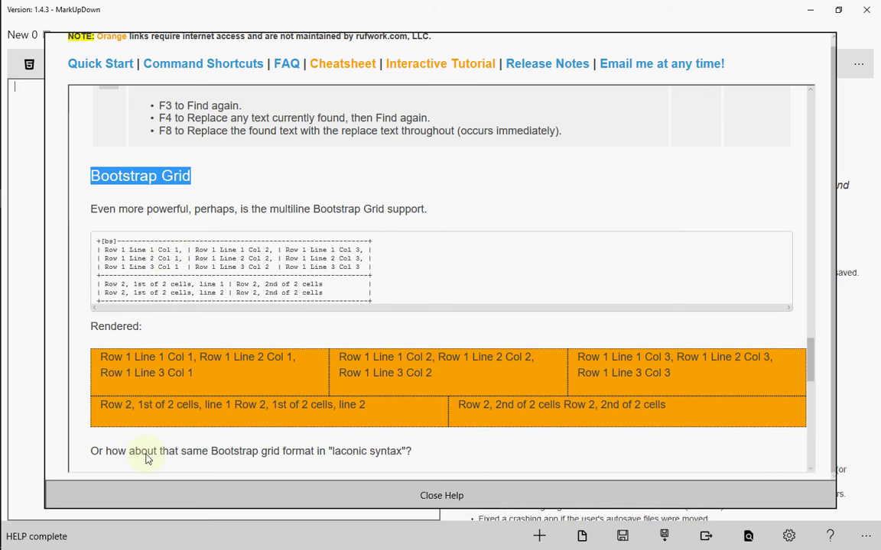
drag(94, 358, 722, 416)
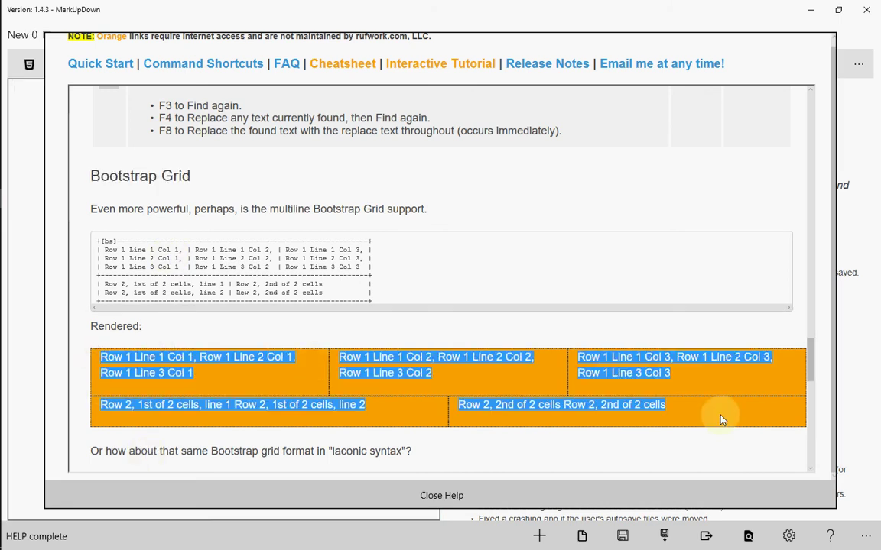
click(719, 416)
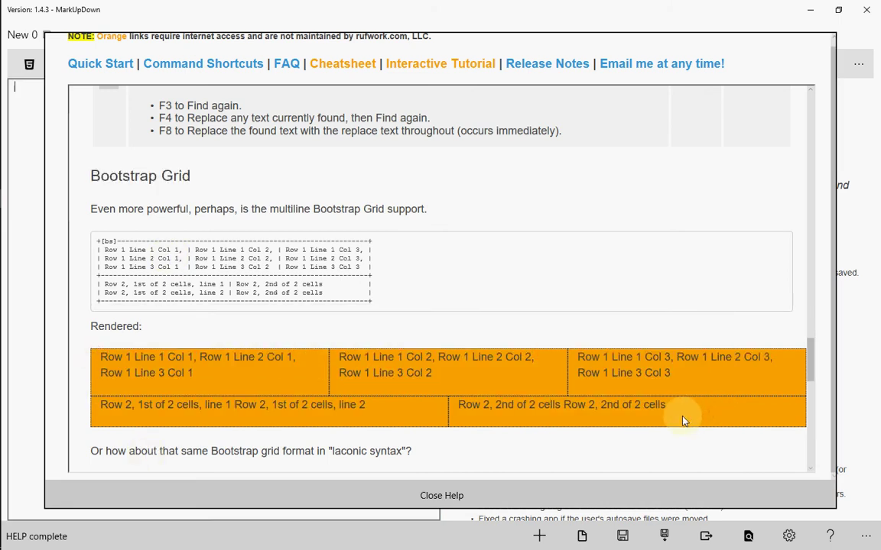
- Restore the maximized window and narrow it to check how the rendered Bootstrap Grid example reflows
key(super+Down)
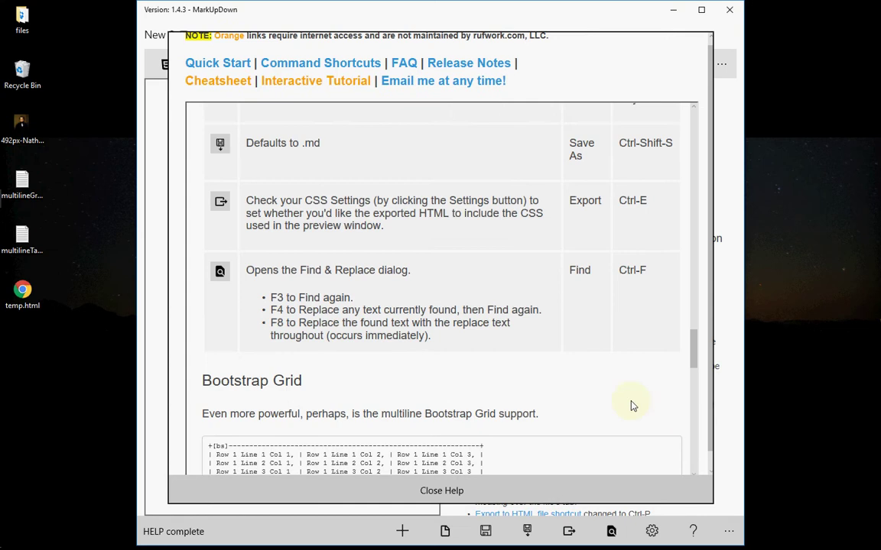
scroll(546, 364, down, 5)
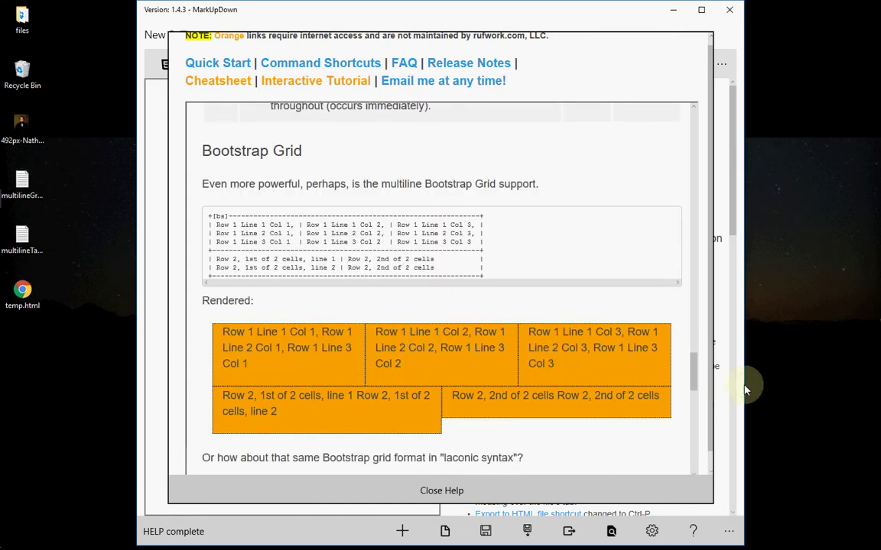
drag(746, 389, 615, 379)
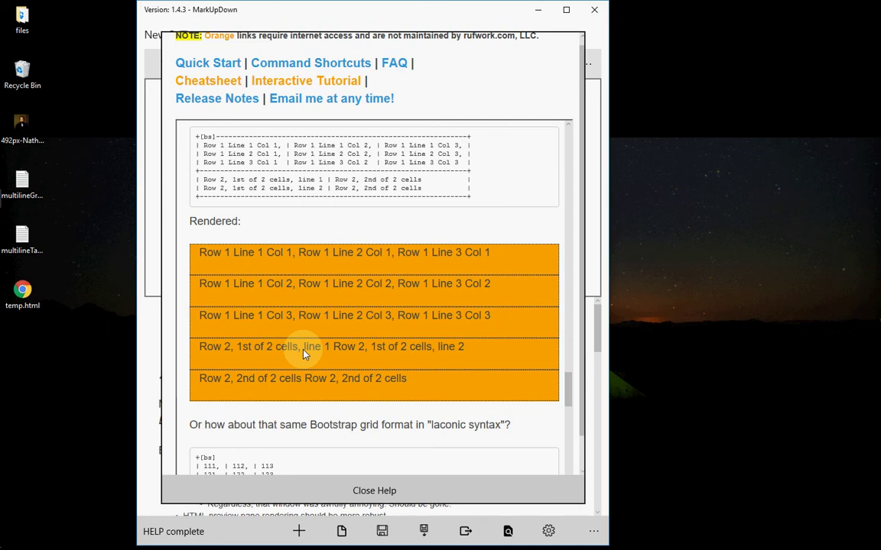
drag(428, 388, 193, 252)
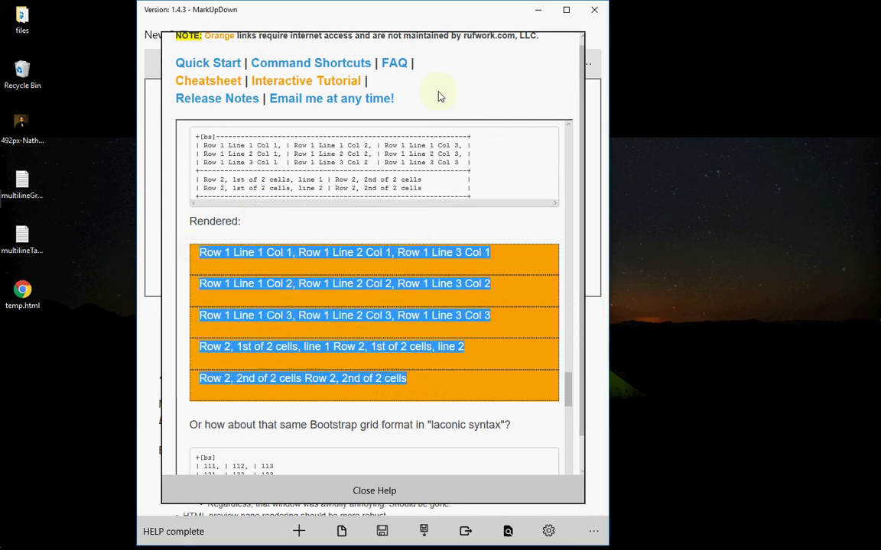
- Maximize the window, open the Markdown Cheatsheet in the help, and examine its bold syntax and the other formatting rows
double_click(458, 6)
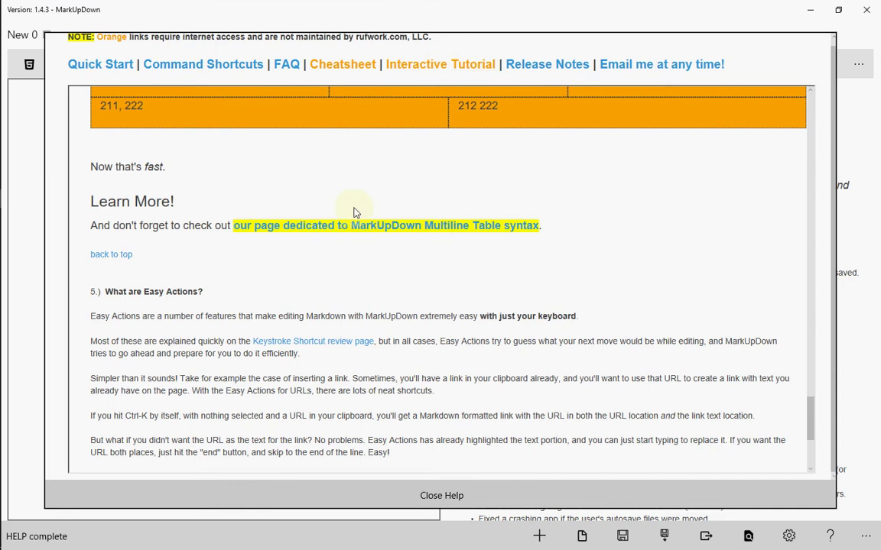
click(354, 68)
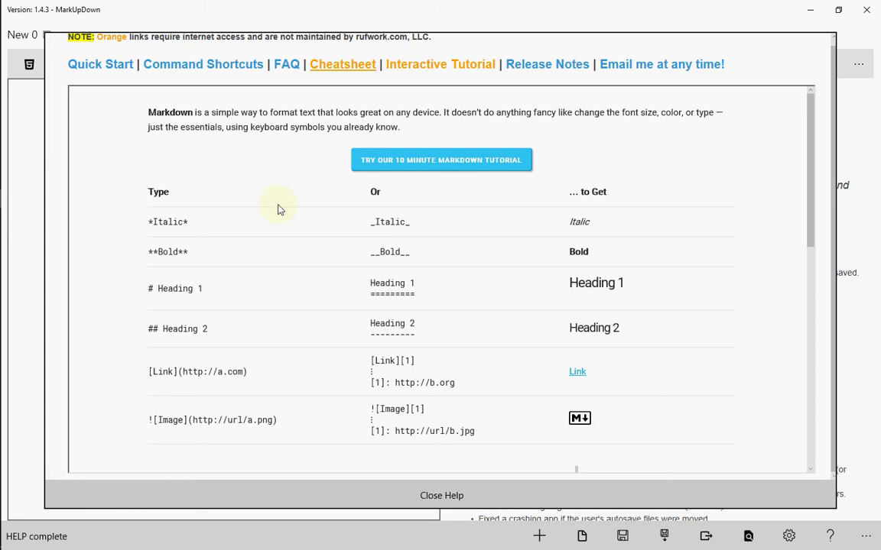
double_click(168, 253)
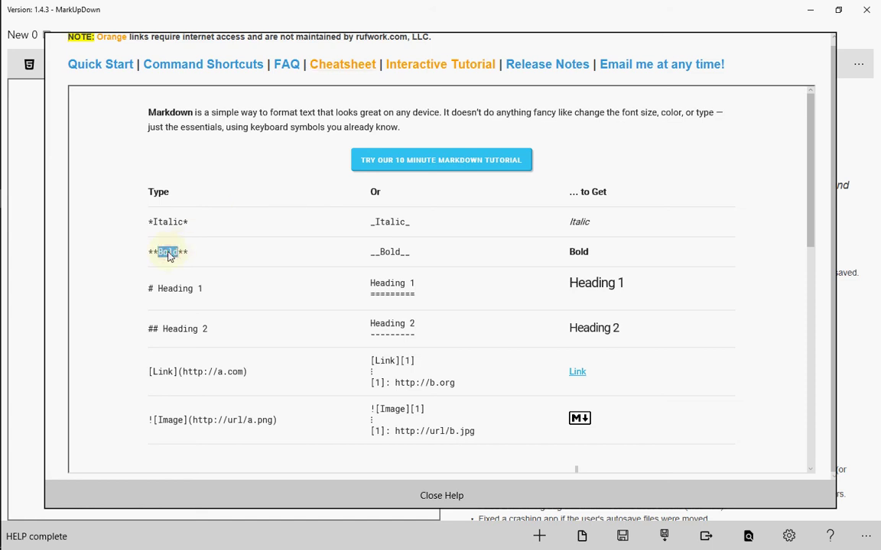
drag(188, 253, 179, 253)
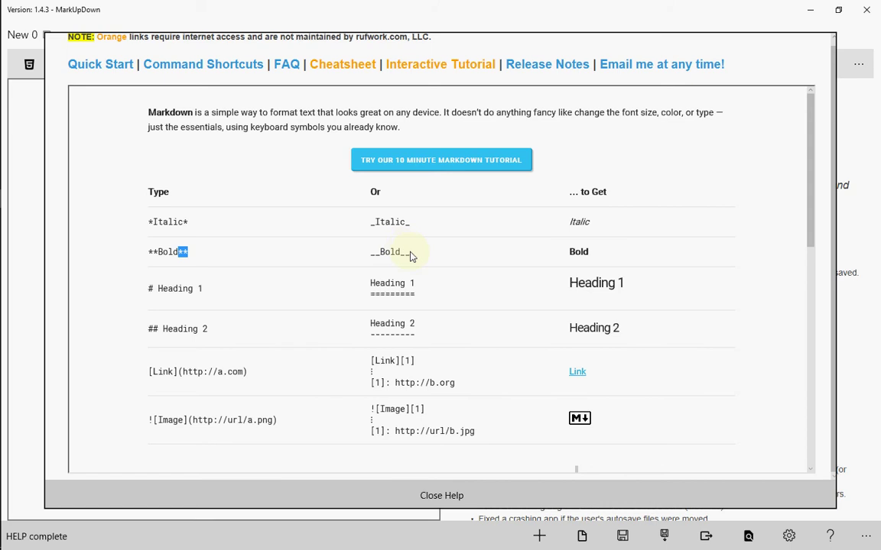
drag(411, 254, 405, 253)
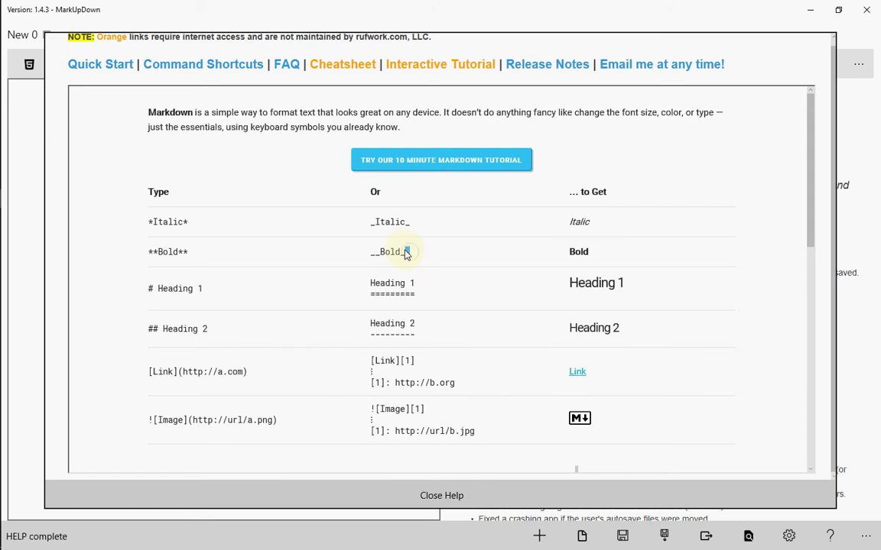
double_click(583, 252)
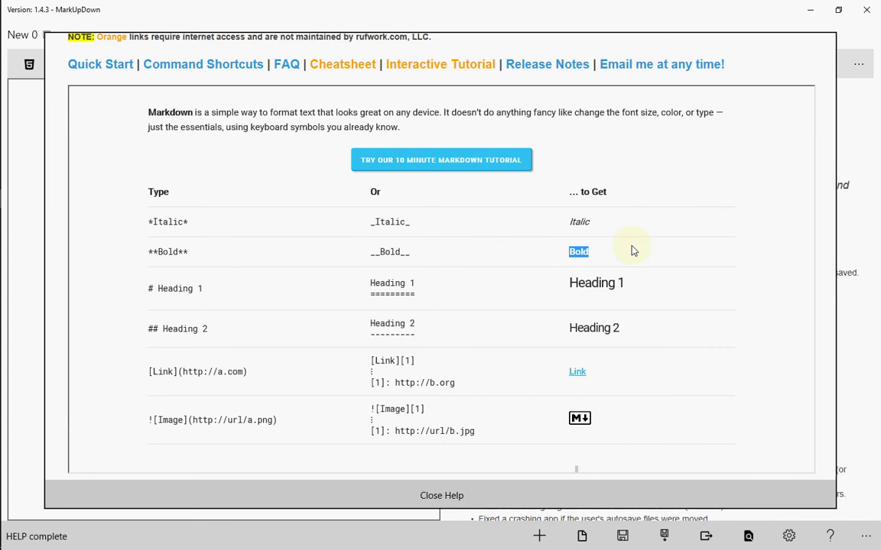
scroll(503, 269, down, 5)
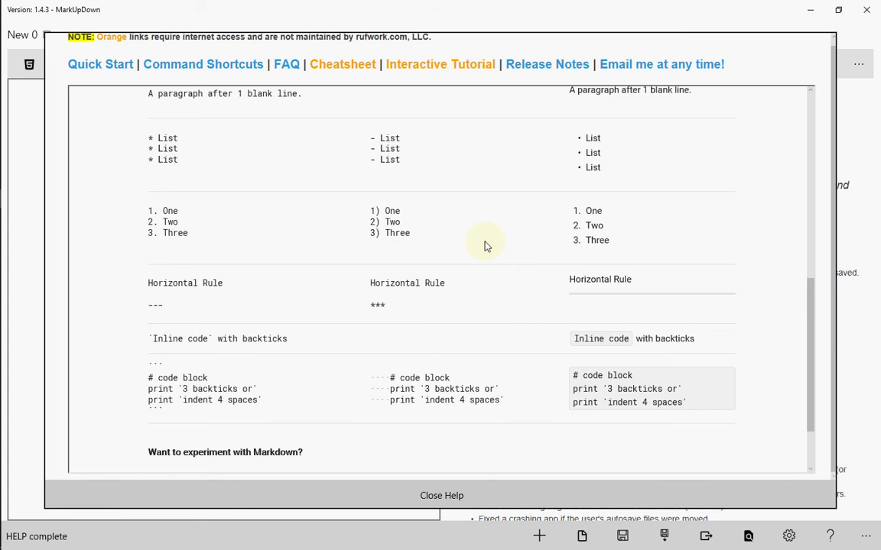
- Start the Interactive Tutorial and go through the Emphasis lesson to its first practice exercise
click(447, 67)
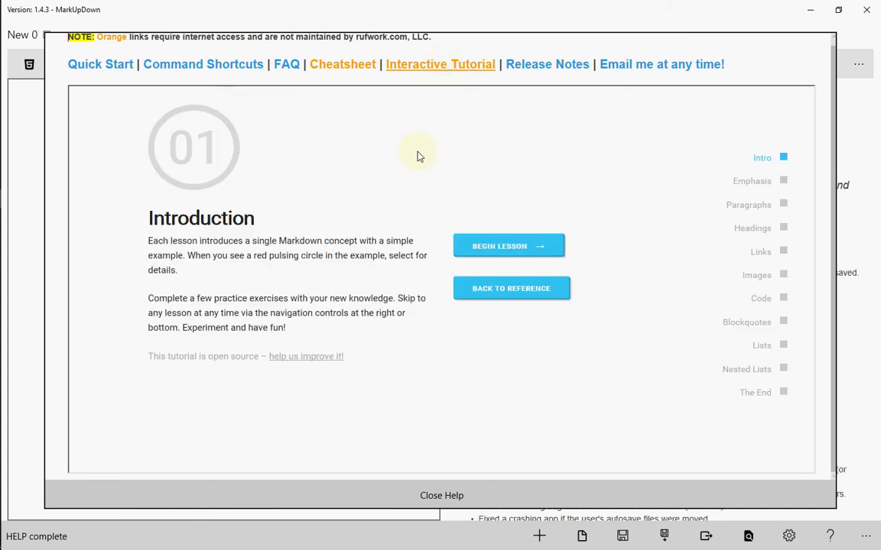
click(464, 245)
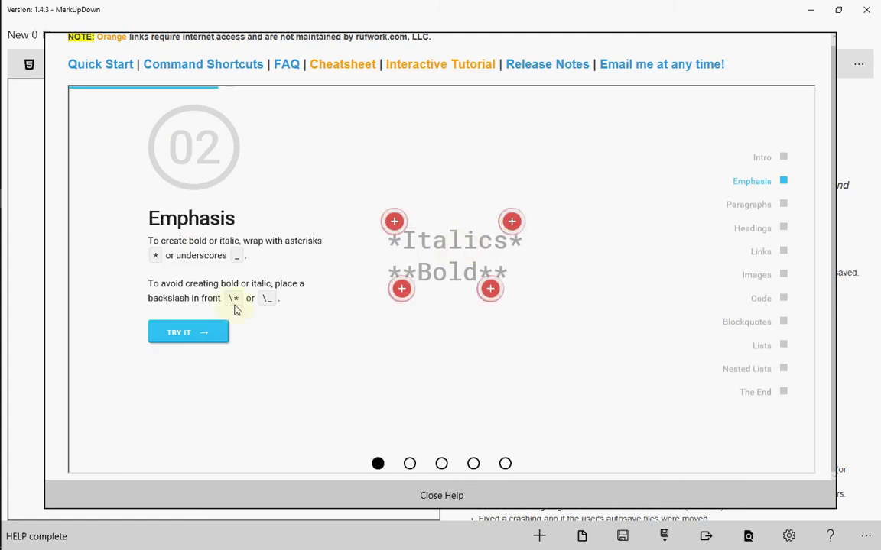
click(188, 334)
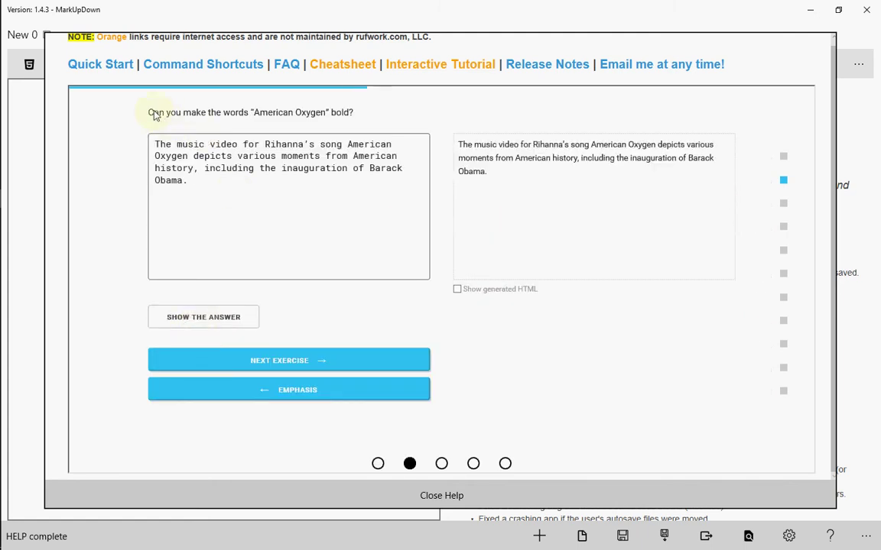
- Make the words "American Oxygen" bold in the exercise text by wrapping them in double asterisks
click(346, 146)
text(**)
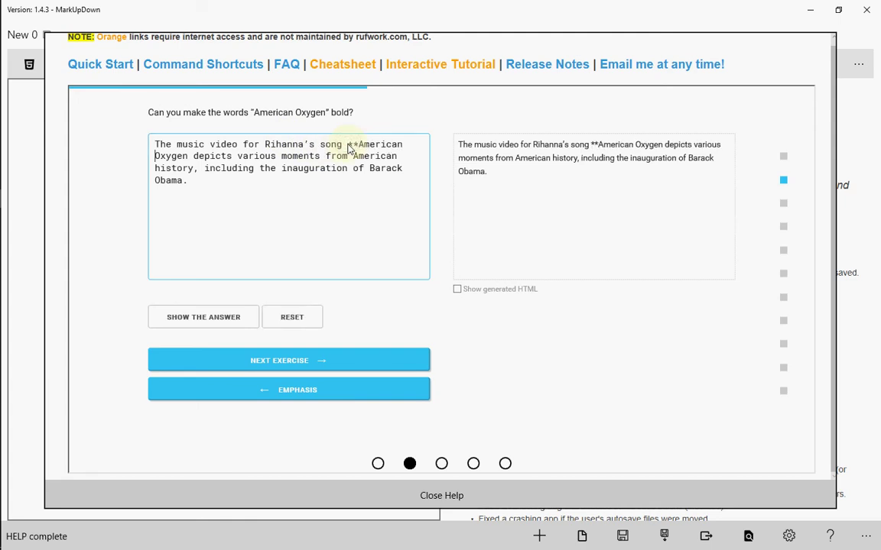
key(Right)
key(Right)
key(Right)
key(Right)
key(Right)
key(Right)
text(**)
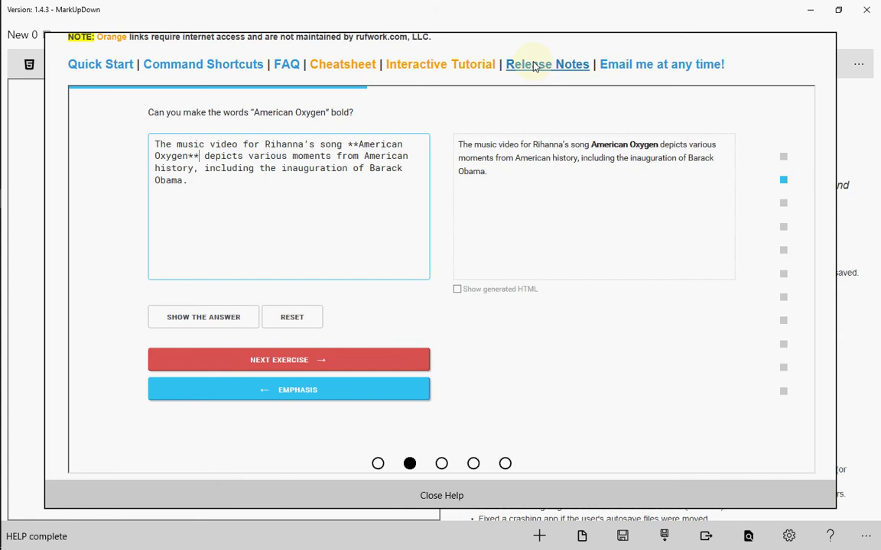
- Open the multiline table syntax page linked from the Release Notes and read through to its Multiline Bootstrap Grids section
click(534, 66)
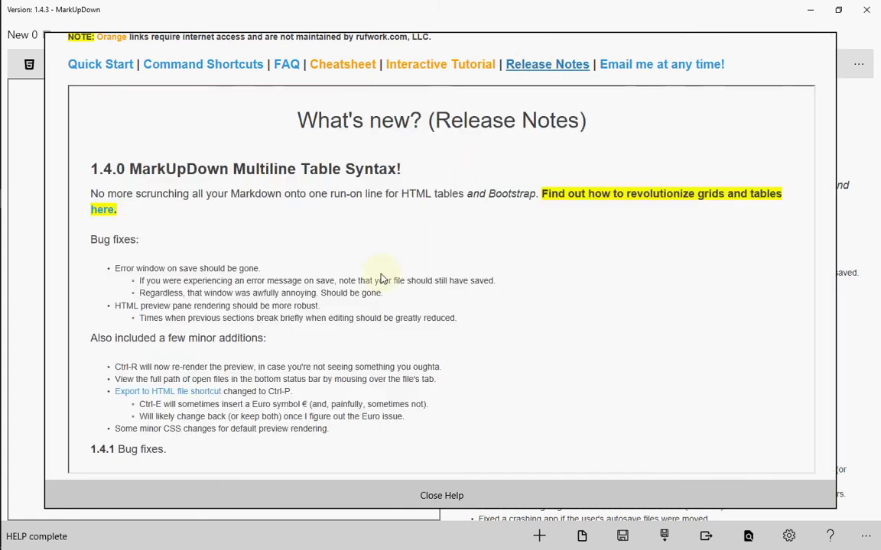
click(98, 213)
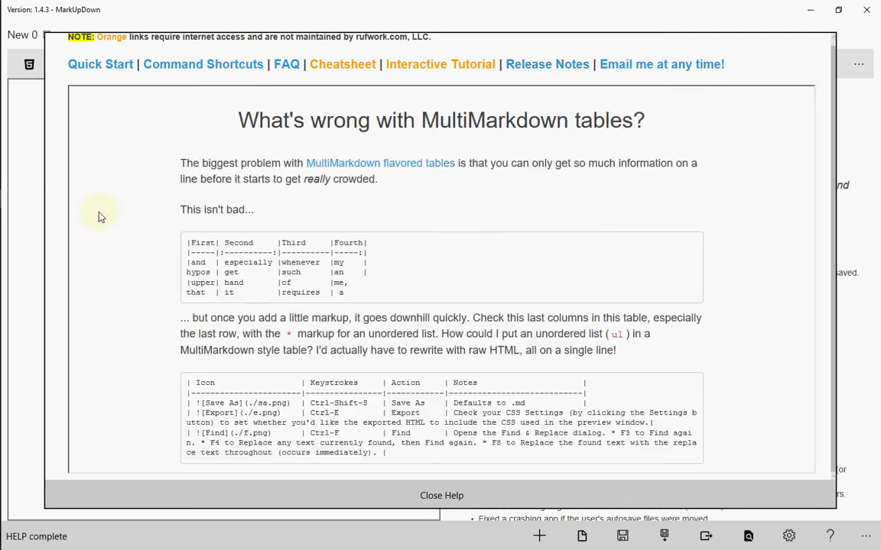
scroll(99, 217, down, 10)
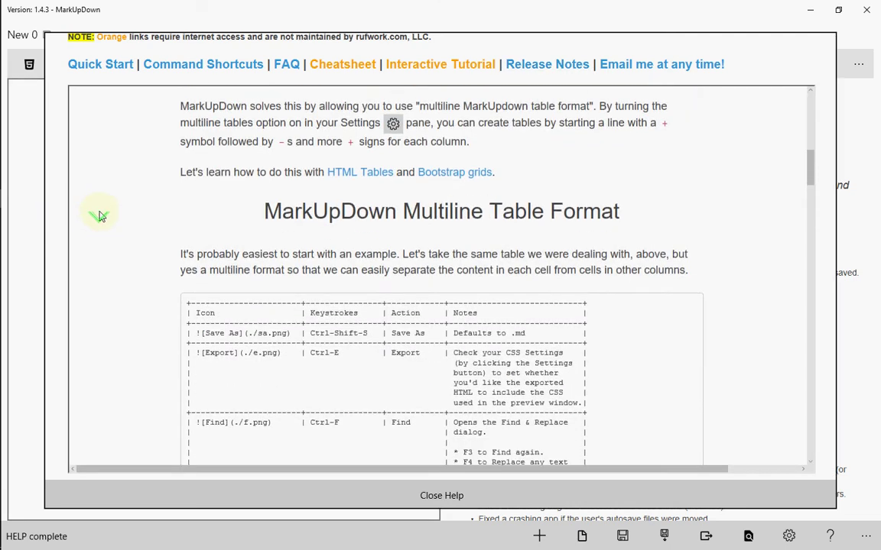
scroll(98, 216, down, 10)
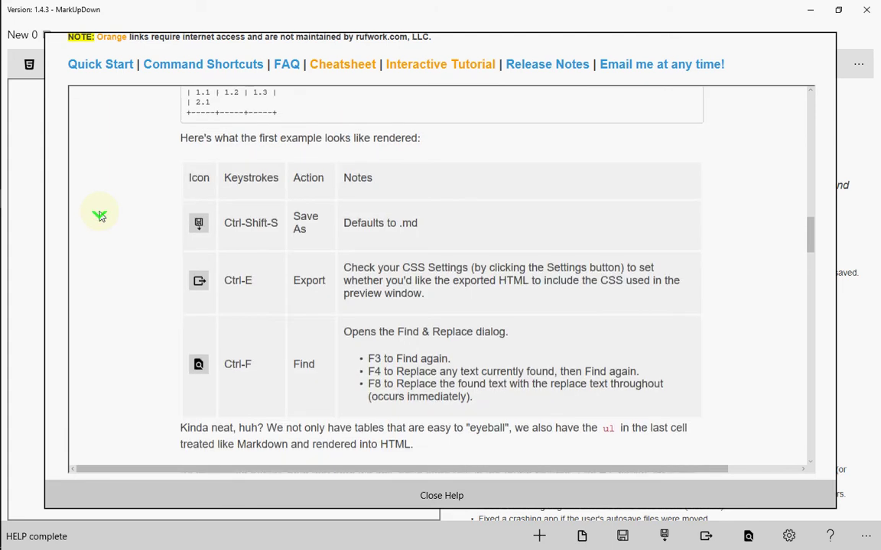
scroll(98, 216, down, 10)
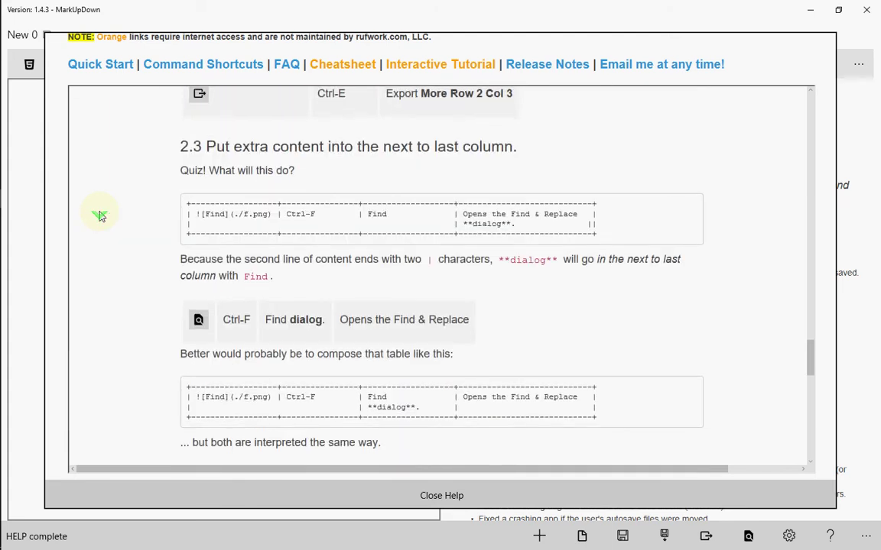
scroll(98, 216, down, 5)
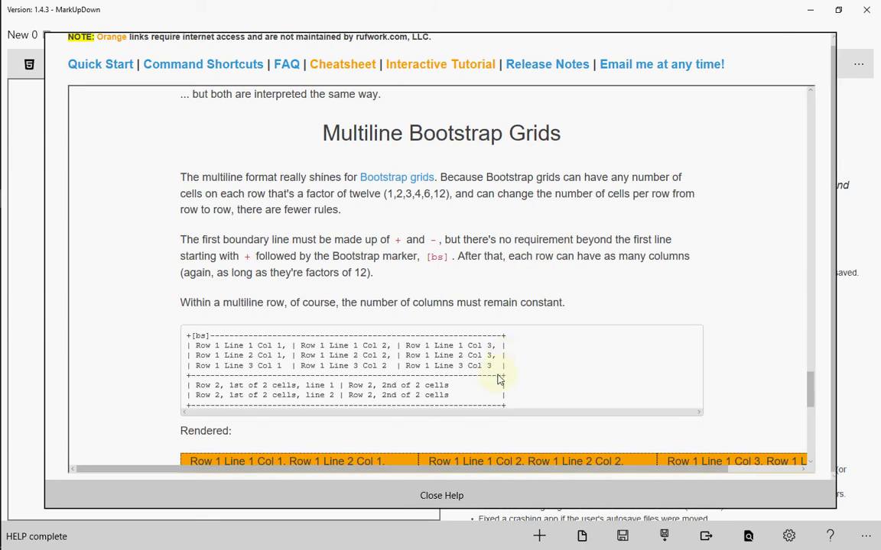
- Close the help, reopen it once, and close it again to return to the empty document
click(448, 507)
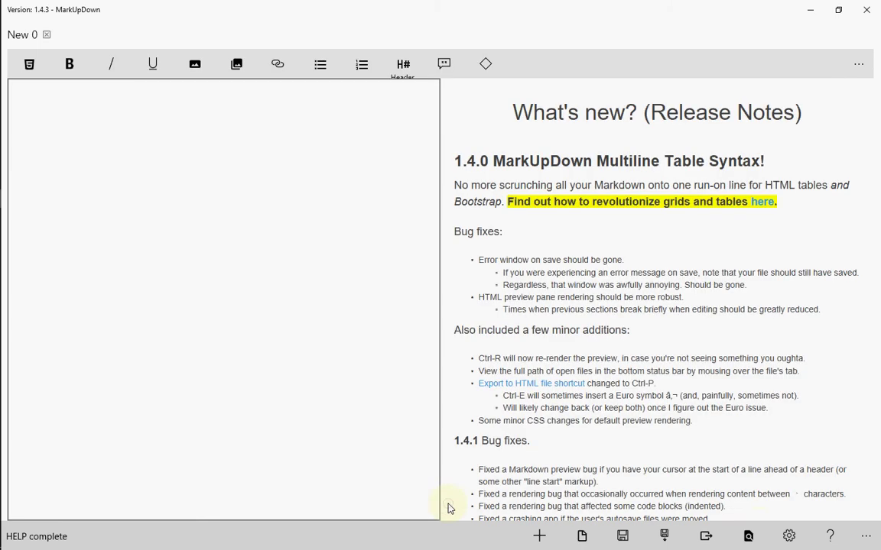
click(830, 538)
click(611, 497)
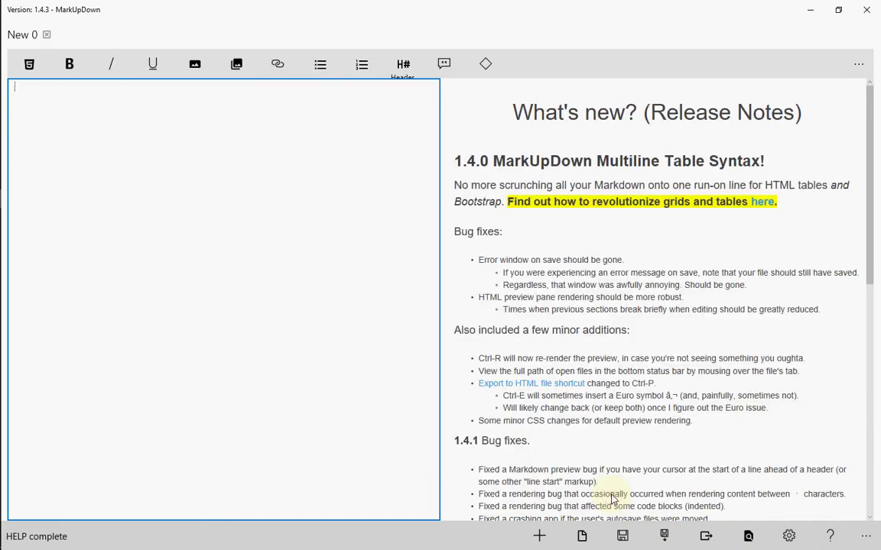
- Review the release notes in the preview pane, including the 1.4.0 Multiline Table Syntax and 1.3.0 HTML Code Paste entries
click(160, 231)
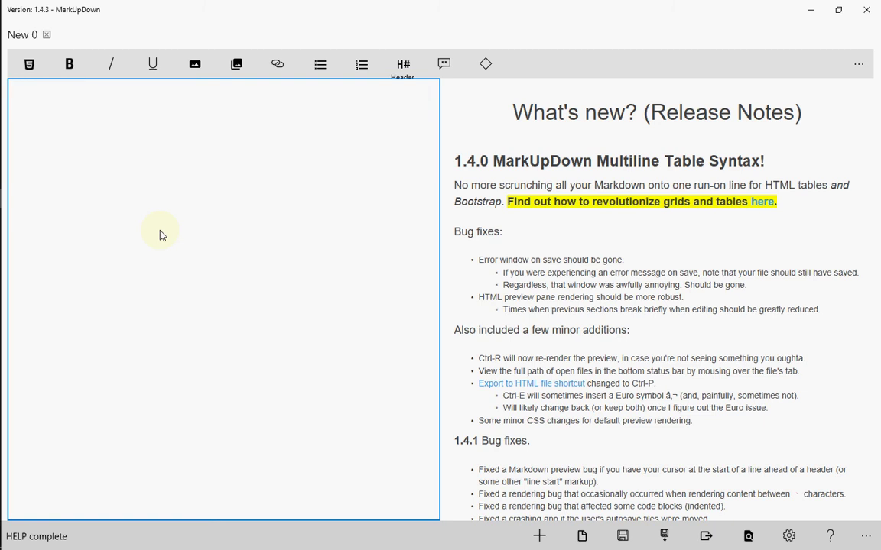
double_click(628, 161)
scroll(624, 210, down, 6)
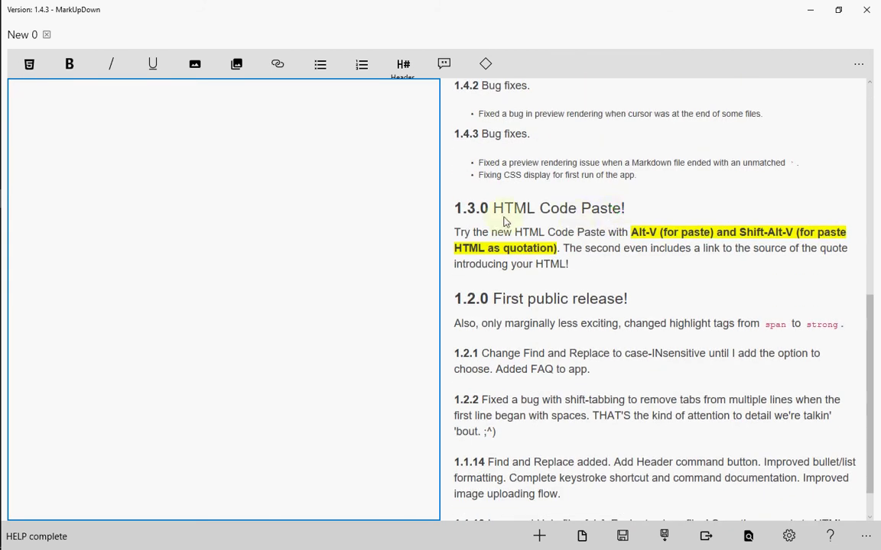
drag(495, 210, 625, 214)
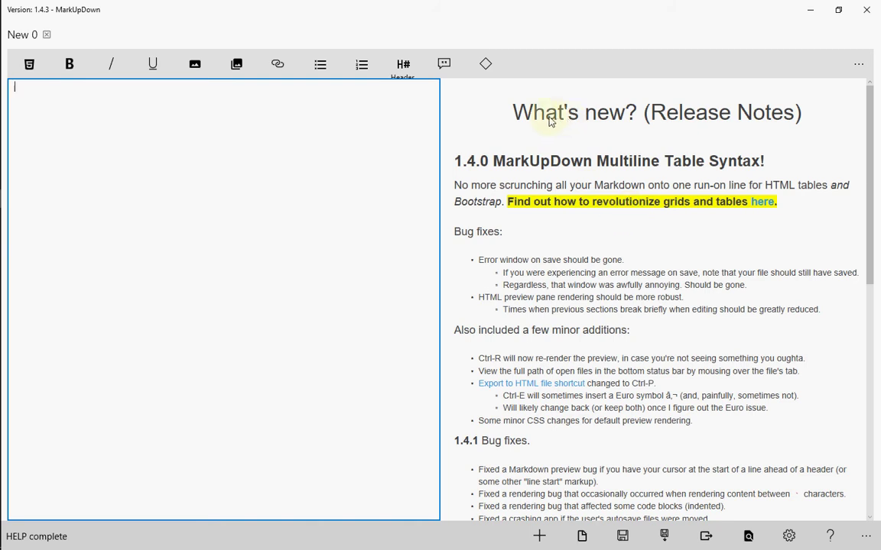
drag(517, 114, 771, 114)
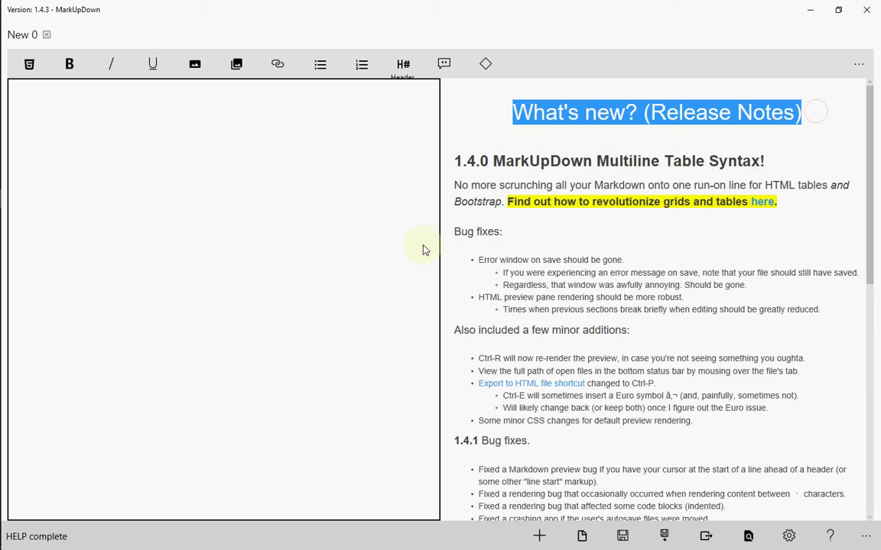
- Write "The quick brown fox jumped over the lazy dog." in the empty document and check its rendered preview
click(264, 265)
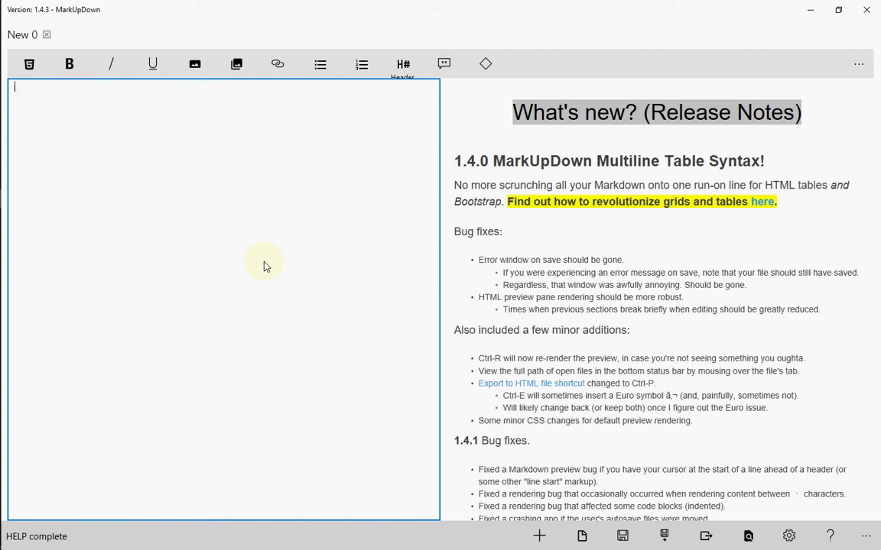
text(The quick brown f)
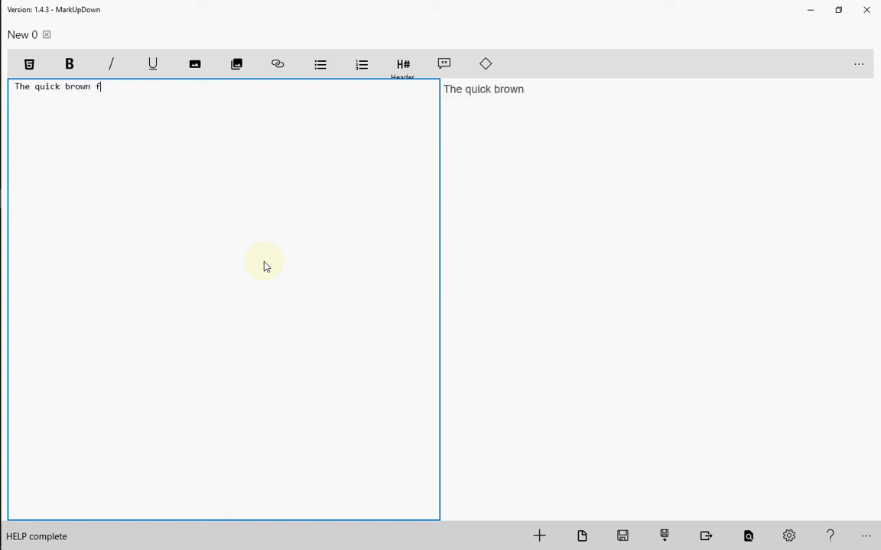
text(ox jumped over the la)
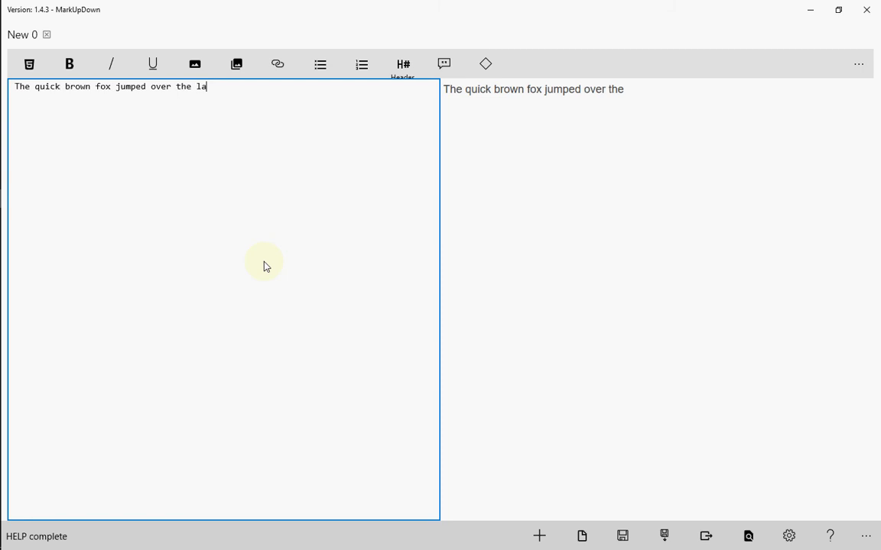
text(zy dog.)
drag(647, 92, 466, 91)
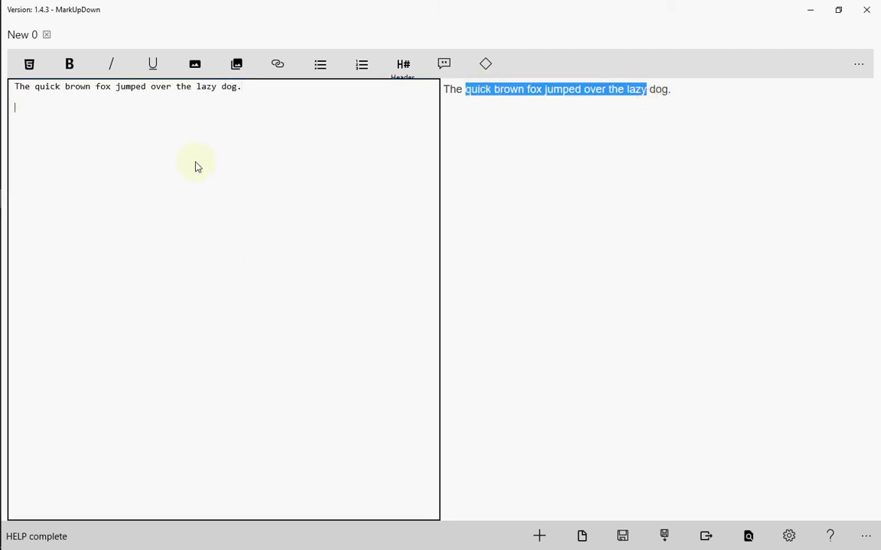
- Format "quick" as bold, "jumped" as italic and "lazy" as underlined, and check the rendered sentence
double_click(47, 87)
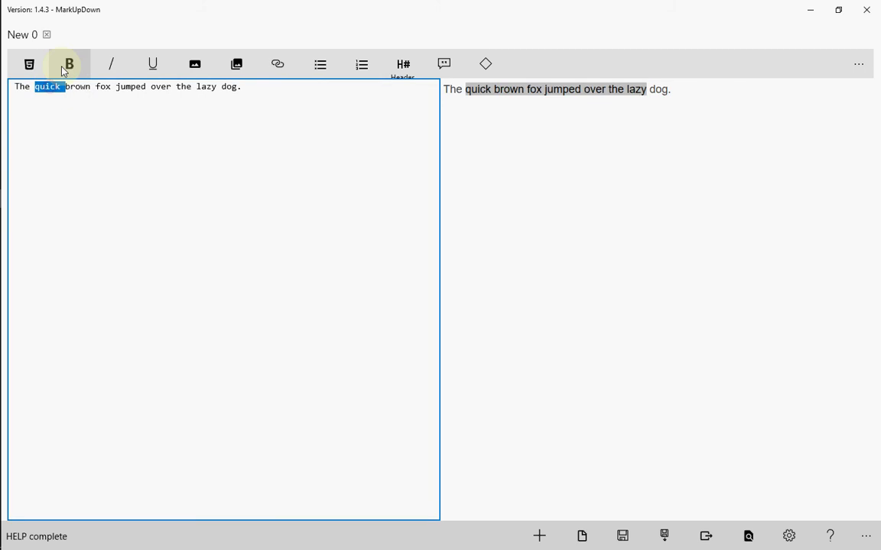
click(65, 67)
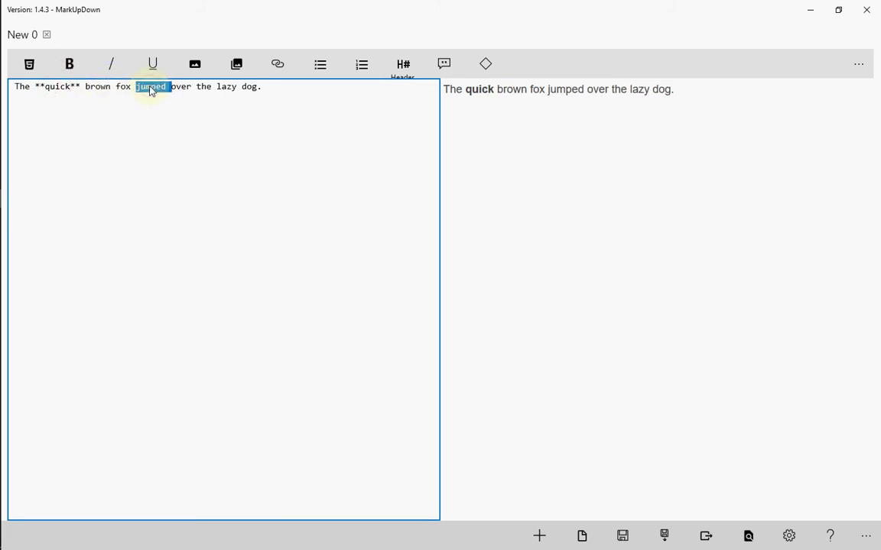
click(112, 63)
double_click(239, 88)
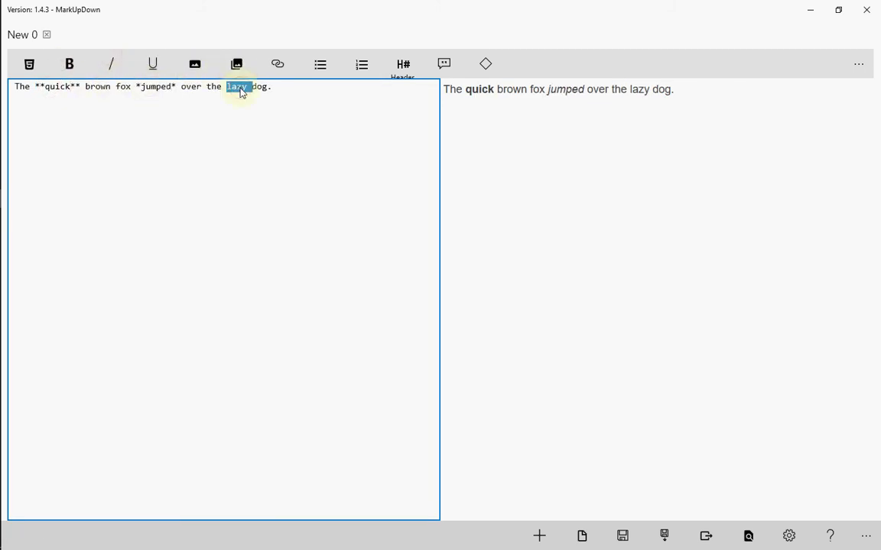
click(152, 65)
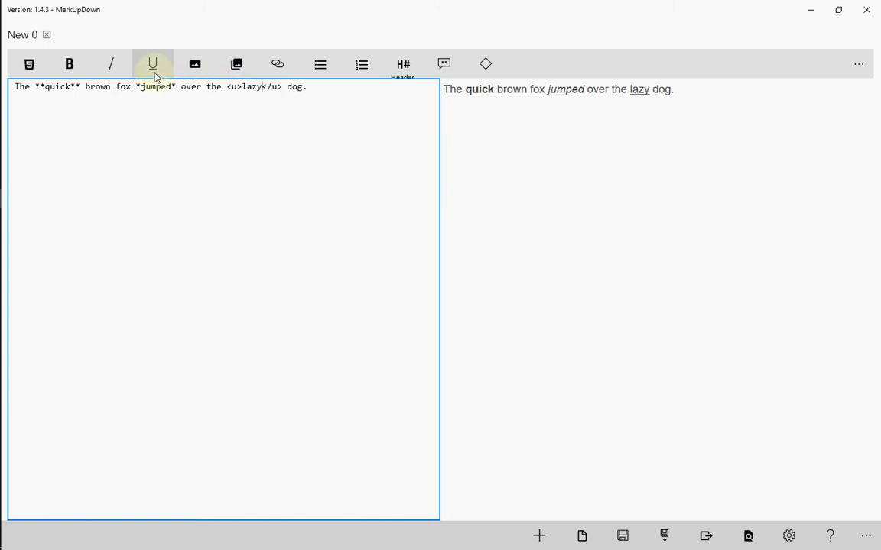
drag(731, 89, 228, 258)
click(327, 124)
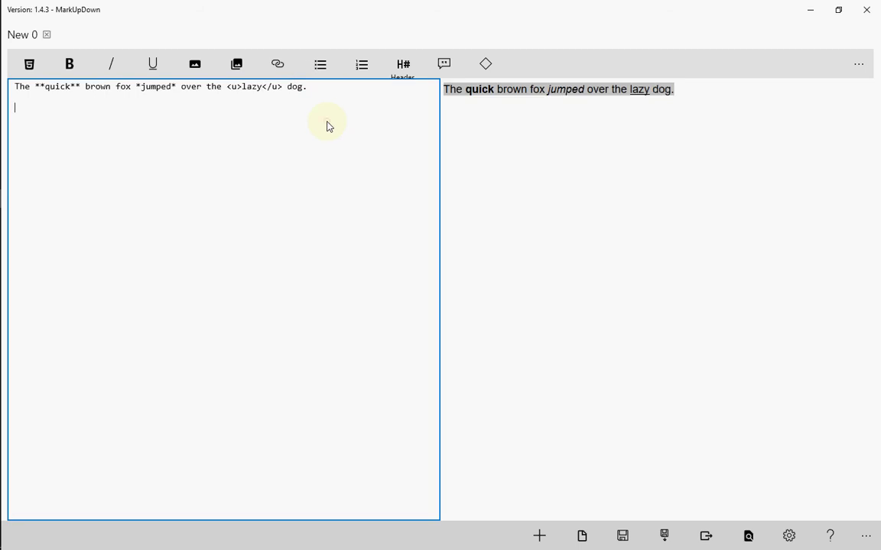
key(Return)
key(Return)
text(ht)
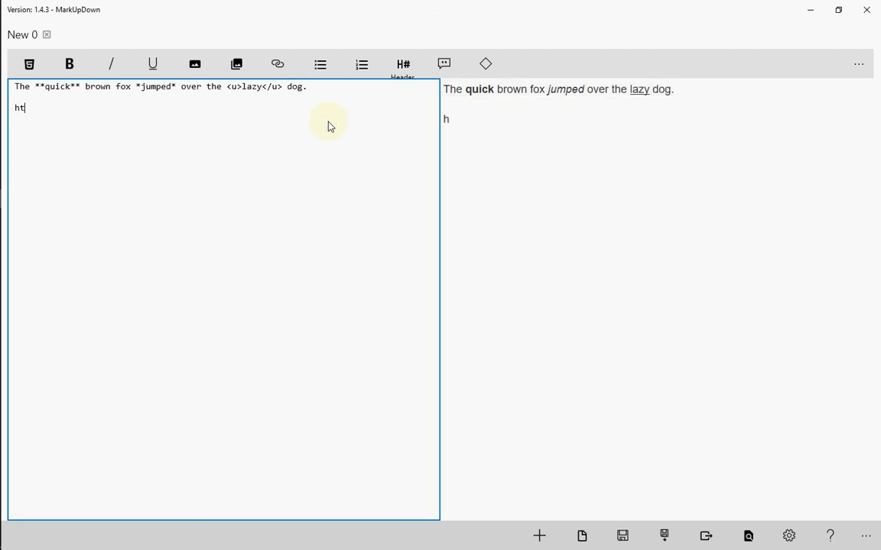
text(tp://rufwork.com)
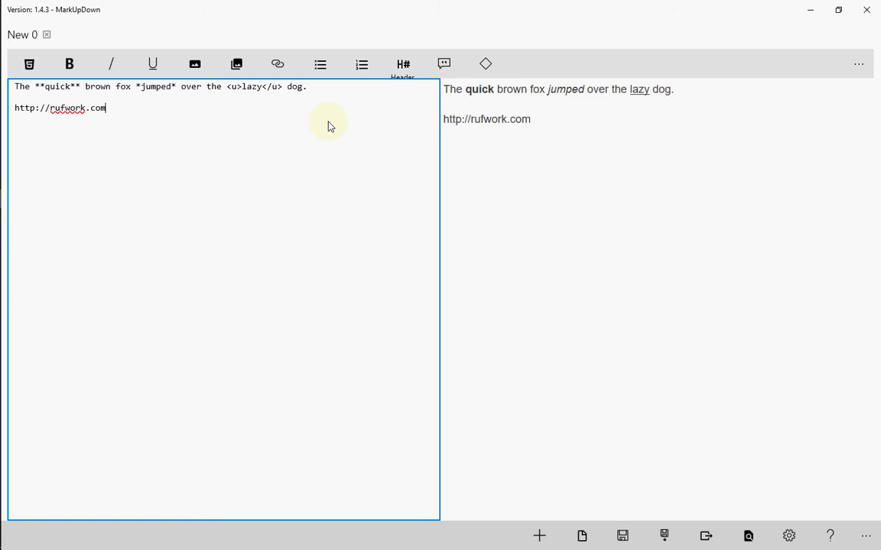
key(shift+Home)
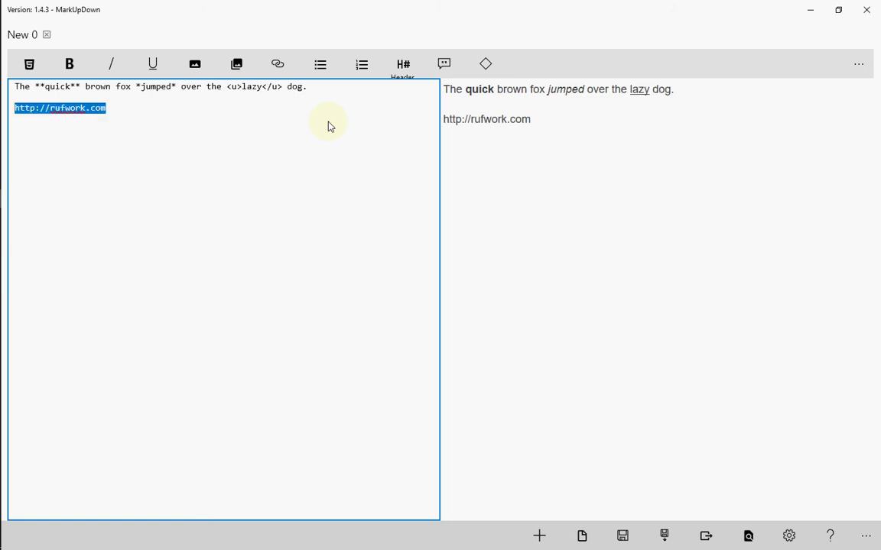
key(BackSpace)
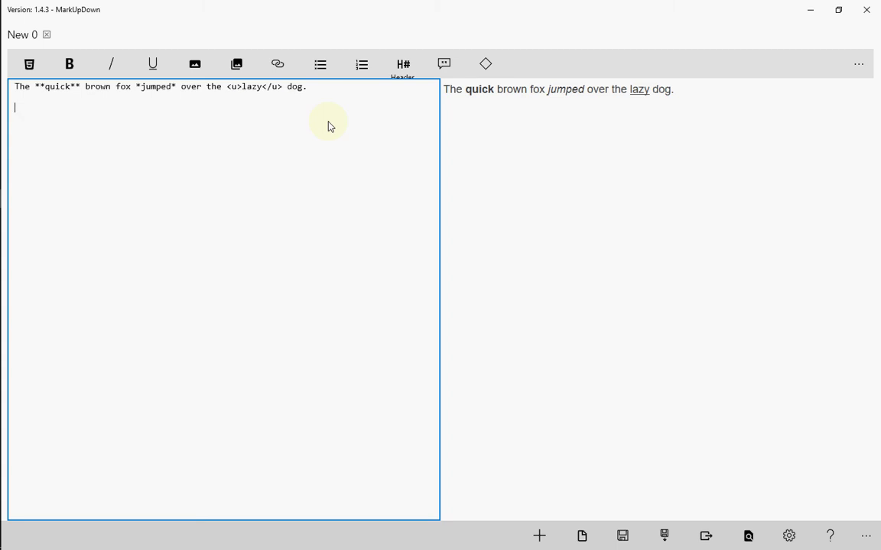
text(link text)
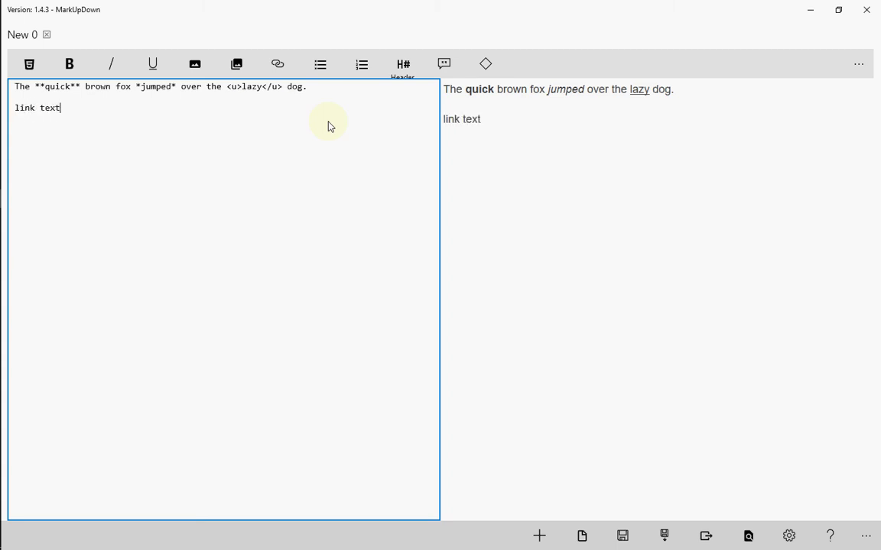
key(shift+Home)
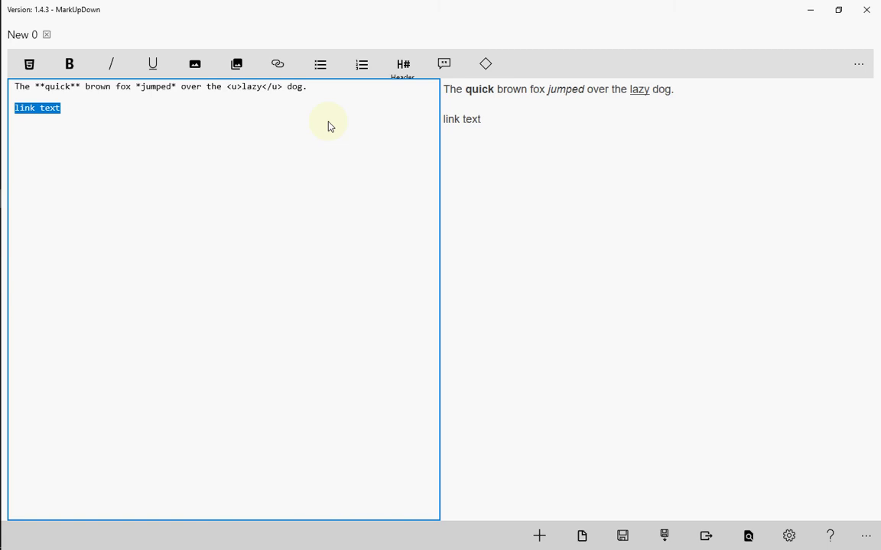
click(277, 64)
click(208, 97)
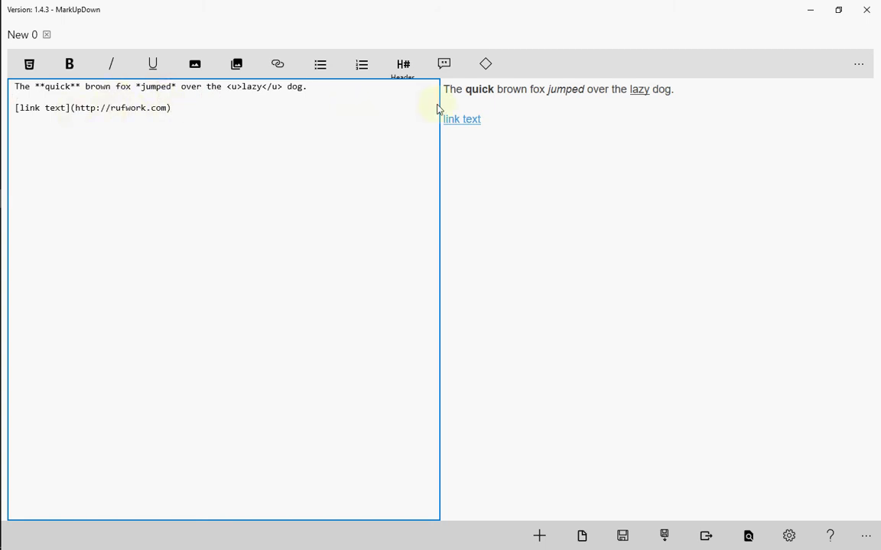
click(472, 123)
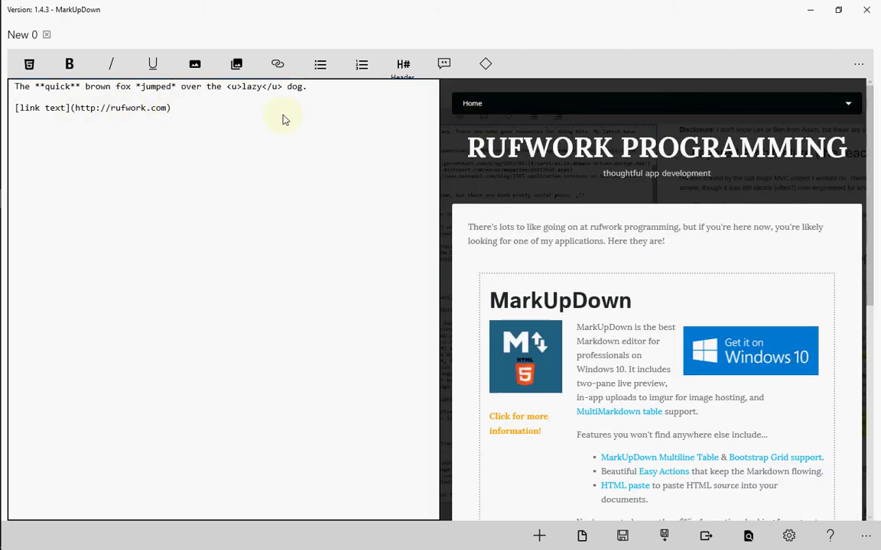
click(281, 118)
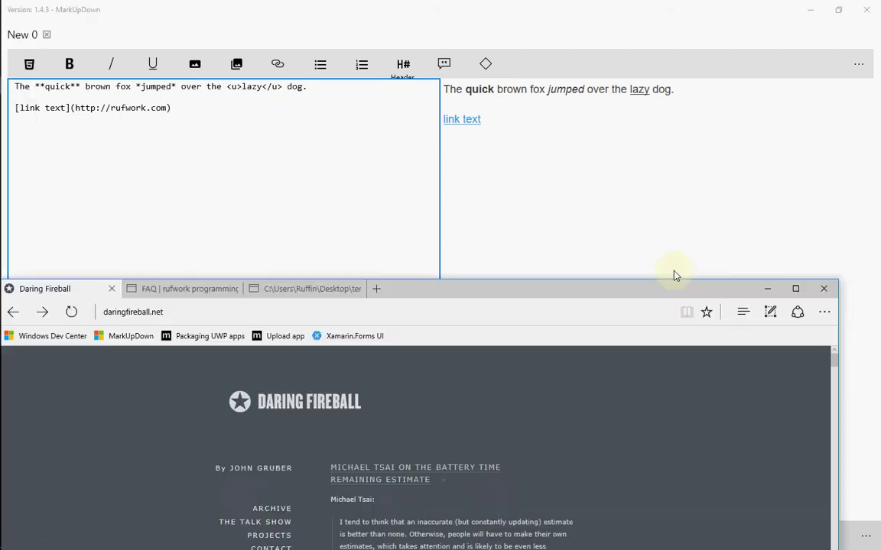
- Switch to the Edge browser, open the battery time remaining article linked from Daring Fireball, and copy its web address
drag(675, 276, 732, 195)
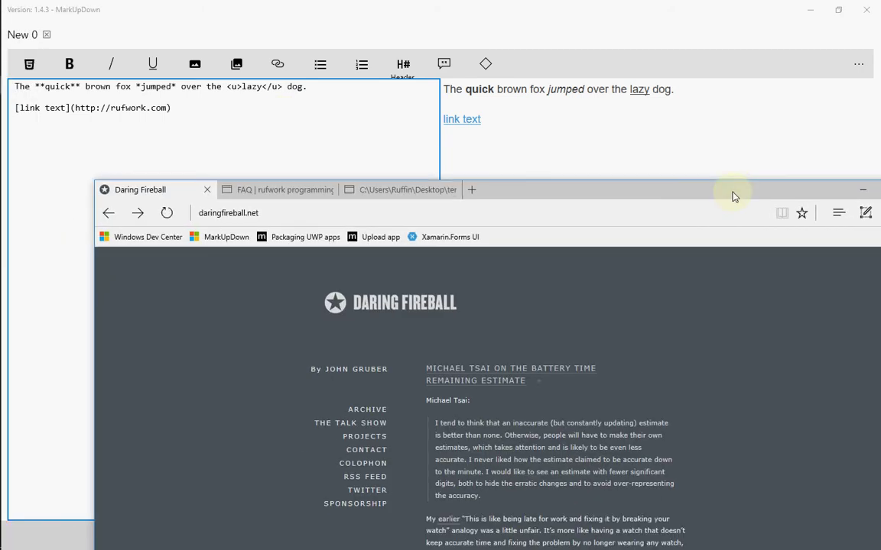
double_click(731, 195)
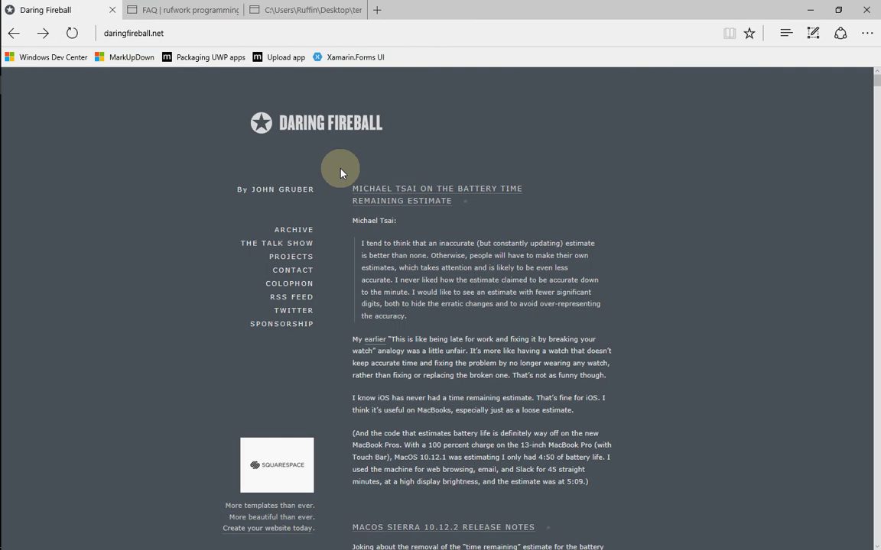
click(351, 186)
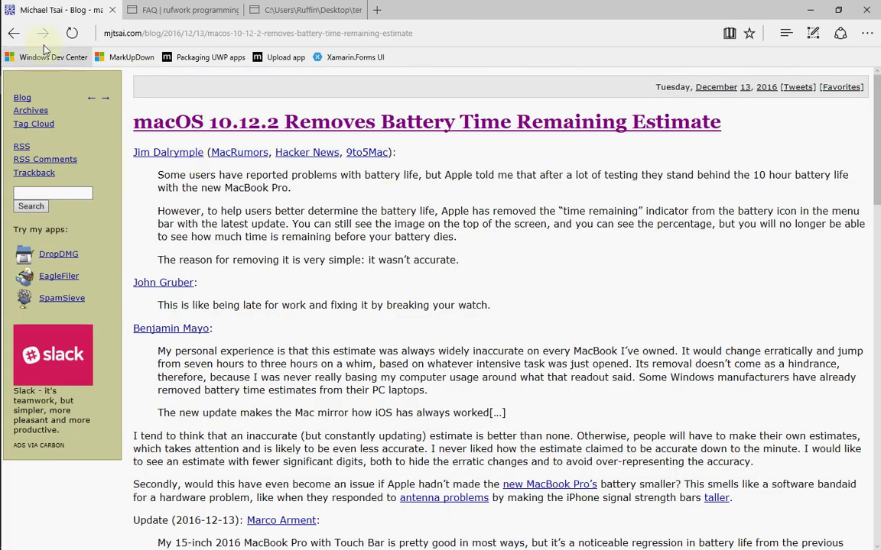
click(15, 34)
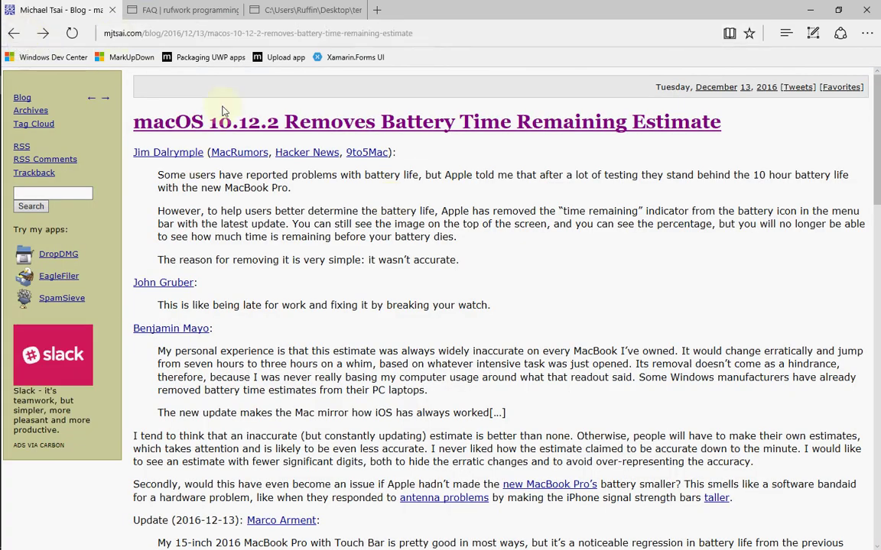
key(ctrl+l)
key(ctrl+a)
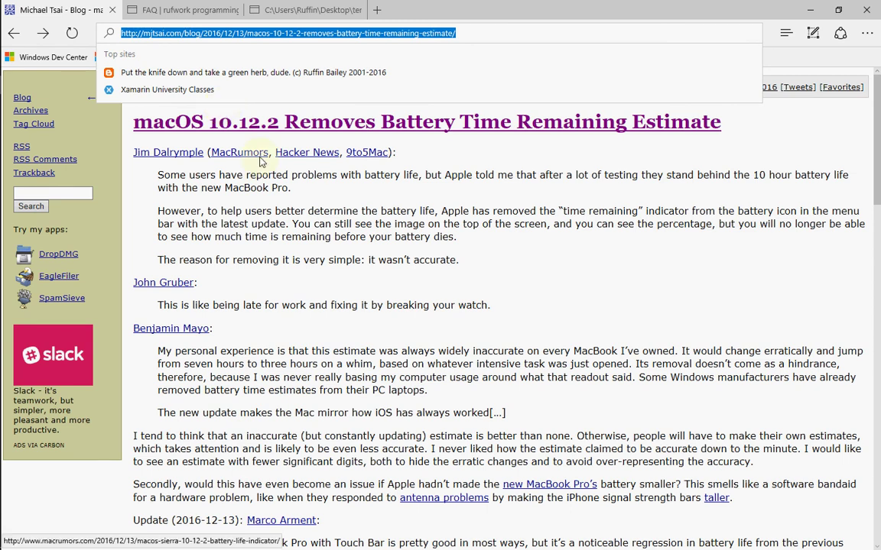
- Return to MarkUpDown and add a new paragraph reading "this is a link to the article"
key(alt+Tab)
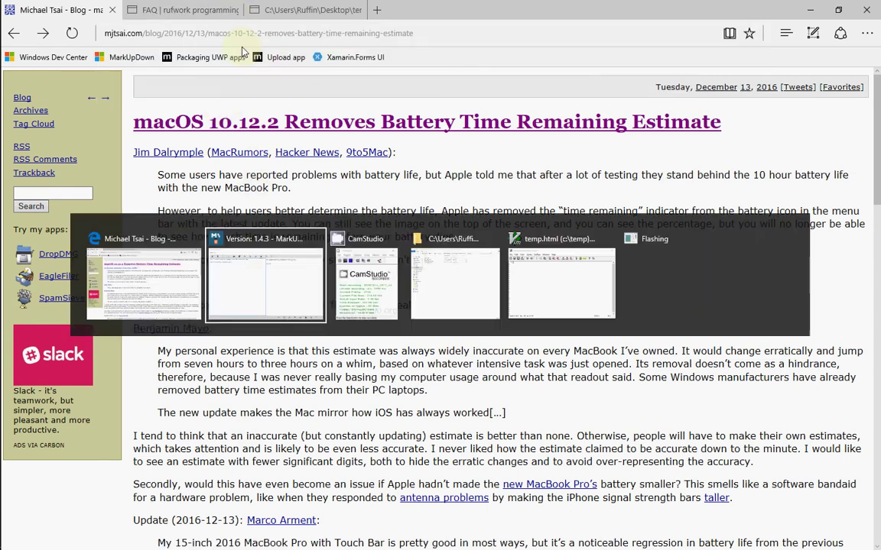
key(Return)
key(Return)
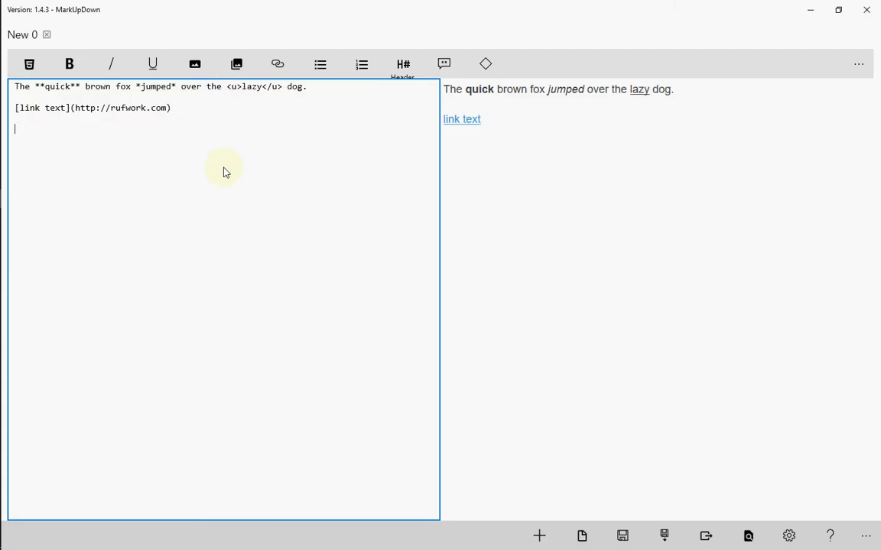
text(this is a link to )
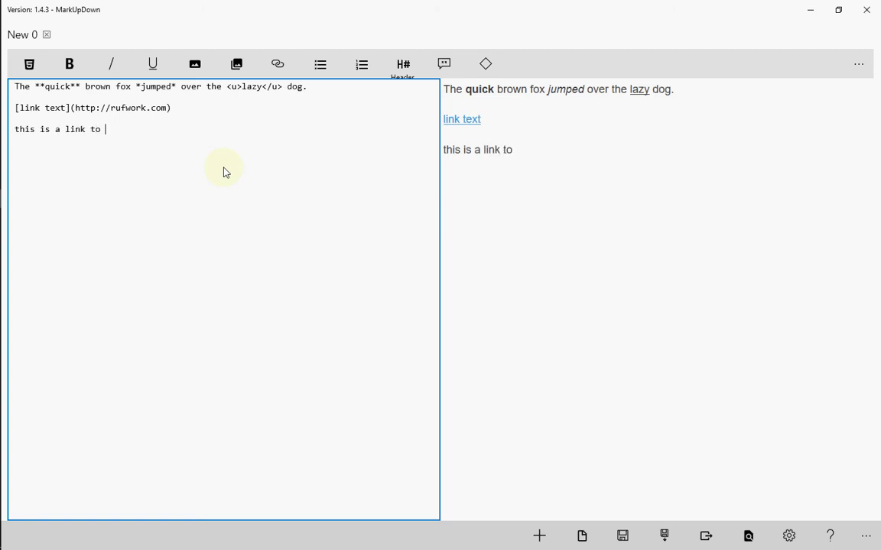
text(the article)
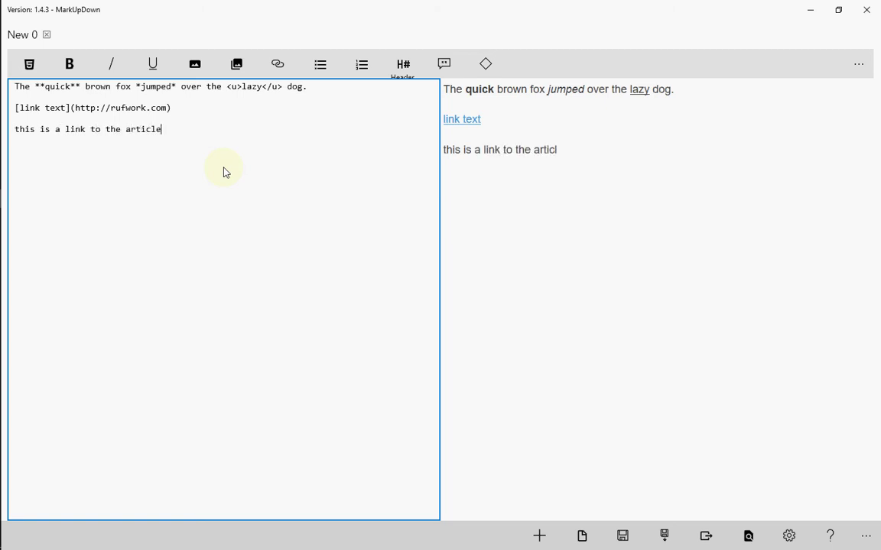
- Turn the word "link" in the last paragraph into a link to the copied article address
key(Home)
key(ctrl+shift+Right)
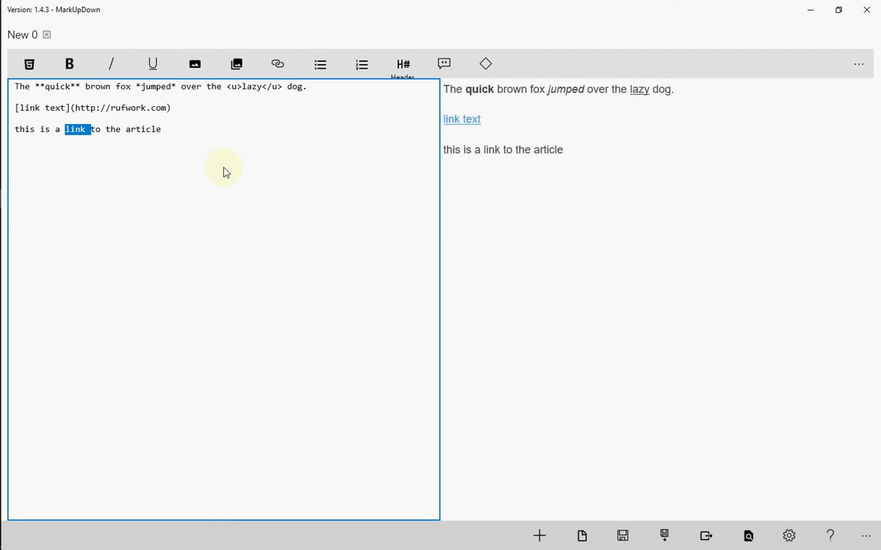
click(278, 63)
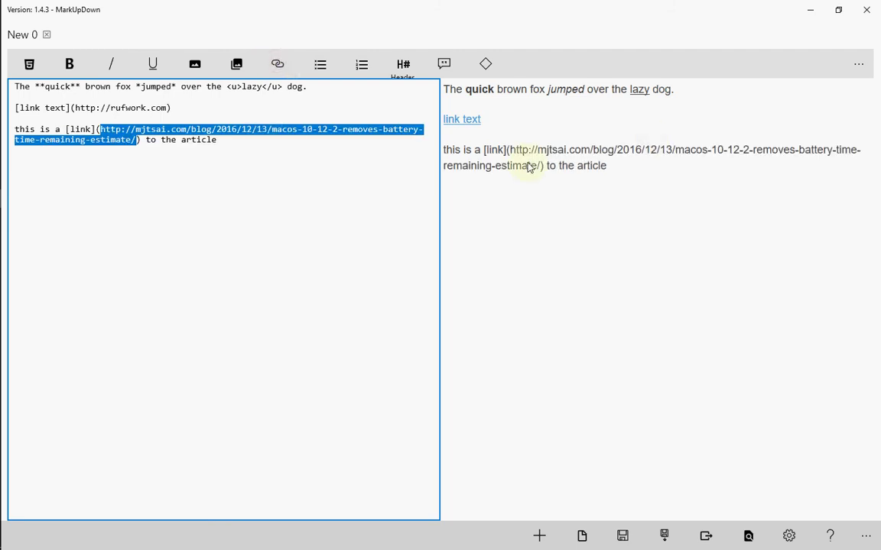
key(End)
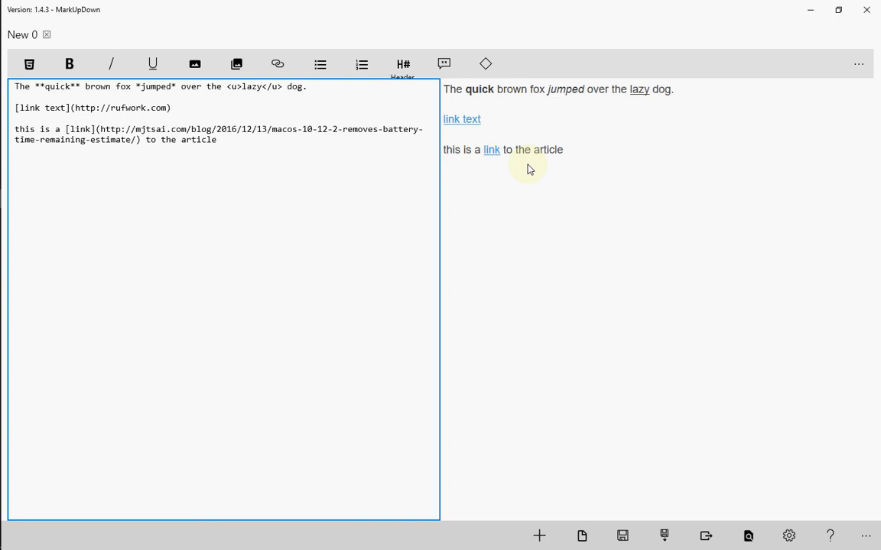
key(ctrl+shift+Left)
key(ctrl+k)
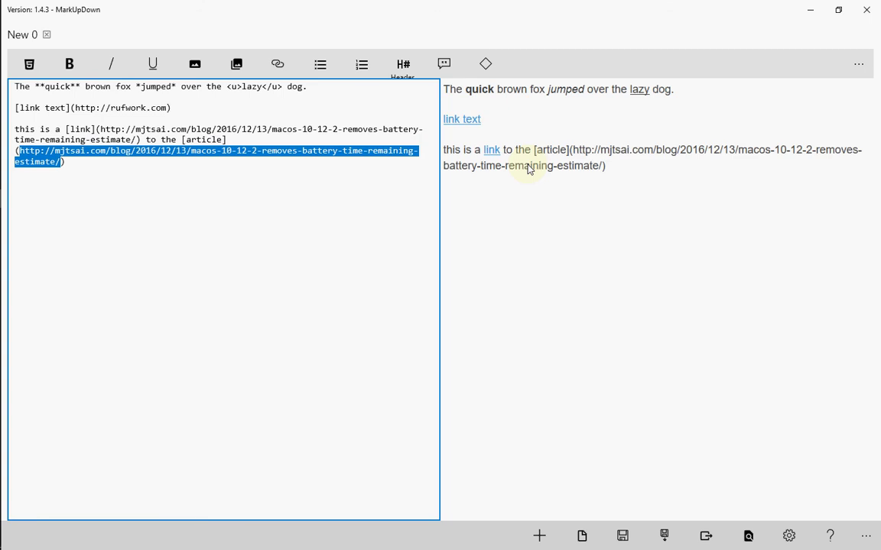
text(http:/)
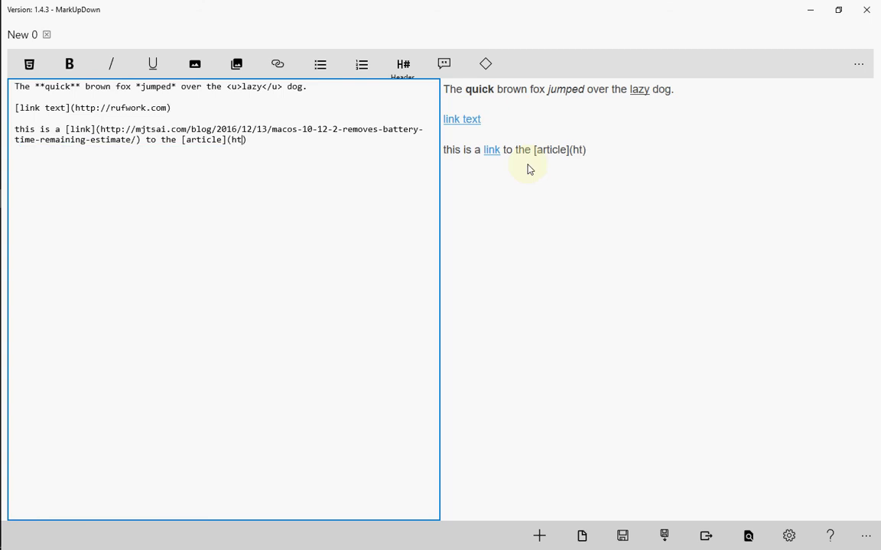
text(/MarkUpd)
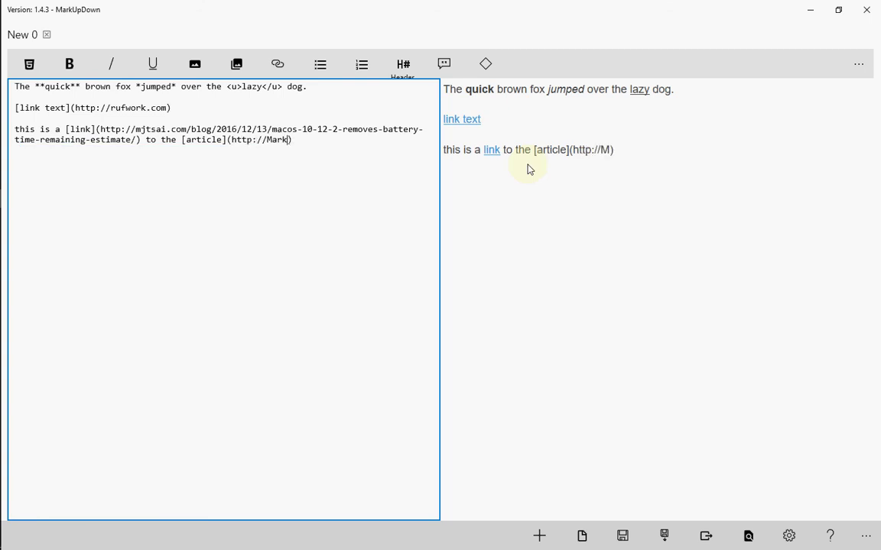
key(BackSpace)
text(Down.com))
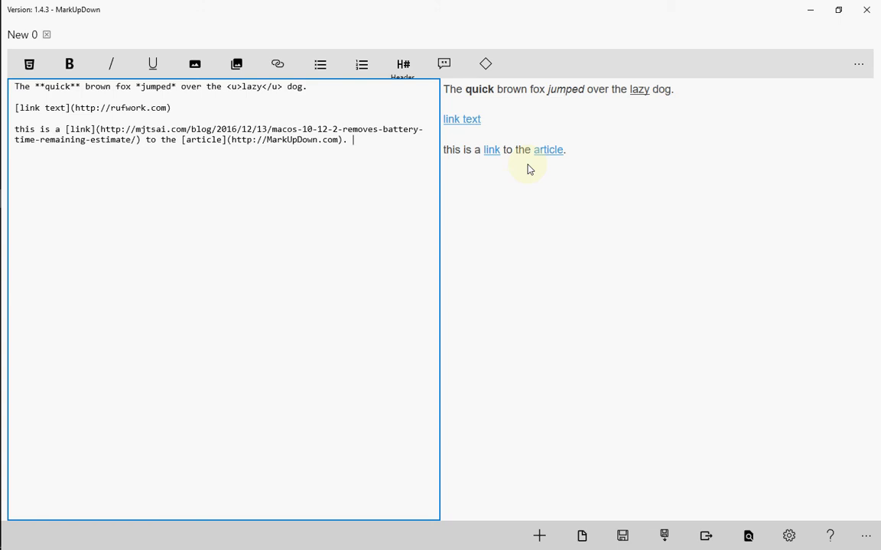
text(A new sentence.)
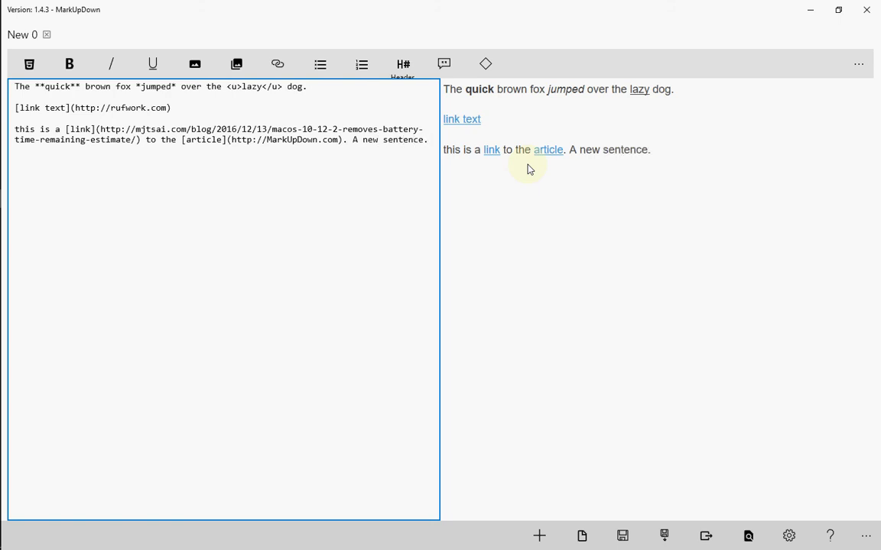
- Copy the whole document as HTML and paste the markup into a new document
key(ctrl+a)
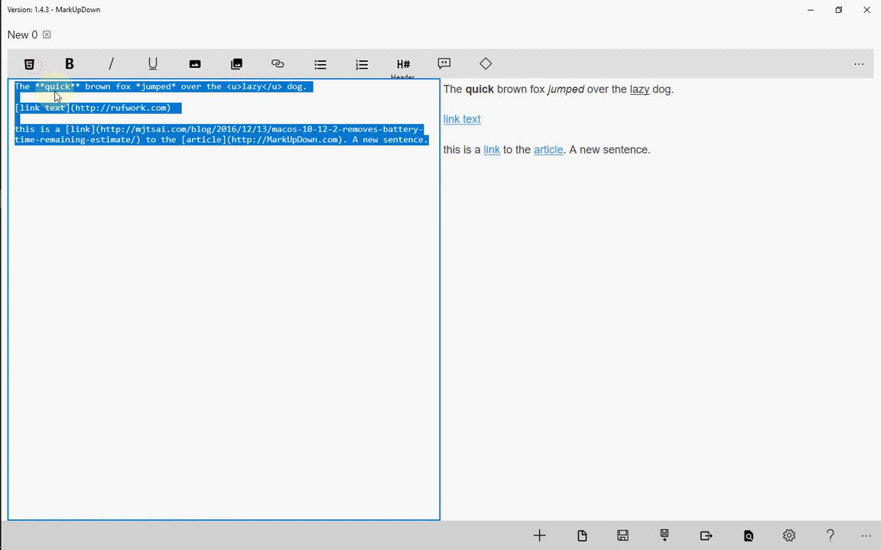
key(ctrl+n)
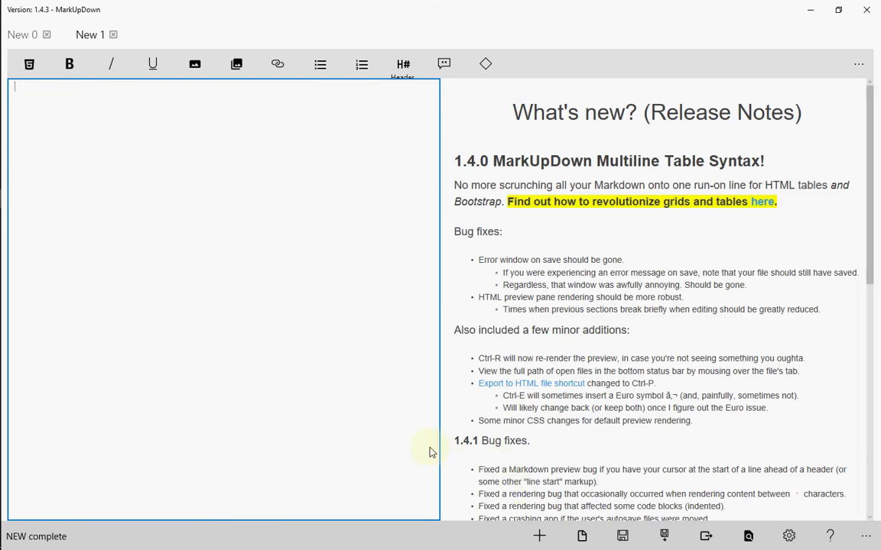
key(ctrl+w)
click(534, 298)
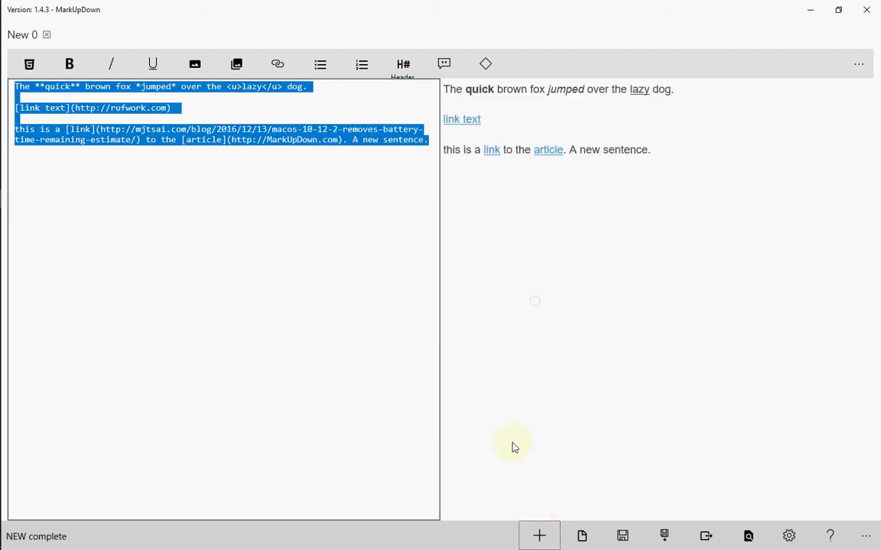
click(539, 526)
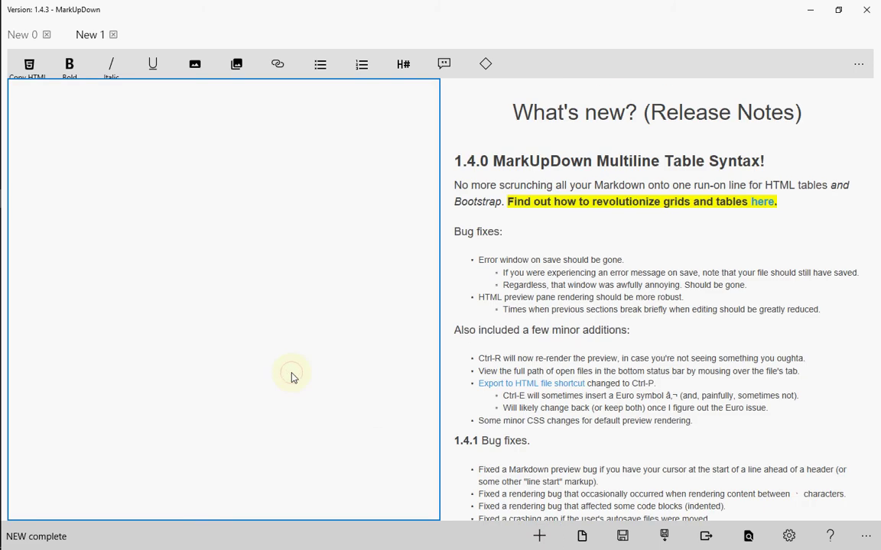
text(<p>The <strong>quick</strong> brown fox <em>jumped</em> over the <u>lazy</u> dog.</p>  <p><a href="http://rufwork.com">link text</a> </p>  <p>this is a <a href="http://mjtsai.com/blog/2016/12/13/macos-10-12-2-removes-battery-time-remaining-estimate/">link</a> to the <a href="http://MarkUpDown.com">article</a>. A new sentence.</p>)
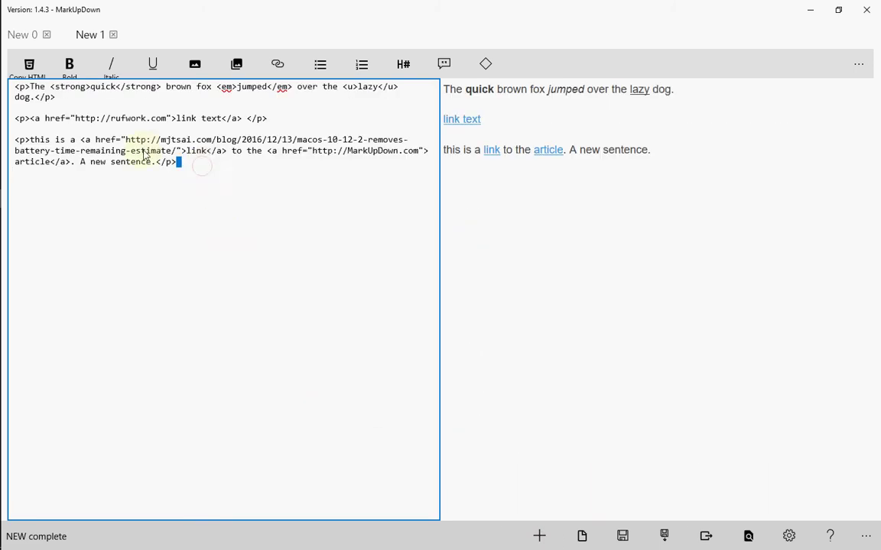
- Examine the pasted HTML, including the strong tag before "quick" and the em tag before "jumped"
key(ctrl+a)
click(88, 102)
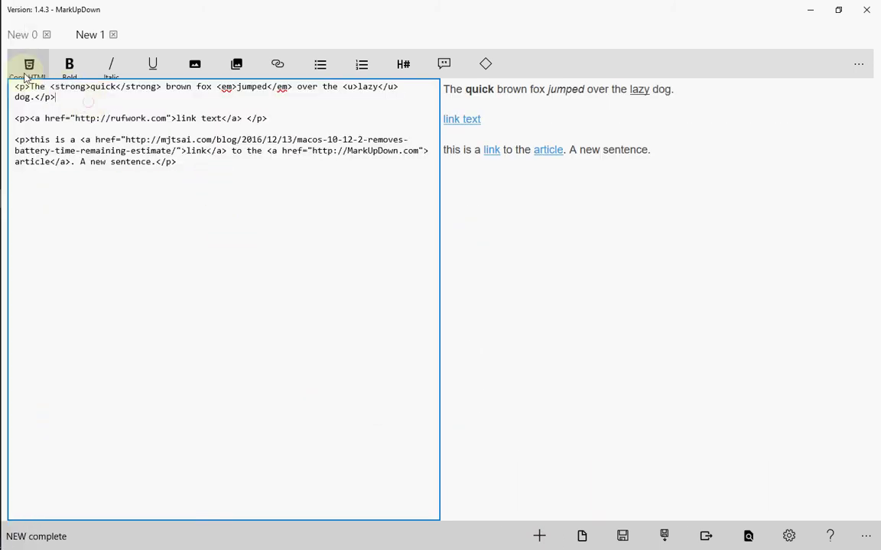
double_click(67, 89)
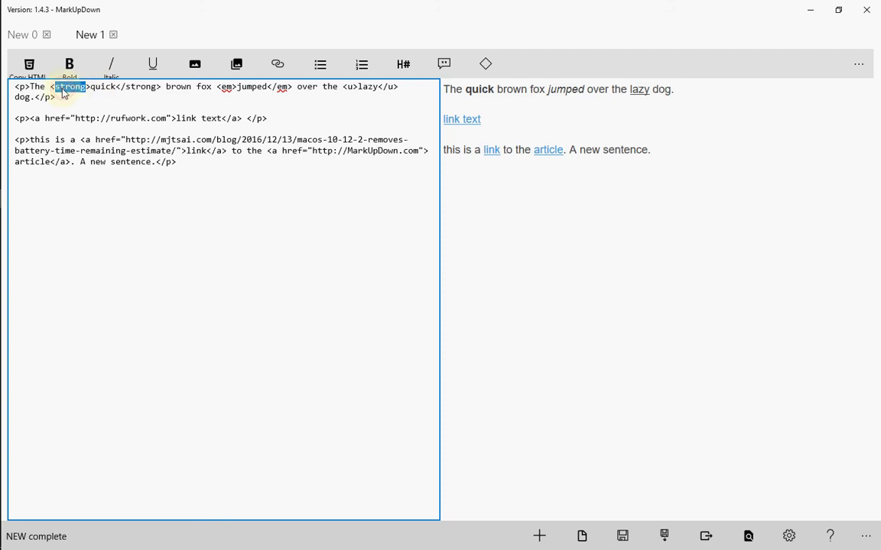
double_click(226, 88)
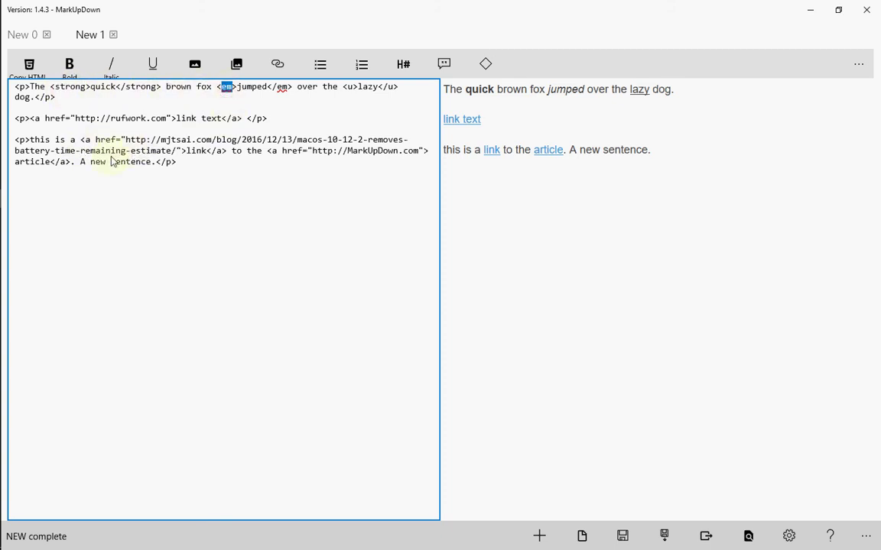
- Close the HTML document without saving and resume editing the original Markdown document
key(ctrl+w)
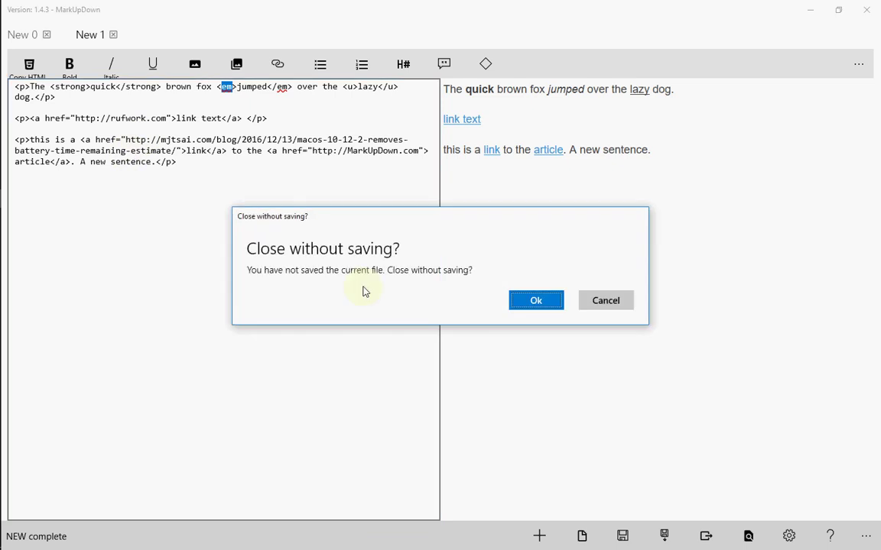
click(535, 300)
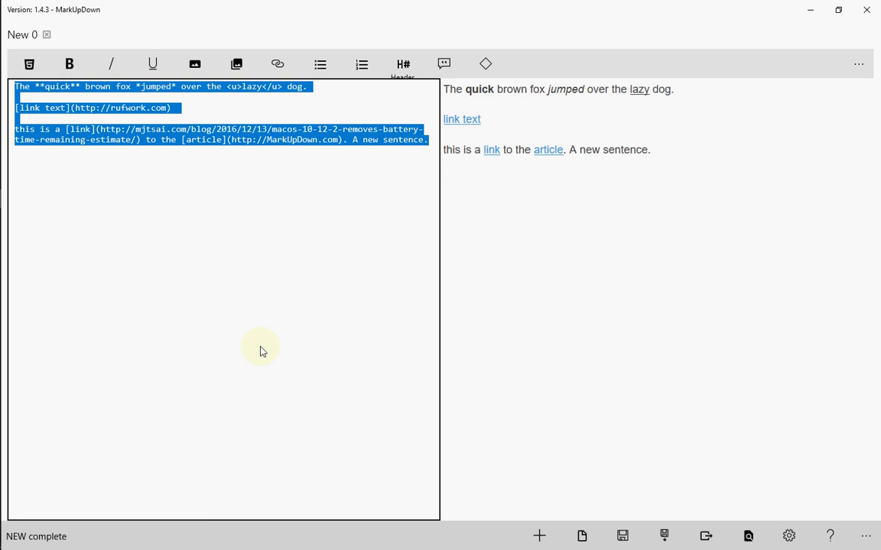
click(260, 351)
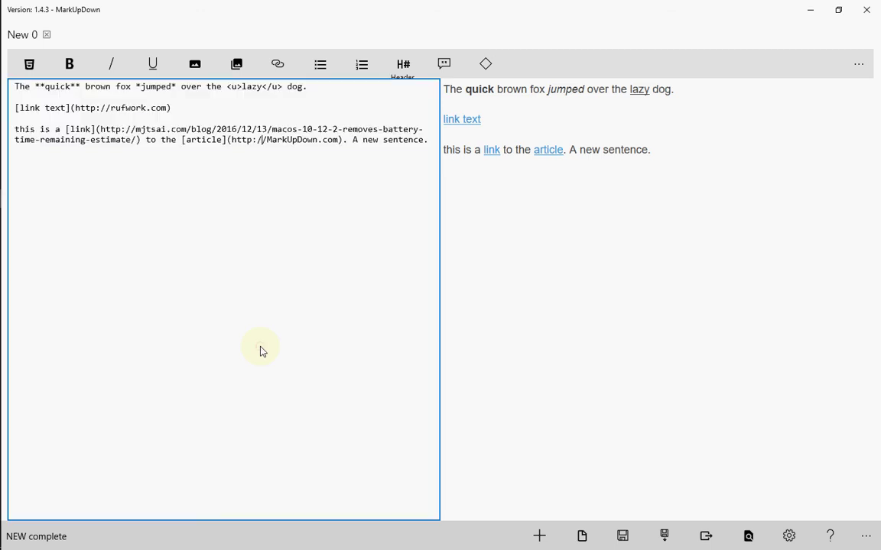
- Clear the Markdown document and fill it with the built-in "Call me Ishmael" sample text
key(ctrl+a)
key(Delete)
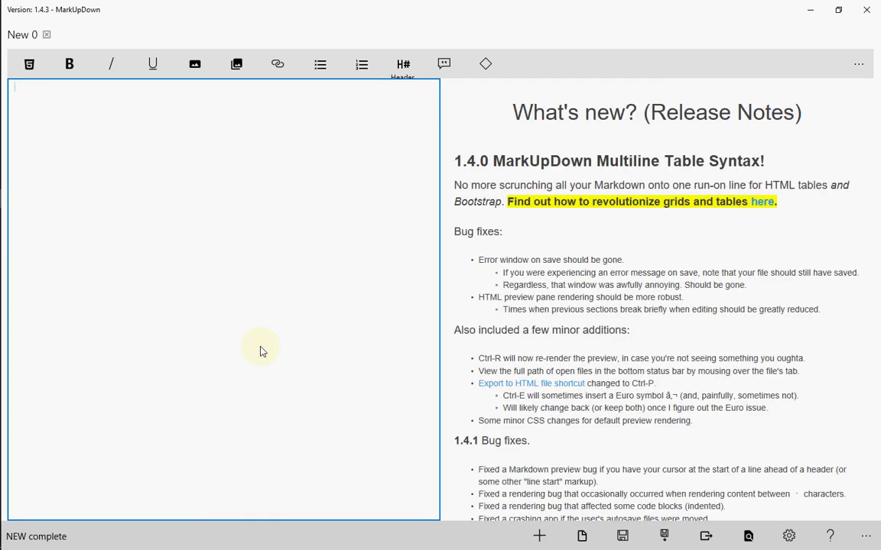
key(ctrl+t)
key(Return)
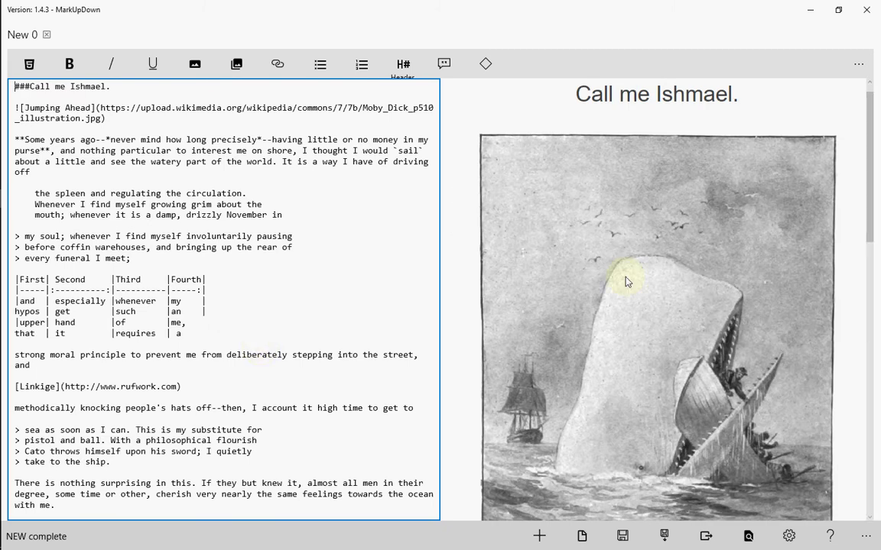
- Examine the rendered sample in the preview, including its image, code block, quotes and table, and the ### heading marker in the source
scroll(625, 282, down, 5)
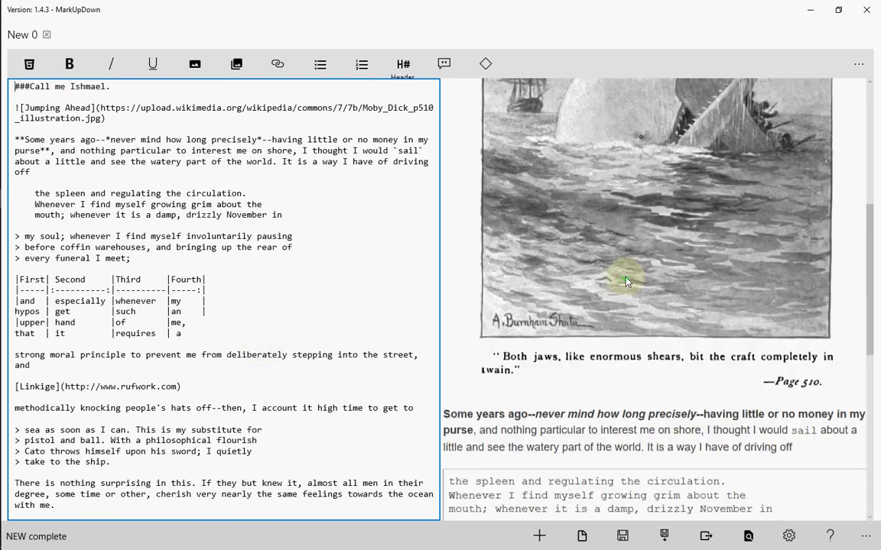
scroll(626, 282, down, 5)
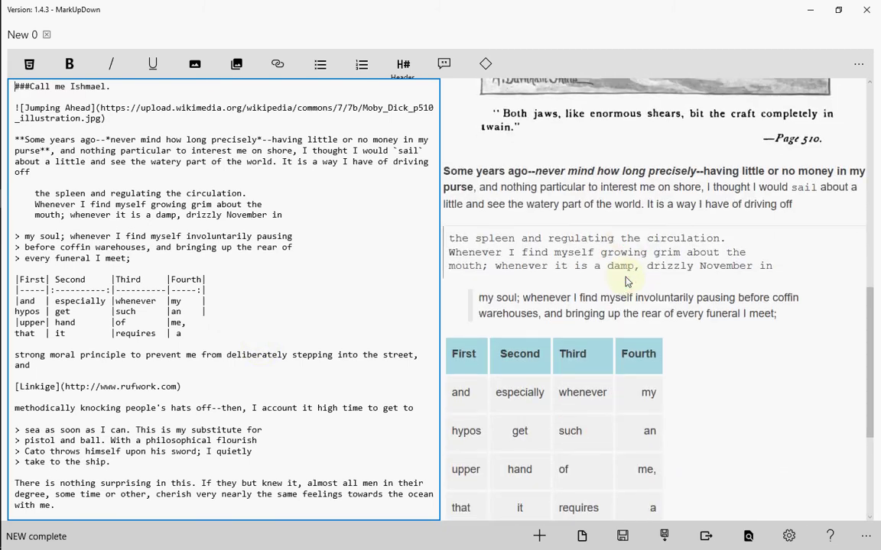
scroll(626, 282, down, 2)
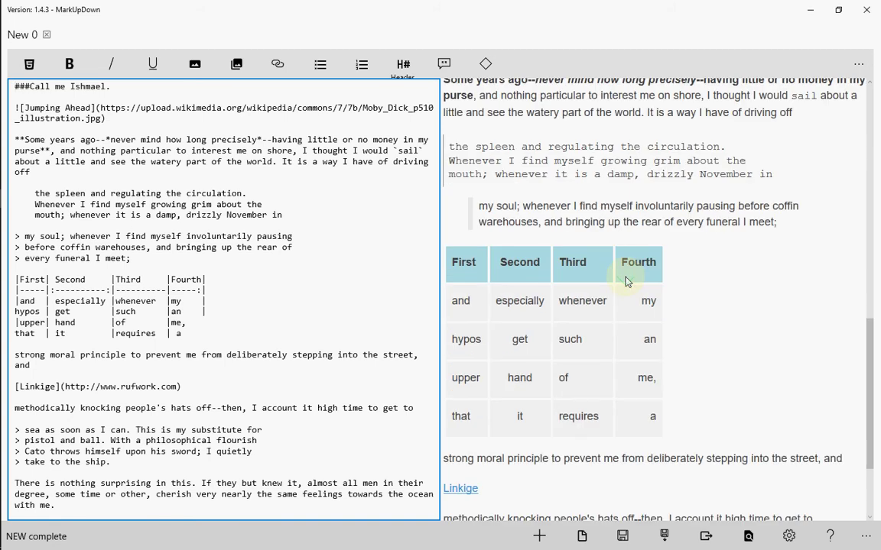
scroll(625, 283, down, 4)
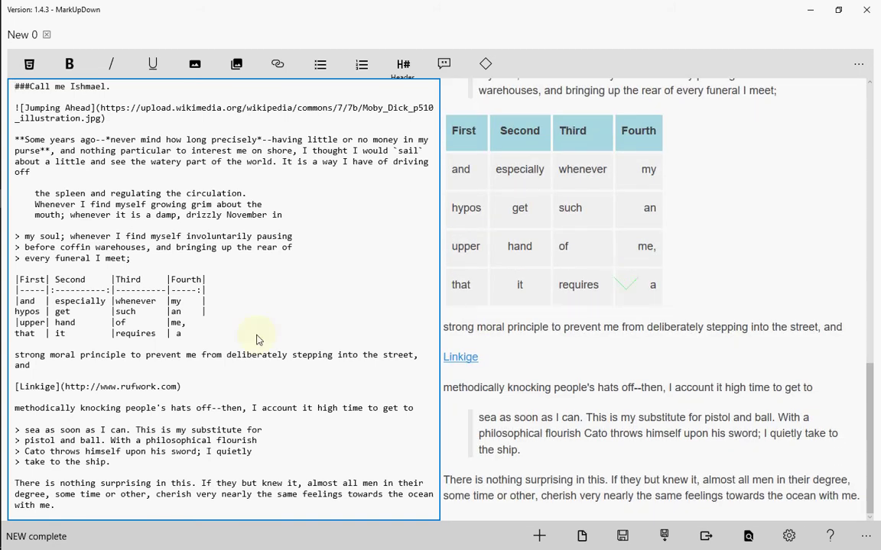
scroll(668, 377, up, 15)
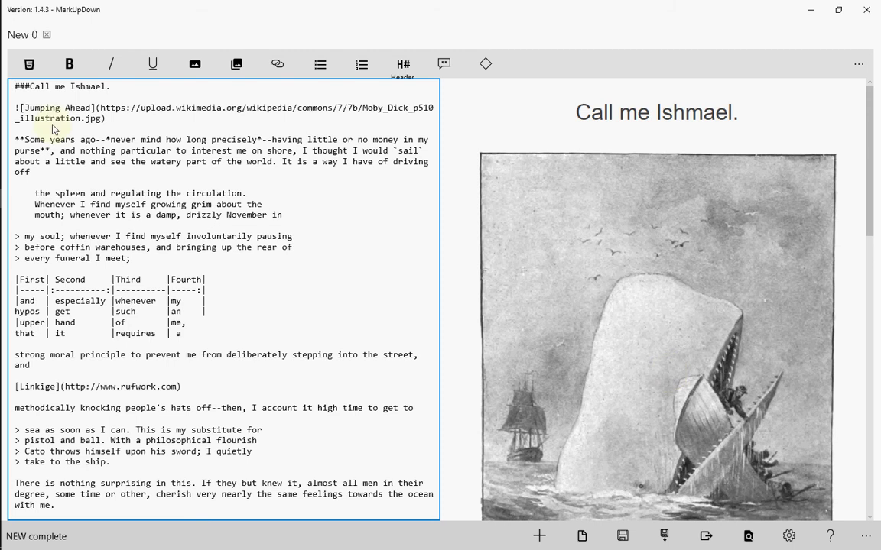
double_click(22, 87)
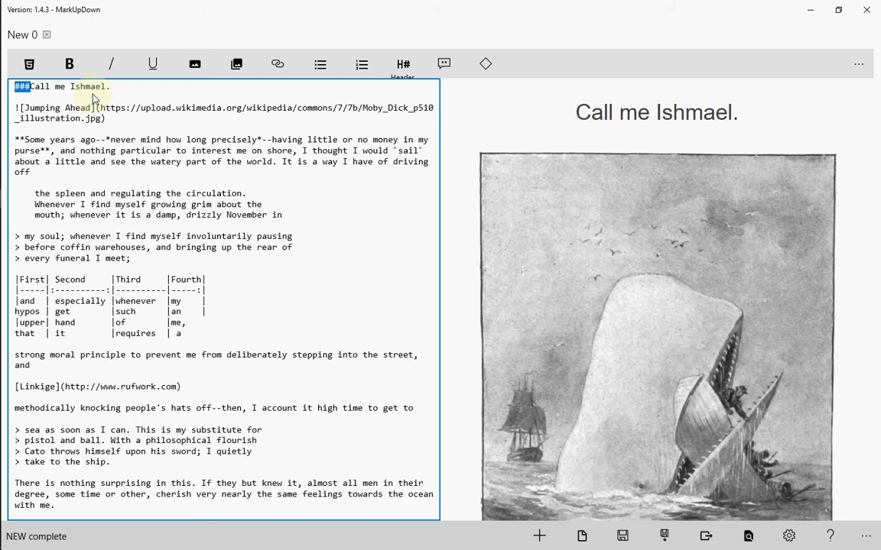
- Cut the URL from the "Jumping Ahead" image markup and delete the rest of that markup
triple_click(98, 114)
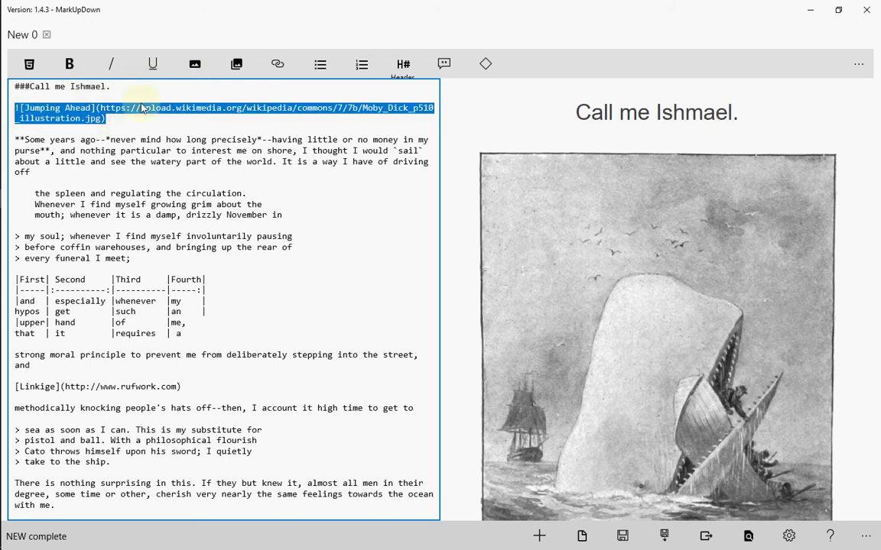
click(82, 108)
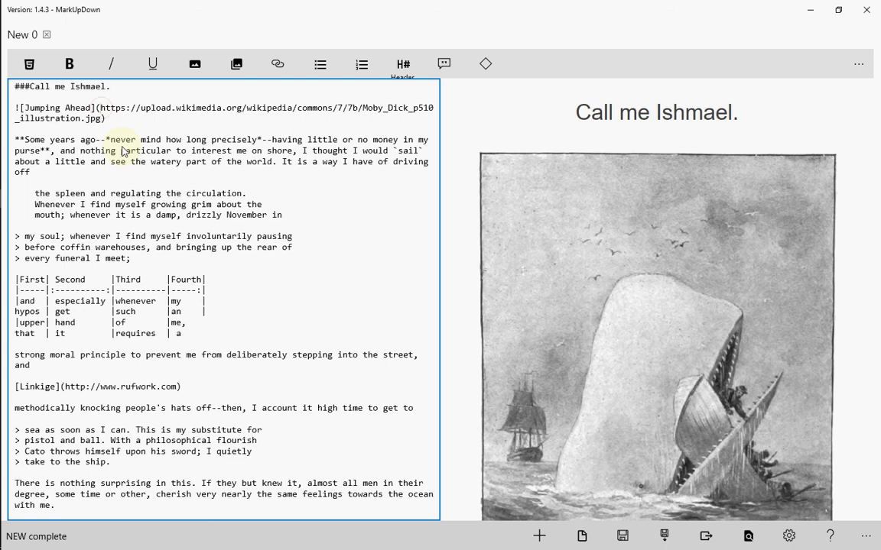
key(BackSpace)
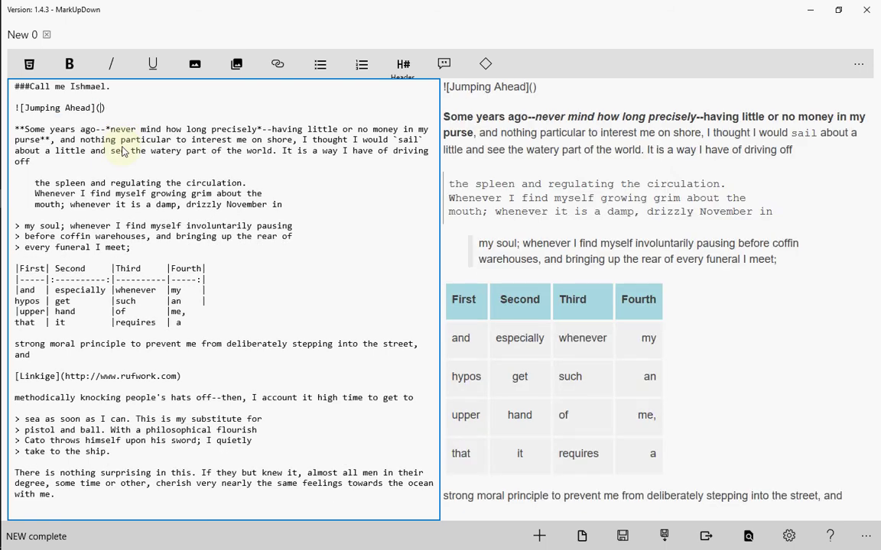
key(shift+Home)
key(BackSpace)
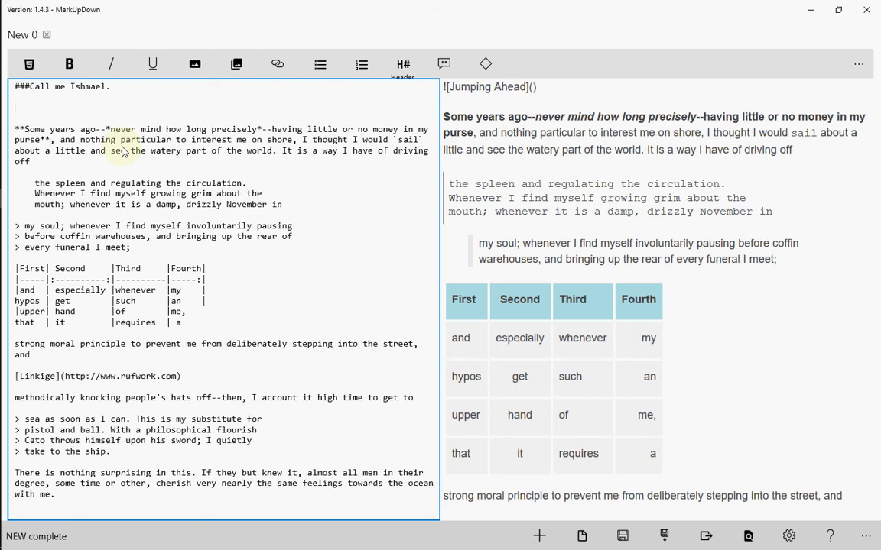
- Insert an image below the heading using the cut Moby Dick illustration URL, with the alt text "alt text -- it's a big whale"
click(194, 65)
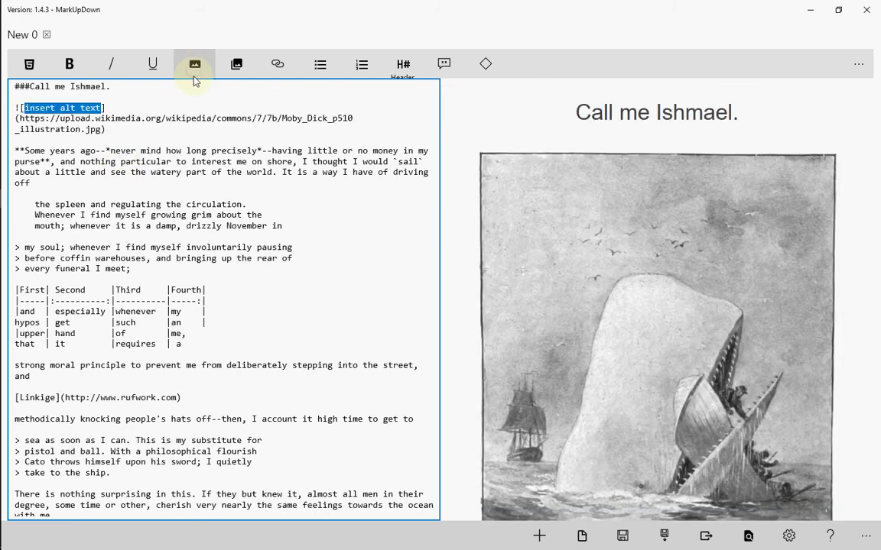
text(alt text -- it')
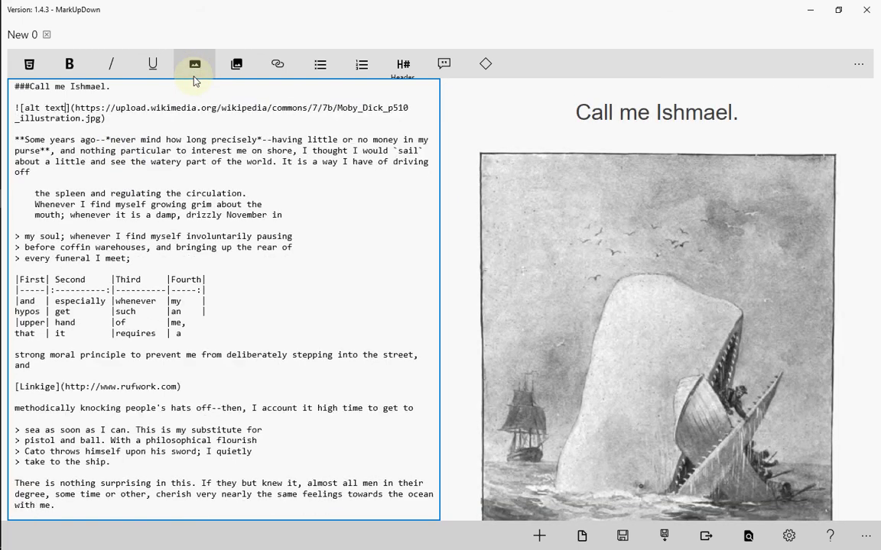
text(s a big whale)
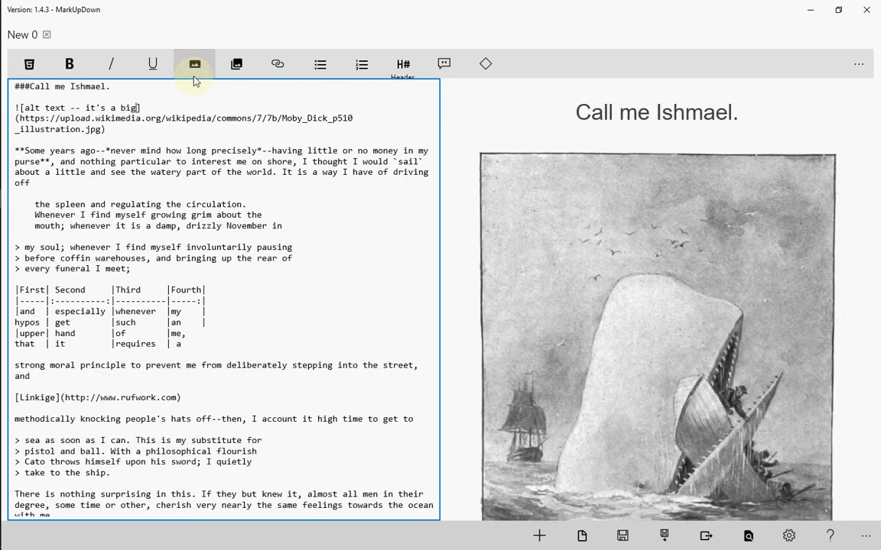
- Highlight the URL in the new image markup and check how the image renders in the preview
key(Down)
key(shift+Down)
key(shift+End)
key(shift+Left)
key(shift+Left)
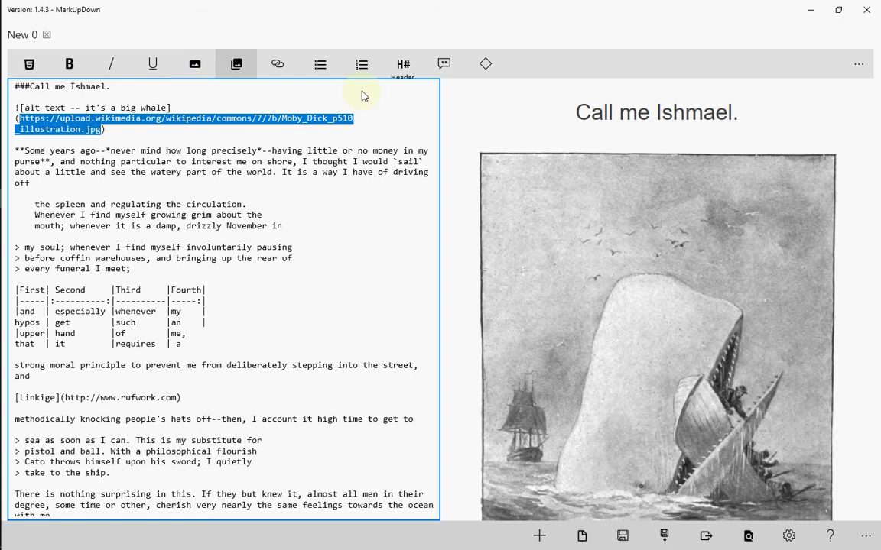
scroll(481, 168, down, 5)
scroll(535, 190, up, 5)
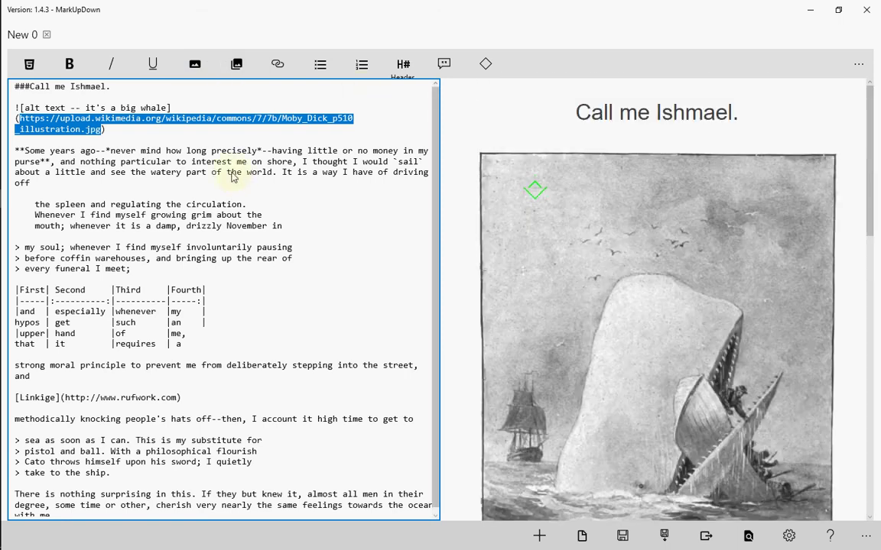
click(185, 133)
scroll(734, 373, down, 5)
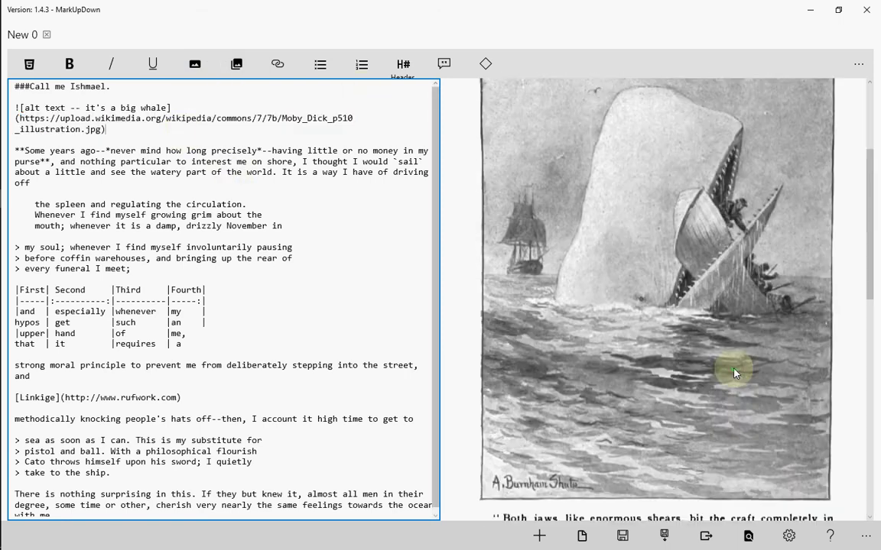
- Compare the image markup generated for Align Left, Align Center and Align Right in the image settings
click(798, 537)
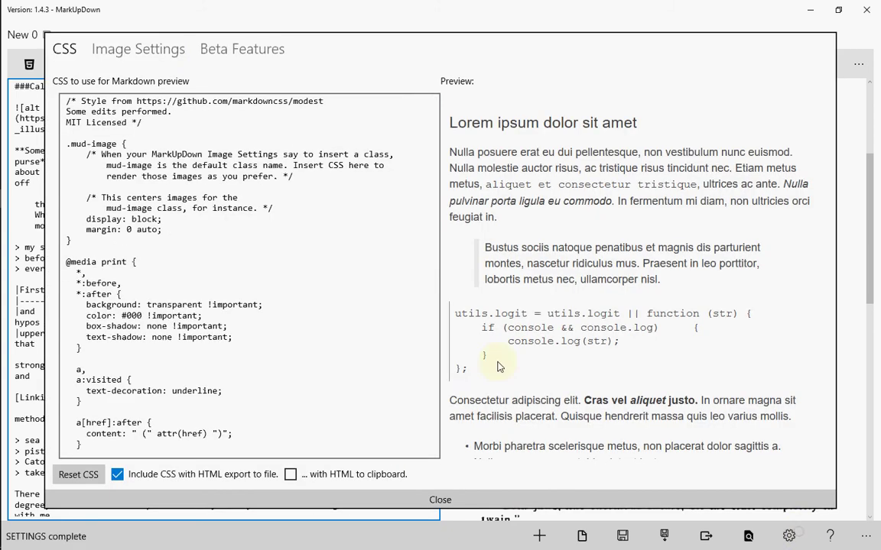
click(167, 49)
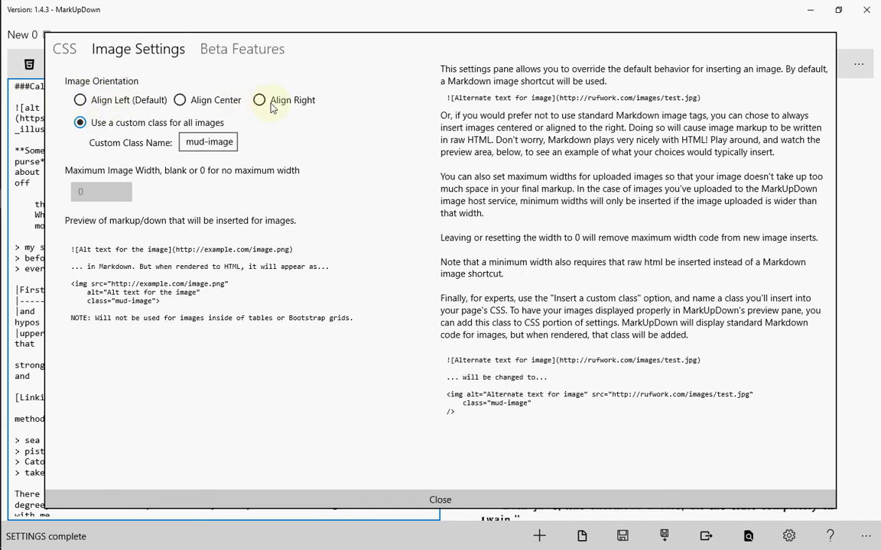
click(127, 106)
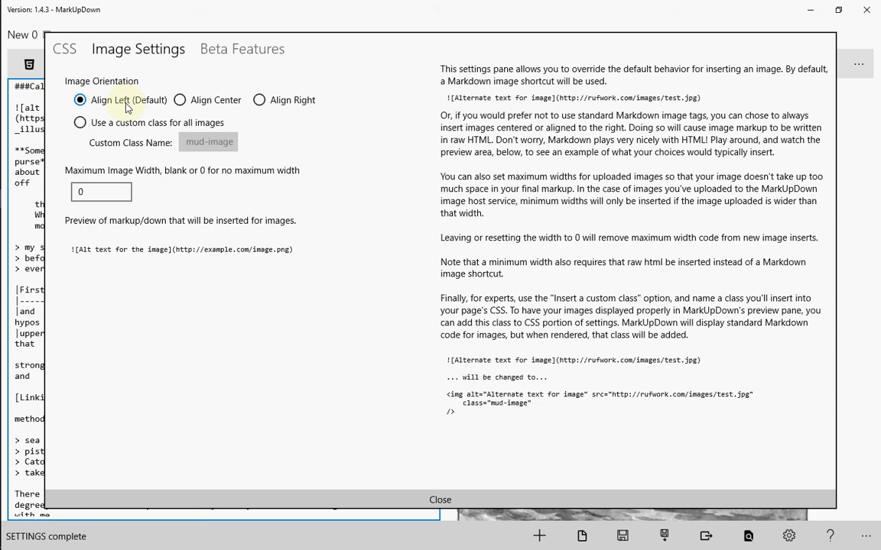
click(202, 102)
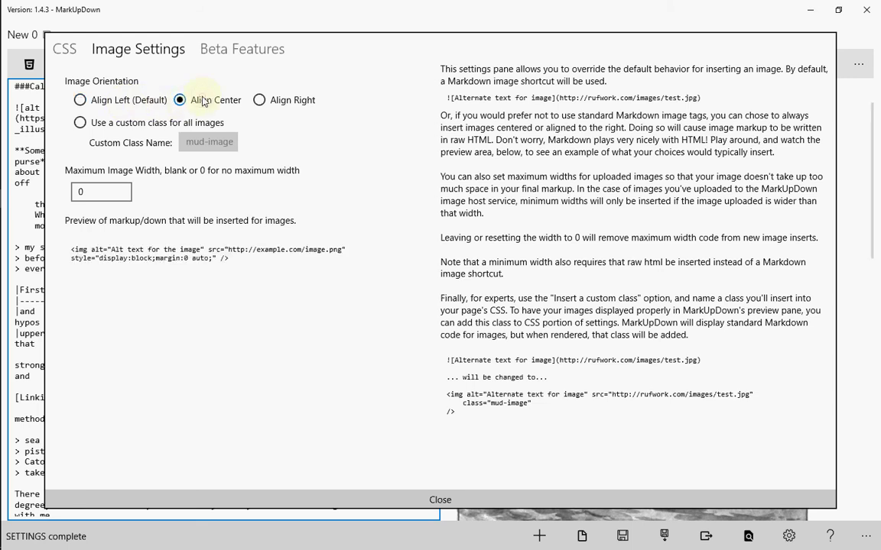
click(257, 100)
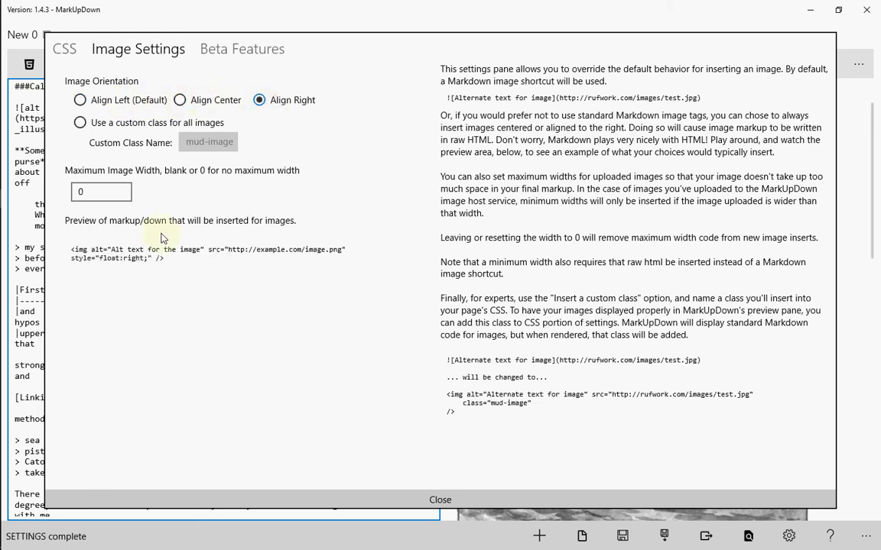
click(141, 105)
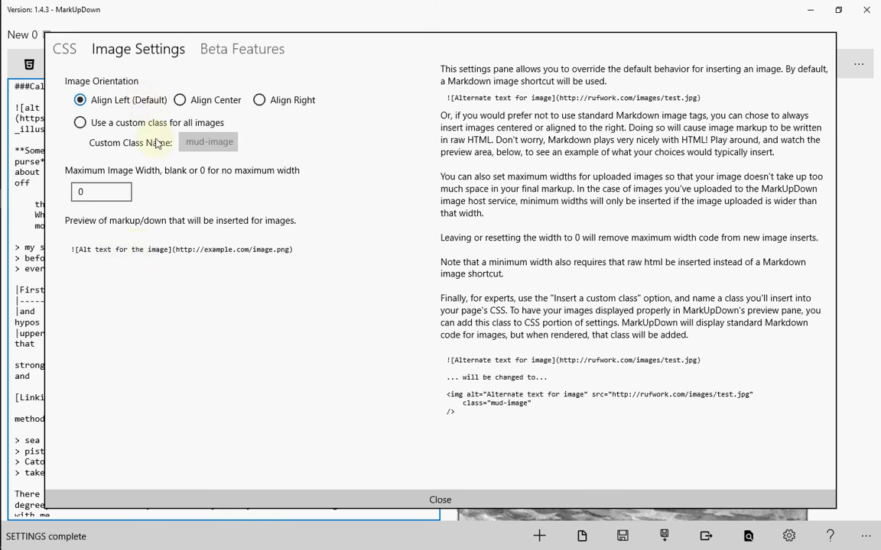
click(184, 101)
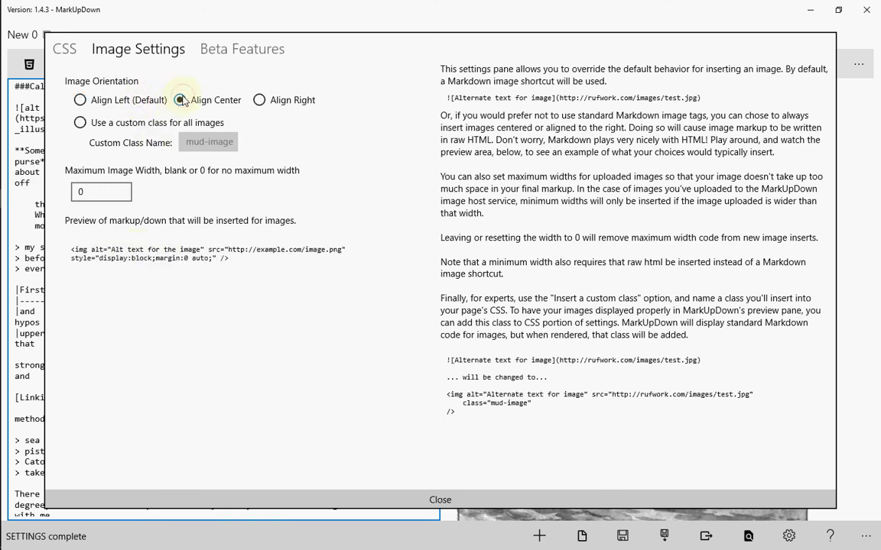
click(257, 102)
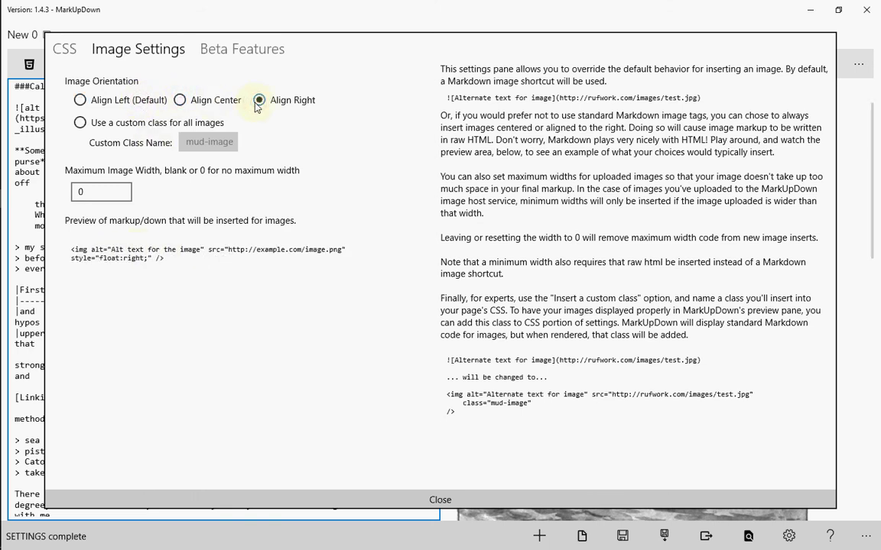
click(191, 101)
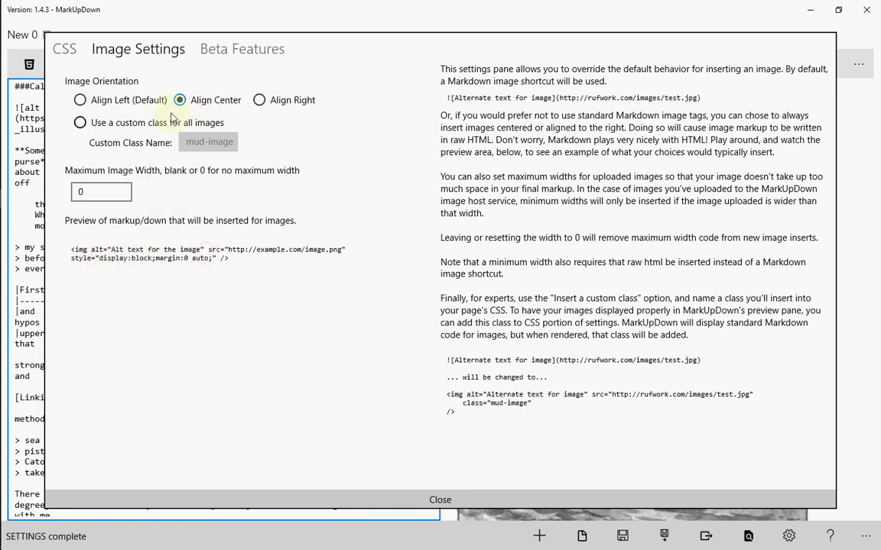
click(260, 101)
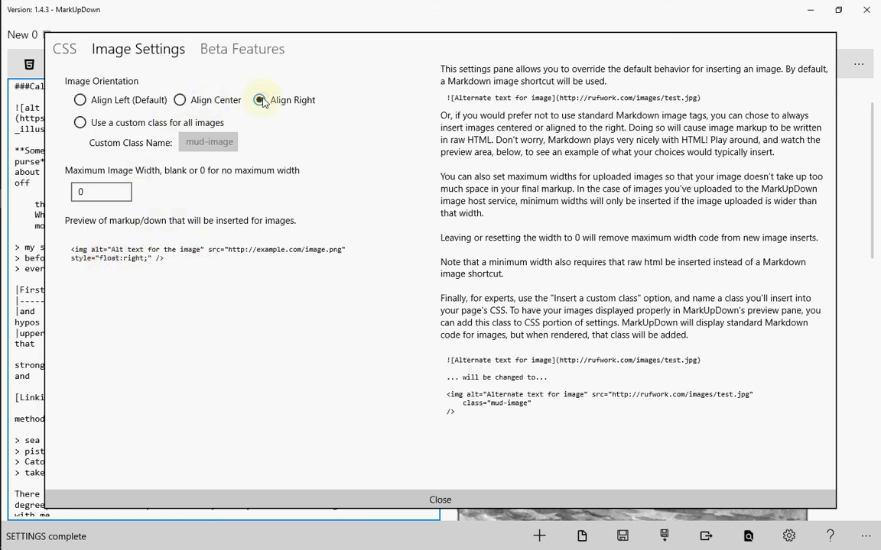
- Set all images to use the custom class mud-image and check the class attribute in the markup preview
click(80, 124)
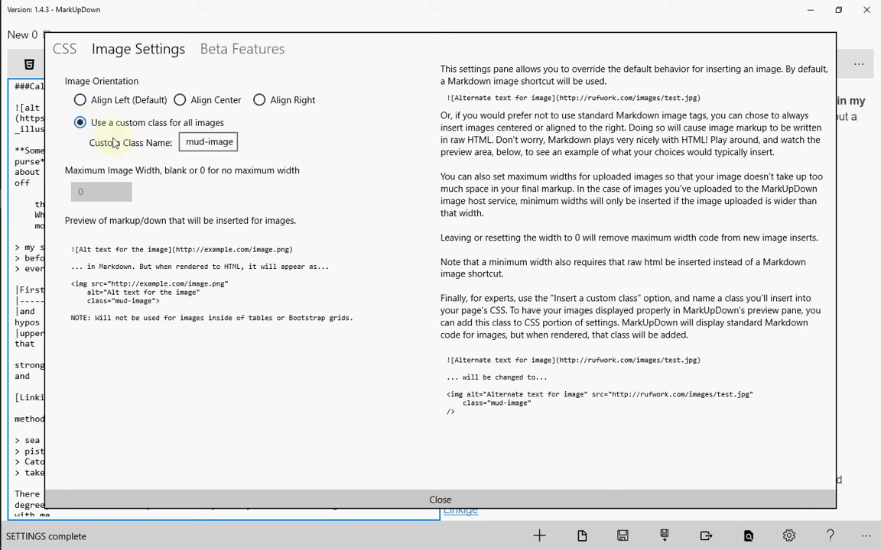
click(185, 142)
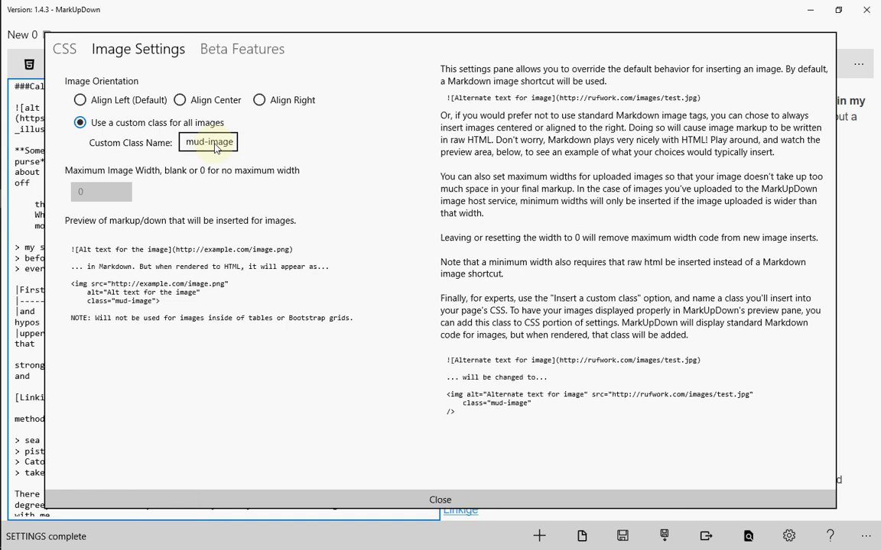
click(194, 146)
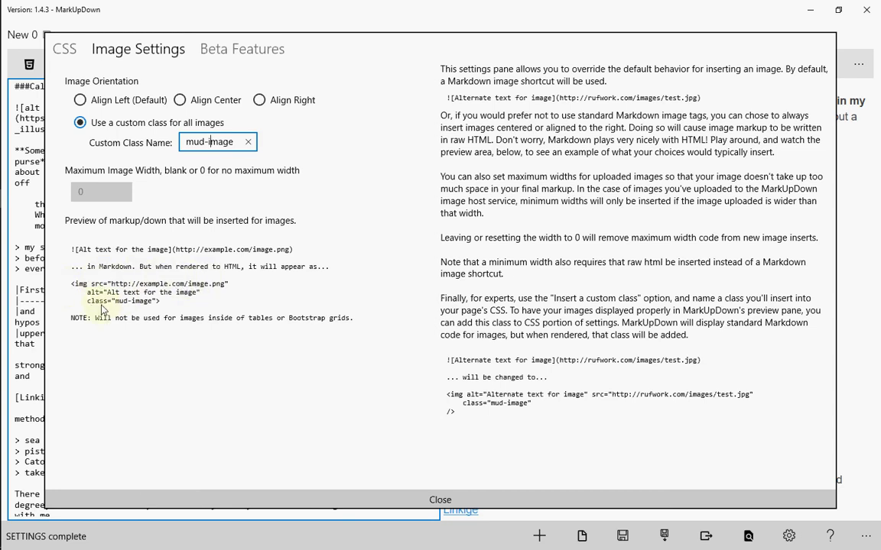
click(139, 308)
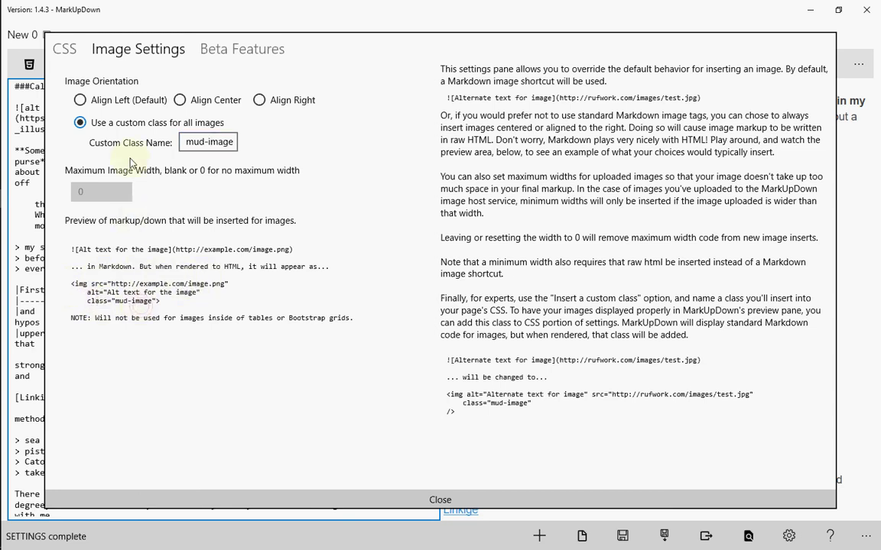
- Add a max-width:250px; declaration below the margin line of the .mud-image rule in the preview CSS
click(65, 51)
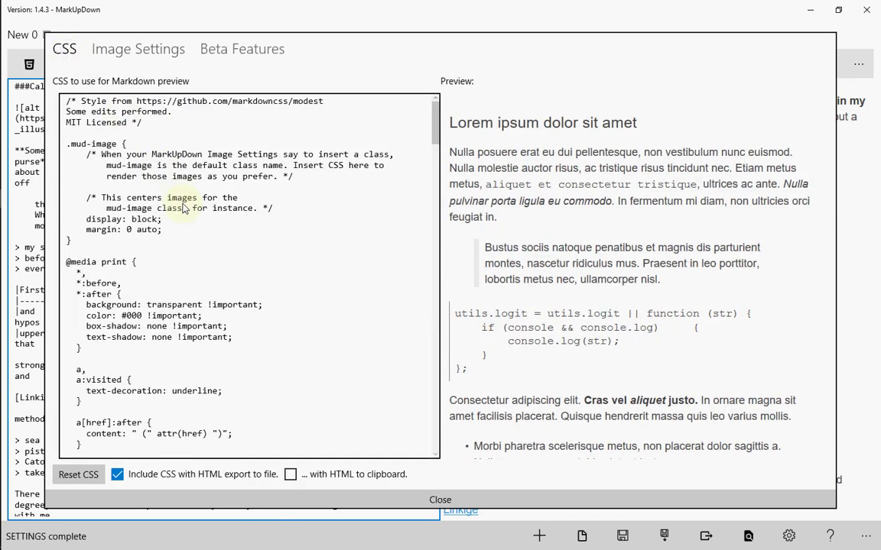
click(187, 233)
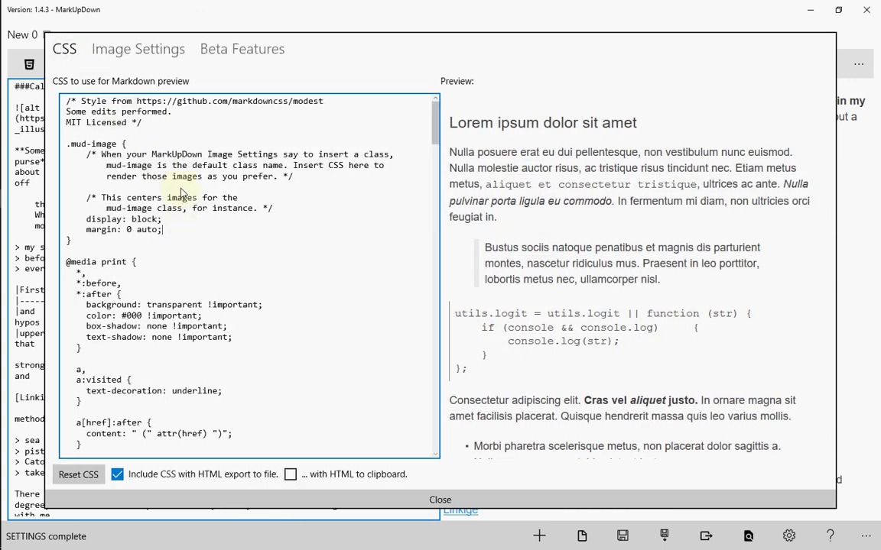
key(Return)
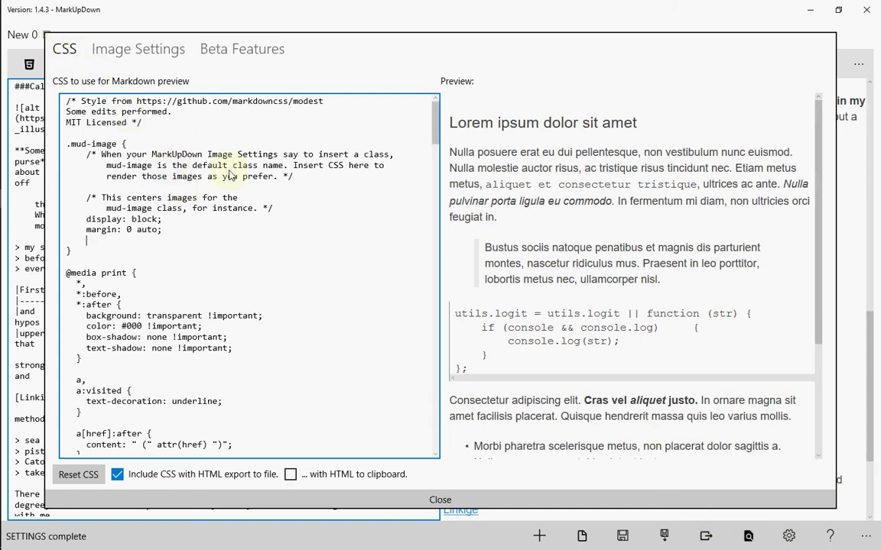
drag(116, 144, 61, 144)
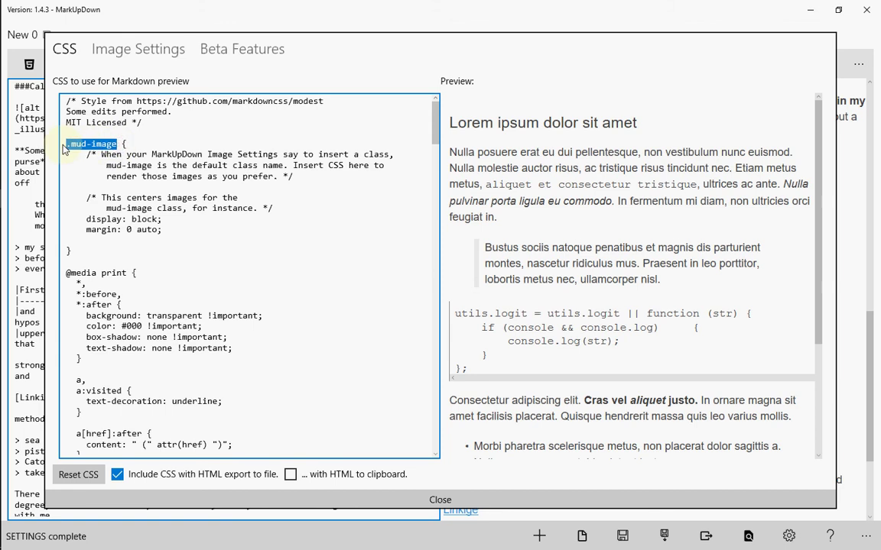
click(86, 239)
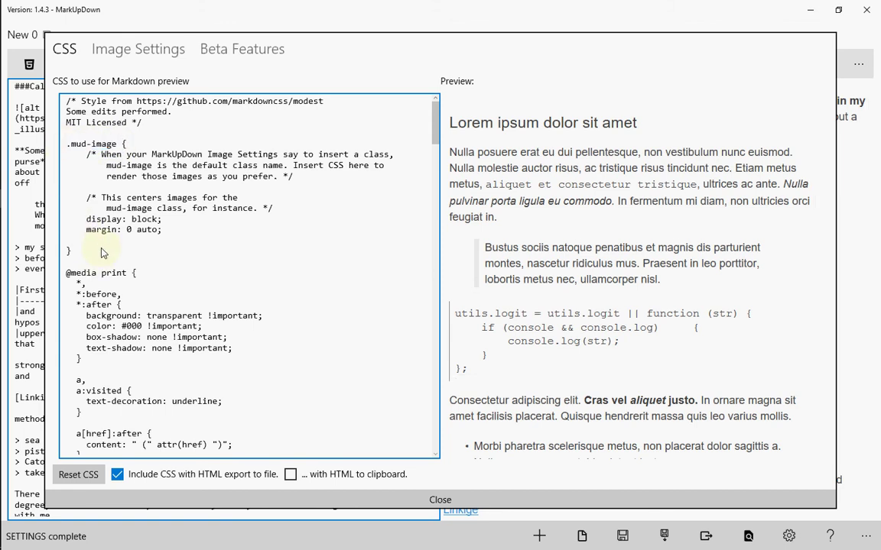
text(max-width:)
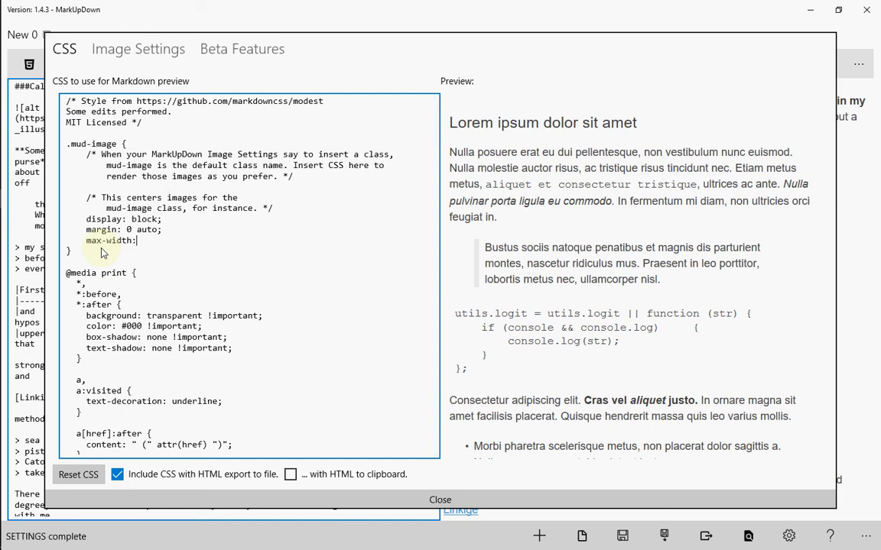
text(250px;)
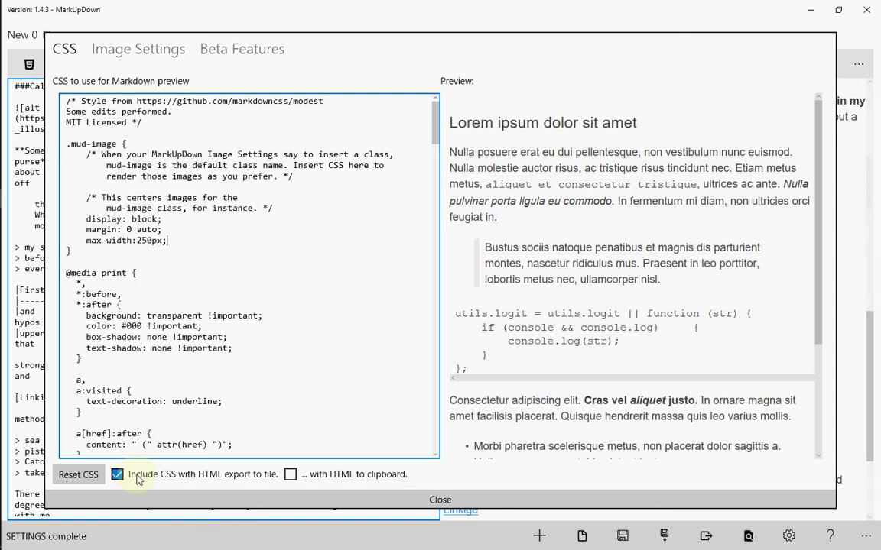
- Highlight parts of the preview CSS and try out the option that includes CSS with HTML to clipboard, leaving it off
drag(87, 112, 275, 349)
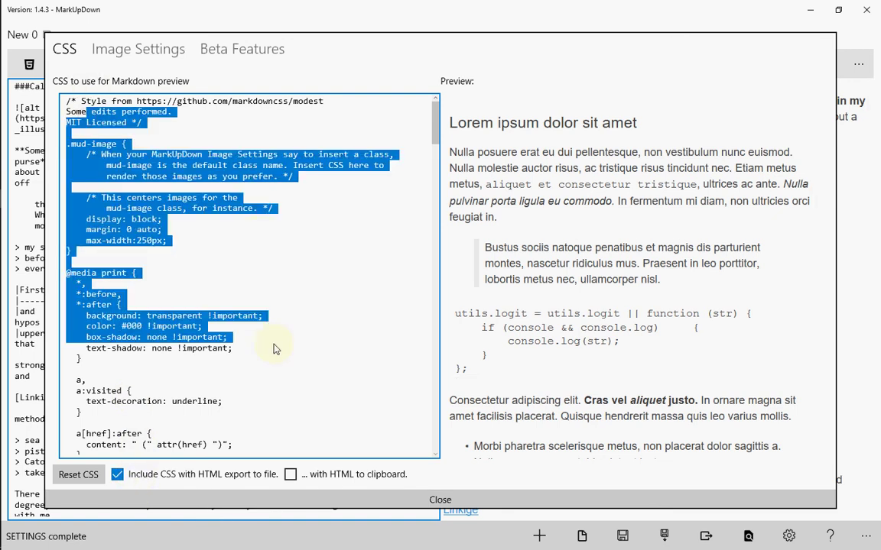
click(255, 223)
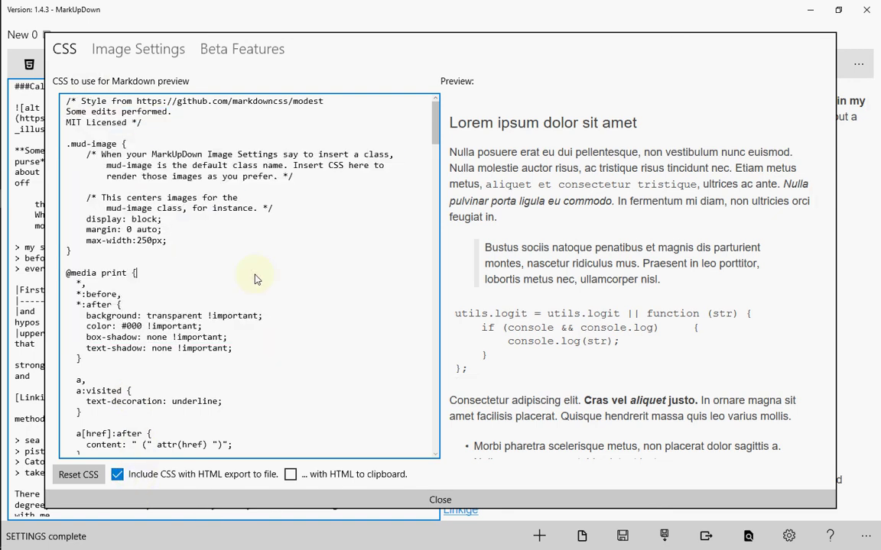
click(291, 475)
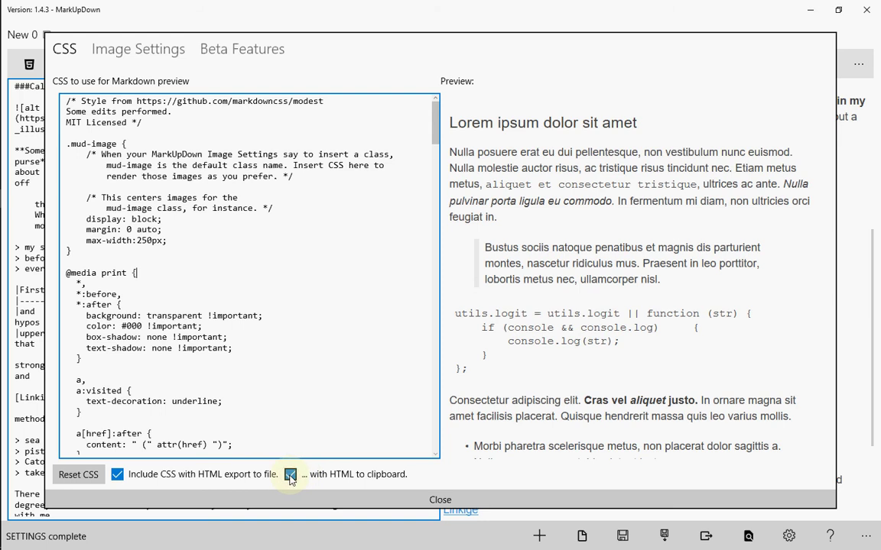
click(290, 475)
drag(187, 187, 237, 299)
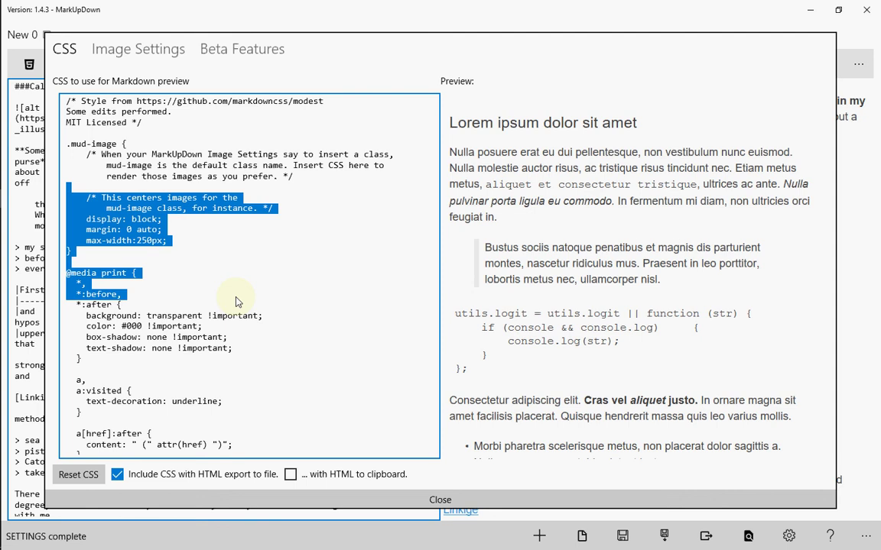
click(221, 284)
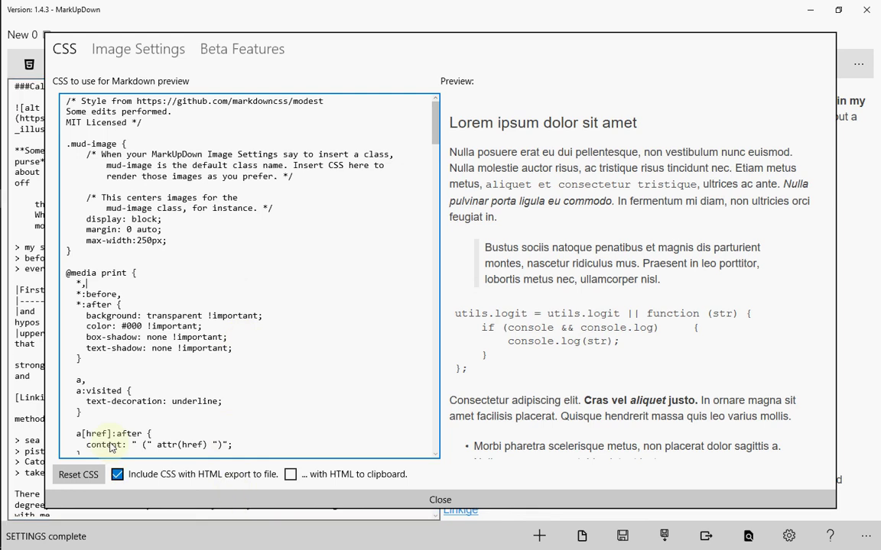
- Close the settings and compare the whale image in the preview with its Markdown by highlighting both
click(201, 504)
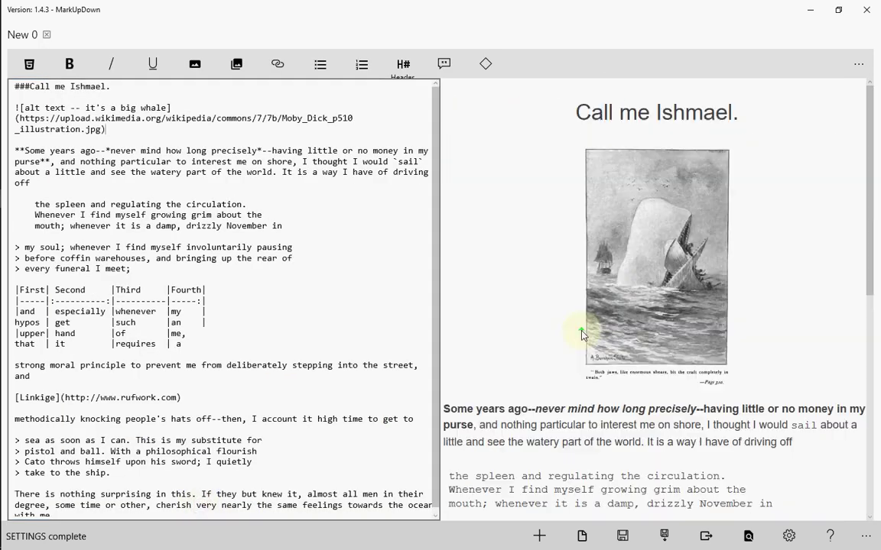
drag(578, 197, 780, 247)
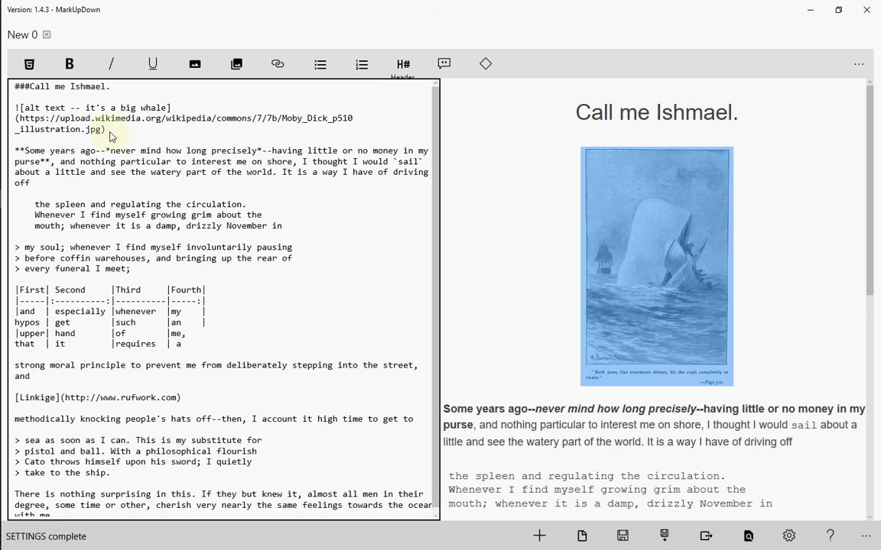
drag(111, 136, 13, 108)
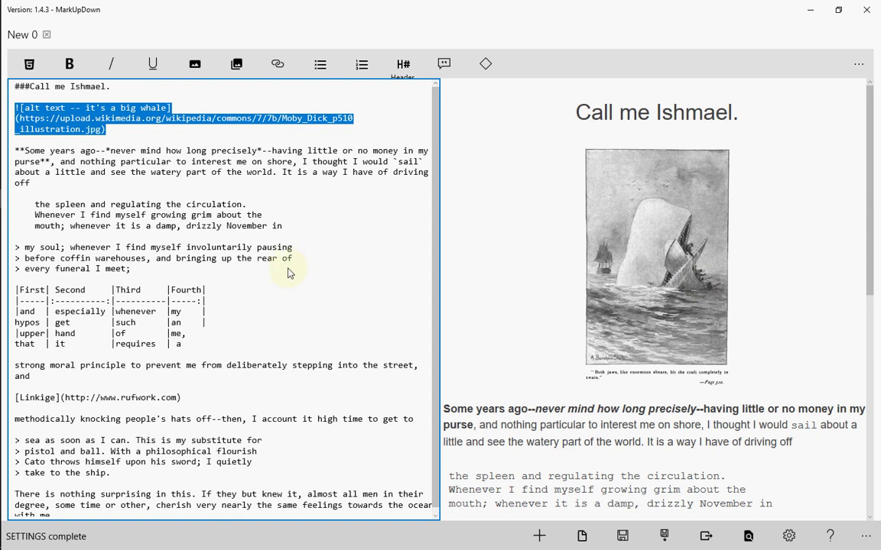
- Unindent the three code-block lines starting "the spleen and regulating" and check how the paragraph renders in the preview
drag(293, 228, 8, 186)
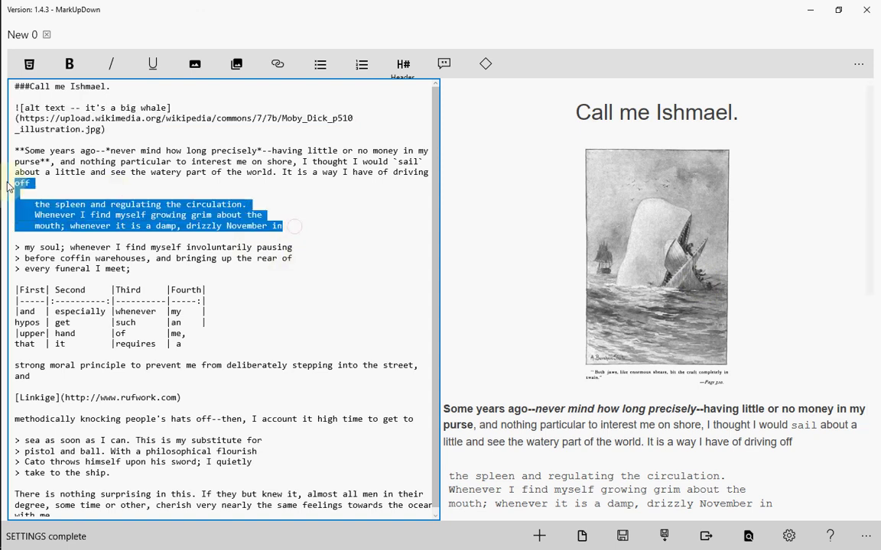
key(shift+Down)
key(shift+Down)
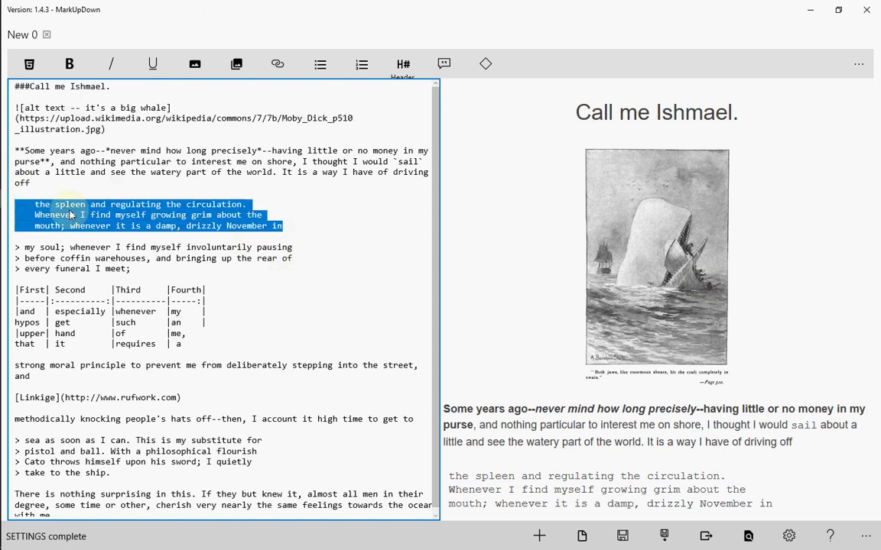
scroll(531, 325, down, 3)
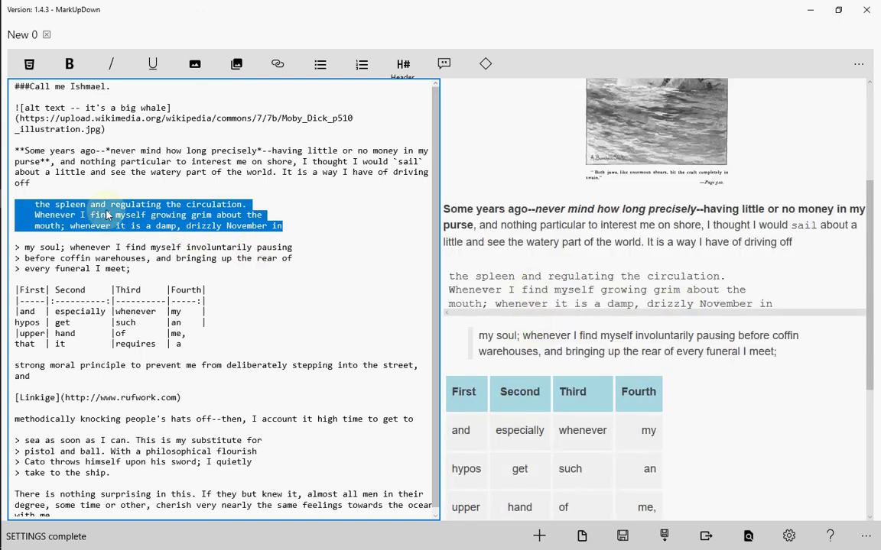
key(shift+Tab)
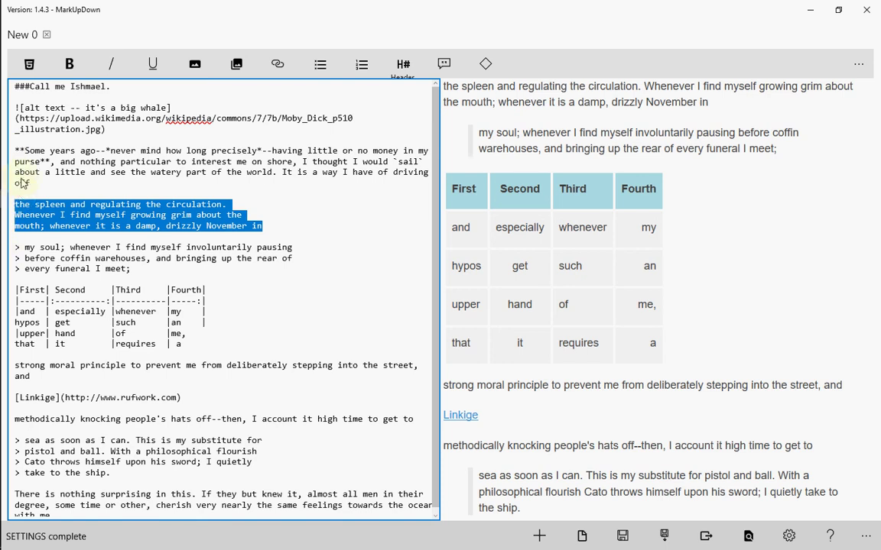
scroll(517, 269, up, 3)
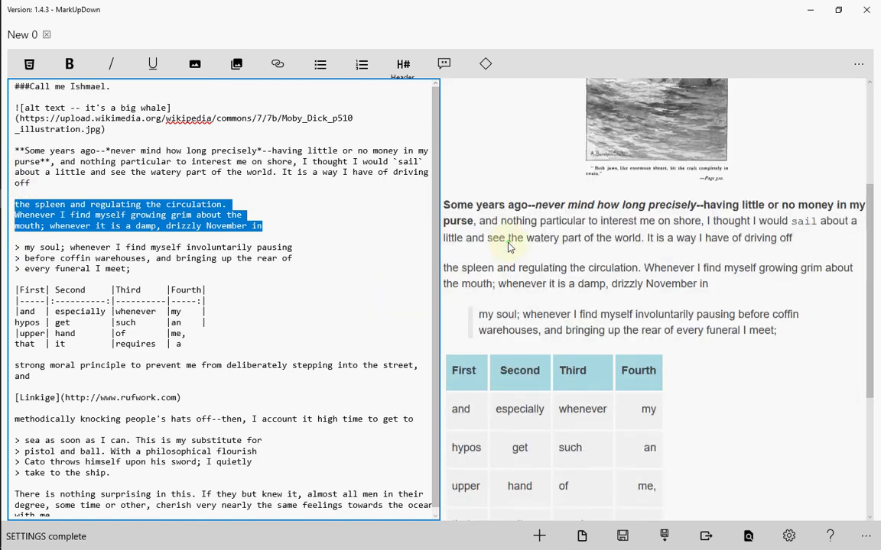
triple_click(456, 290)
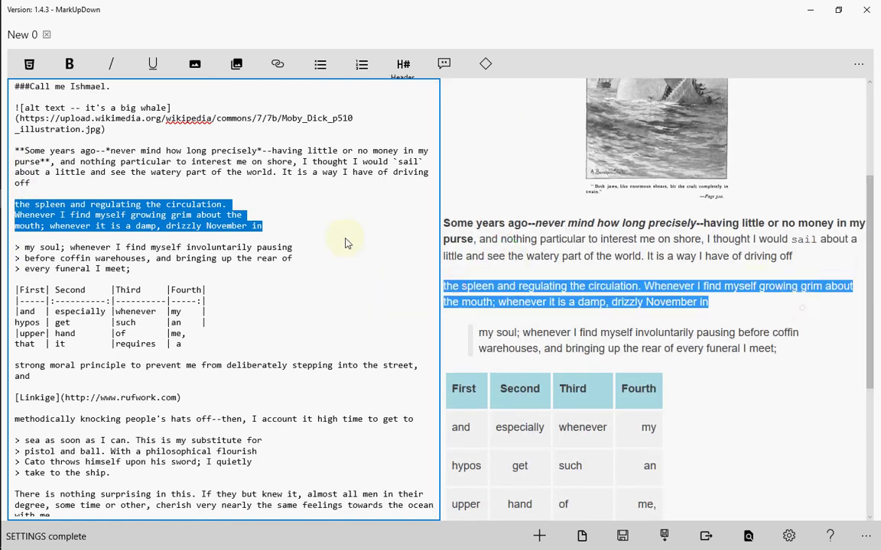
- Format the three lines from "the spleen" to "November in" as a code block
click(248, 206)
drag(263, 226, 16, 209)
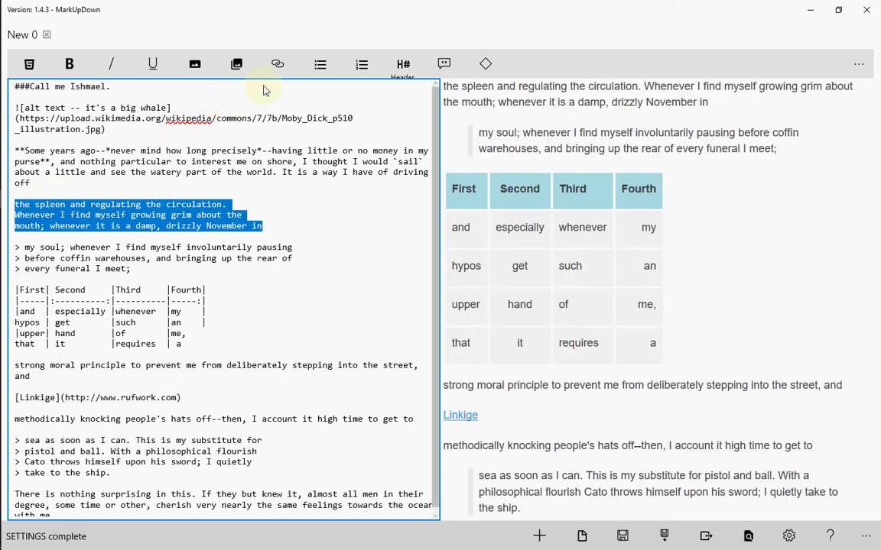
click(491, 65)
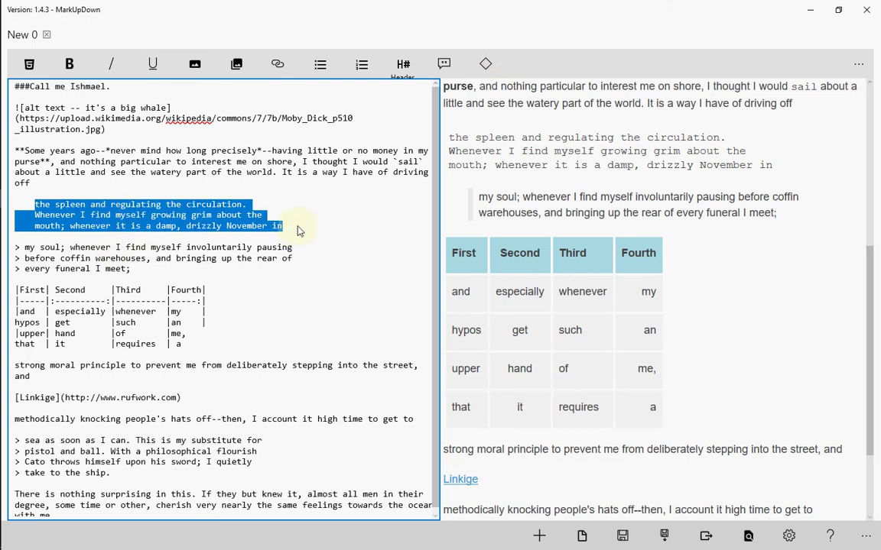
- Format the word "watery" in the opening paragraph as inline code and check it in the preview
double_click(167, 172)
click(485, 63)
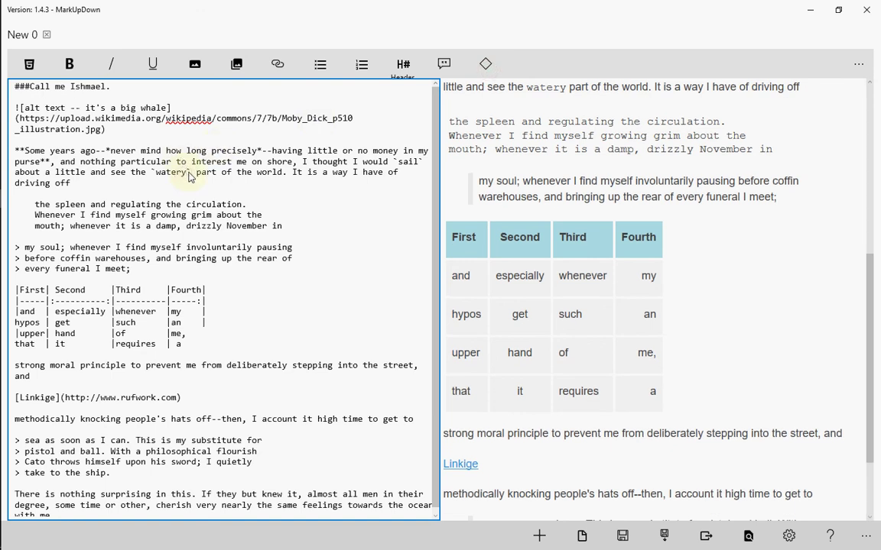
scroll(514, 157, up, 2)
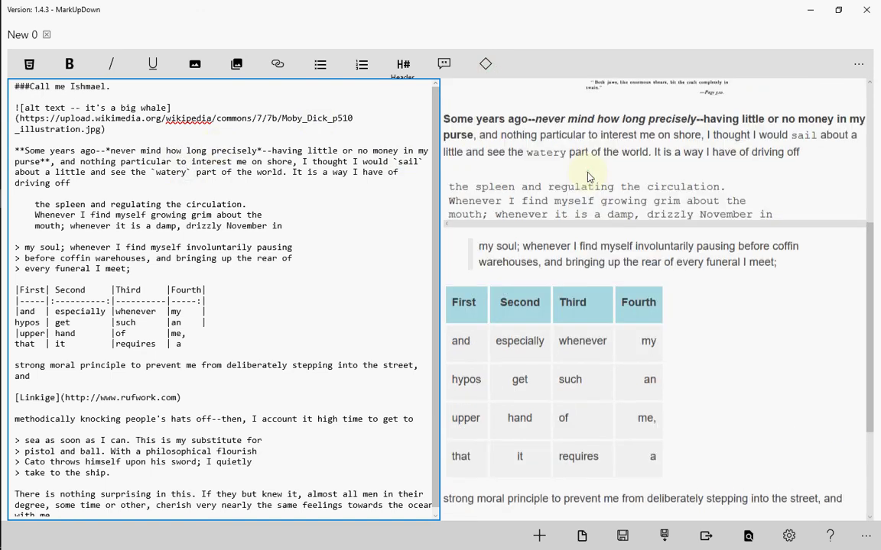
double_click(538, 155)
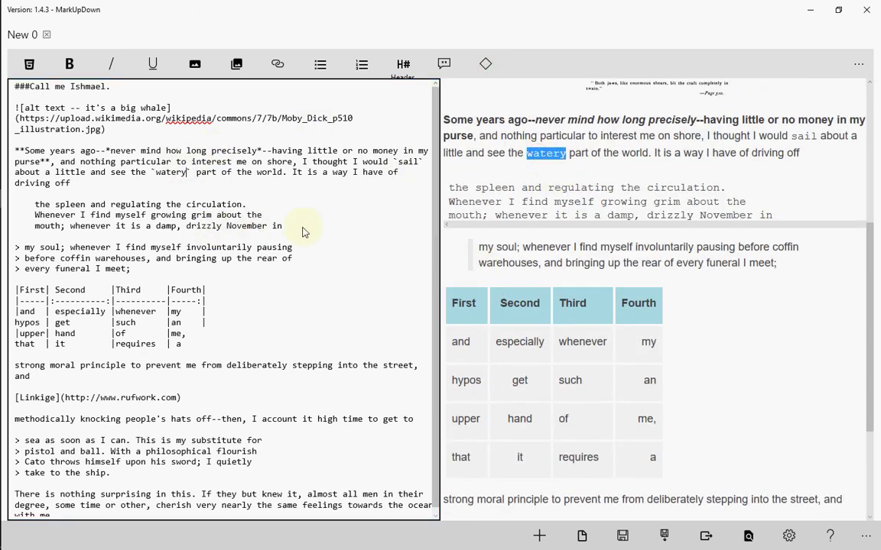
- Insert extra spacing before and after "regulating" in the code block and check the spacing in the preview
drag(303, 232, 9, 202)
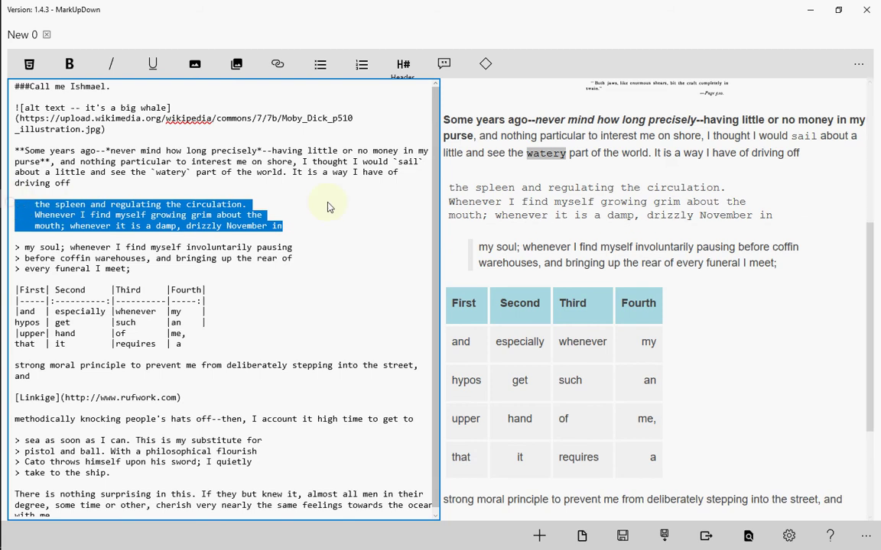
click(110, 204)
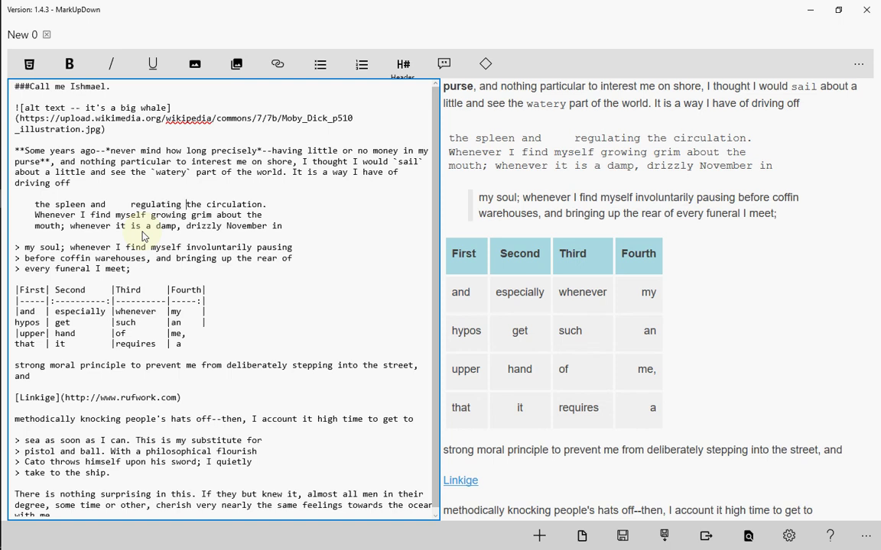
double_click(592, 140)
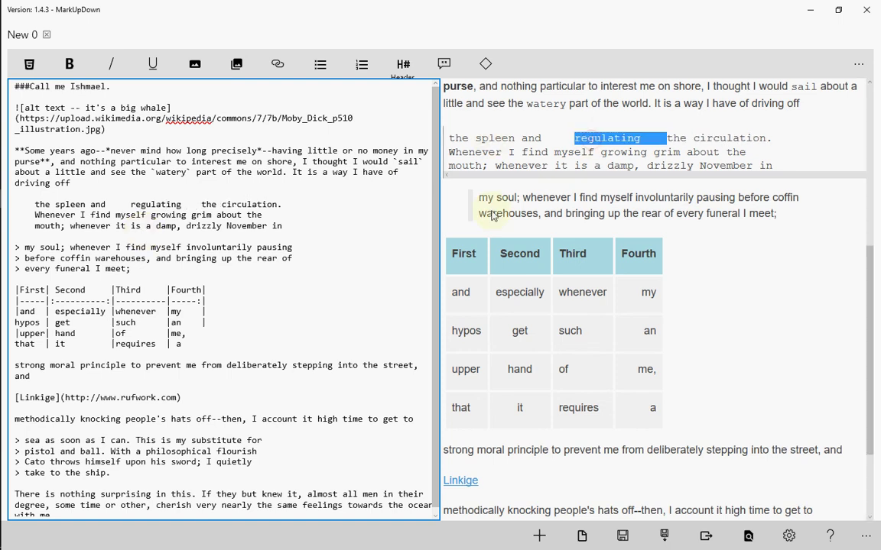
- Add a line reading "for (i=0; I < 10; I++" below the first line of the code block
click(289, 211)
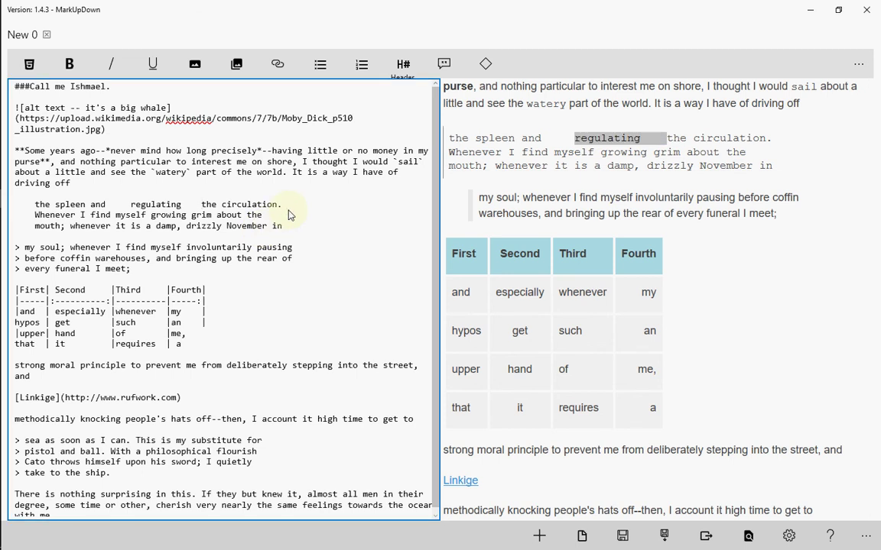
key(Return)
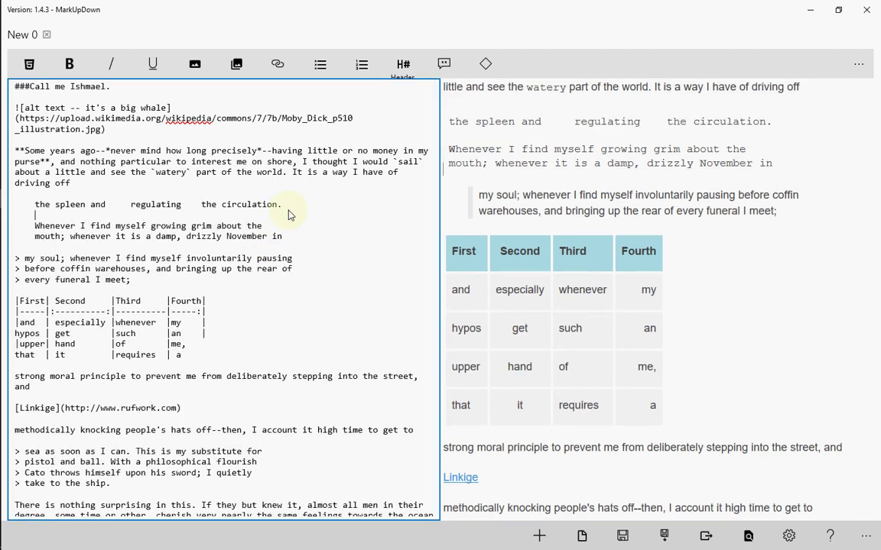
text(for ()
text(I=0)
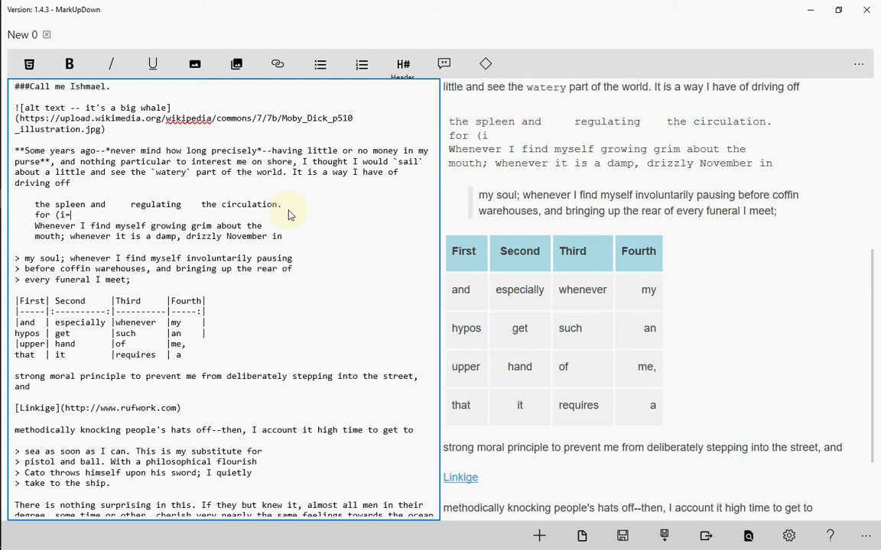
key(BackSpace)
key(BackSpace)
key(BackSpace)
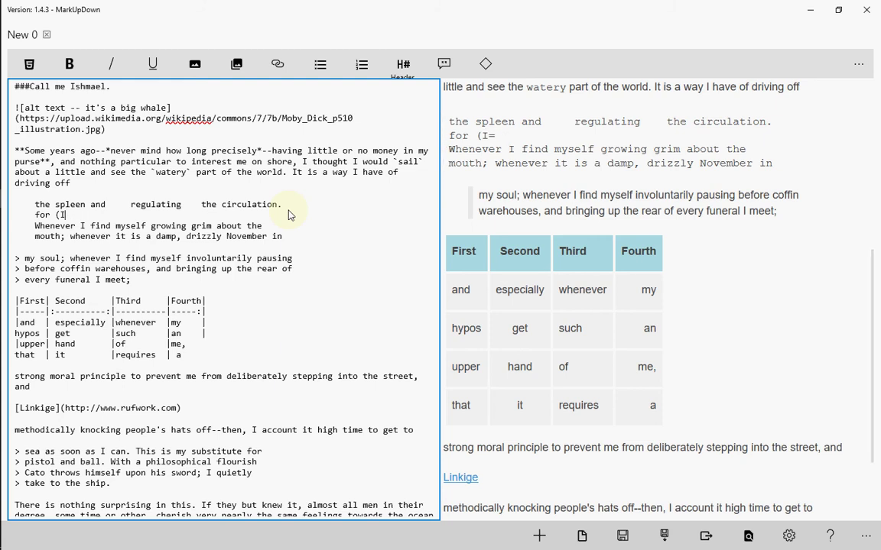
text(I=0;)
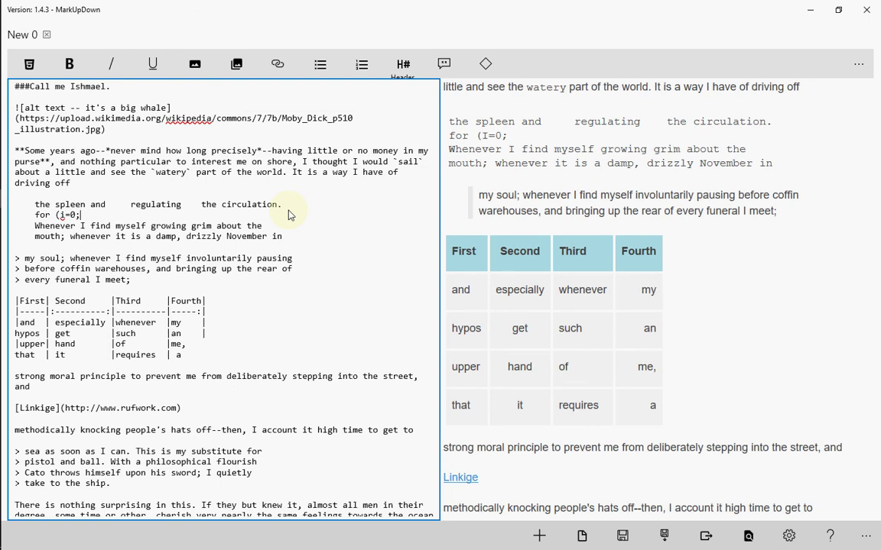
text( I < 10)
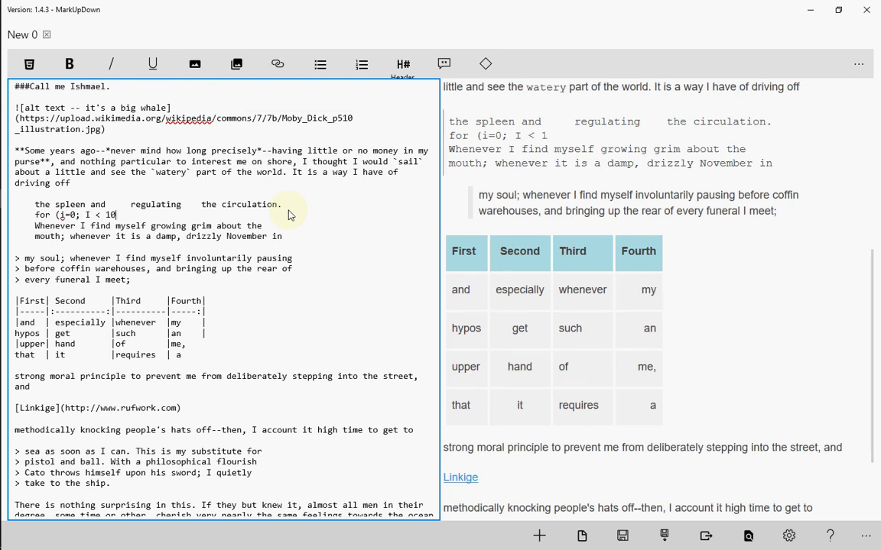
text(; i)
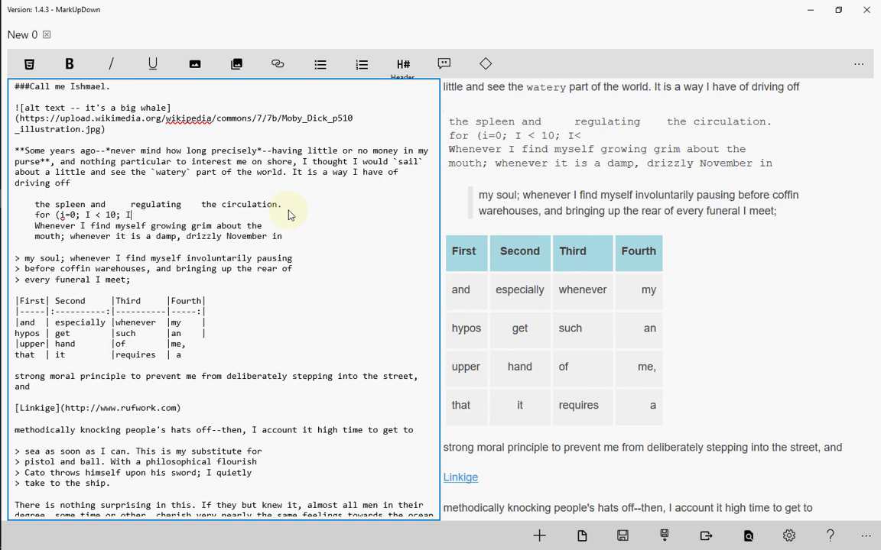
text(++)
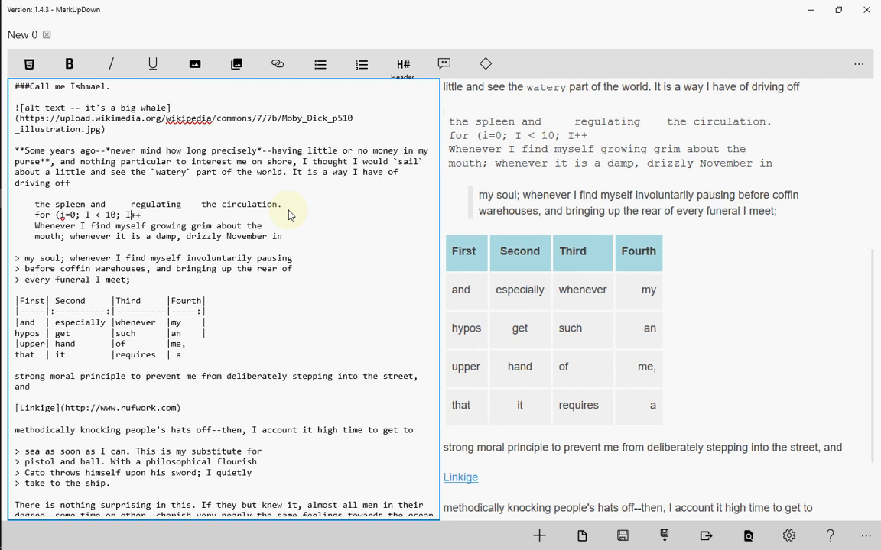
- Change the capital I in the loop's condition and increment to lowercase i
key(BackSpace)
text(i)
key(Up)
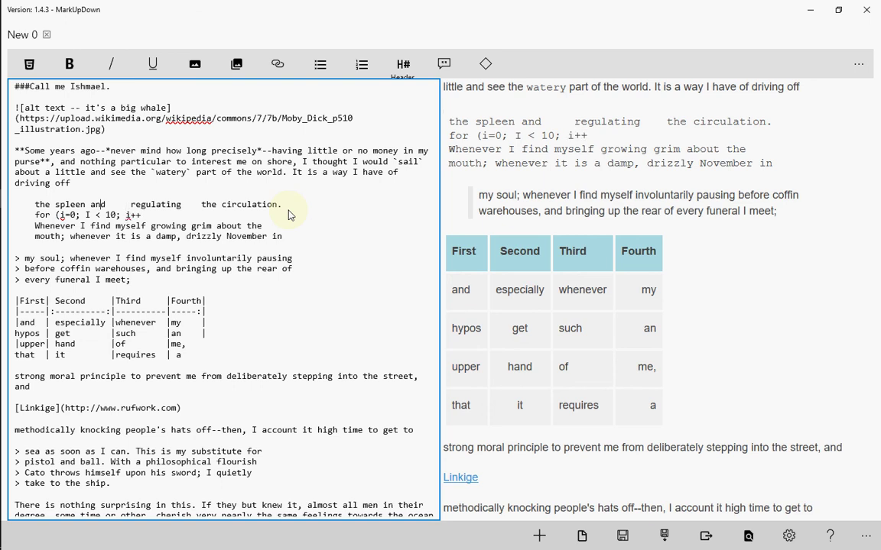
key(Delete)
text(i)
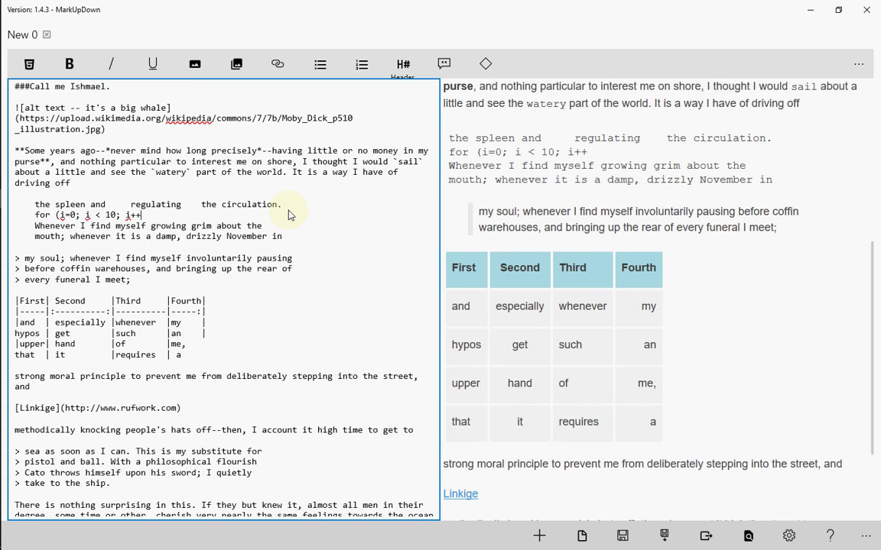
- Complete the loop line with ") {}" and check it in the preview's code block
key(End)
text() {)
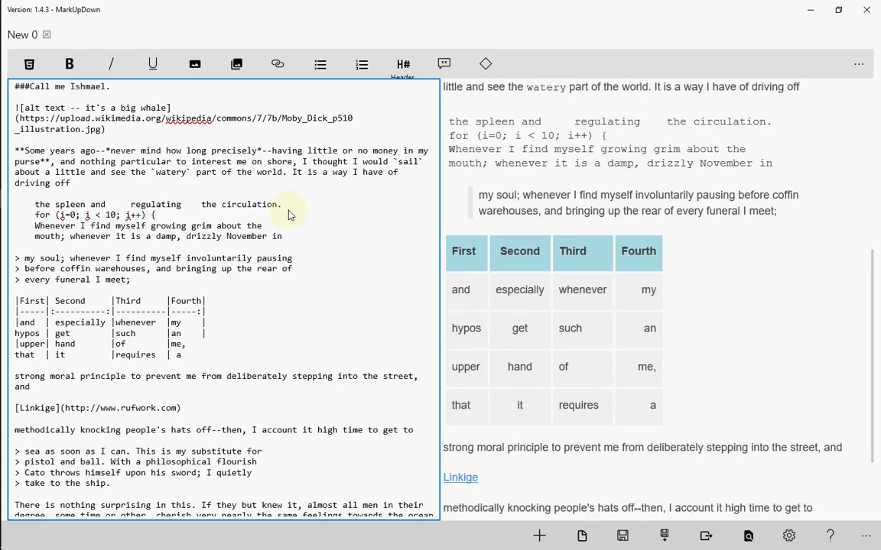
text(})
drag(625, 135, 451, 138)
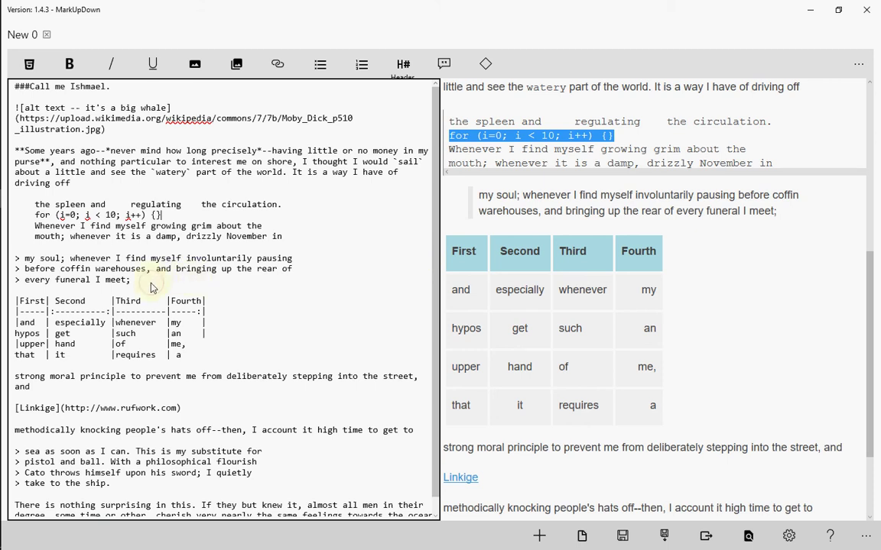
- Unindent the four code-block lines starting "the spleen and" and compare the paragraph with the "my soul" blockquote in the preview
drag(150, 283, 10, 260)
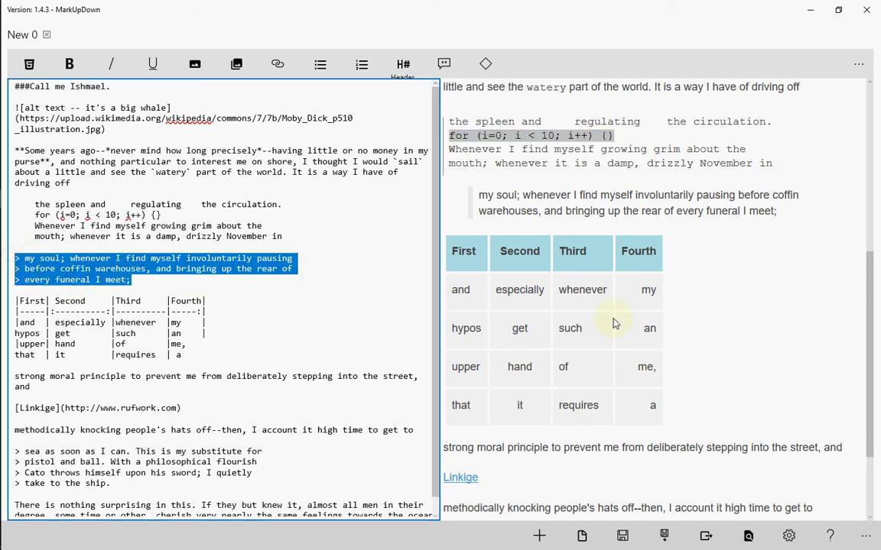
drag(781, 221, 470, 193)
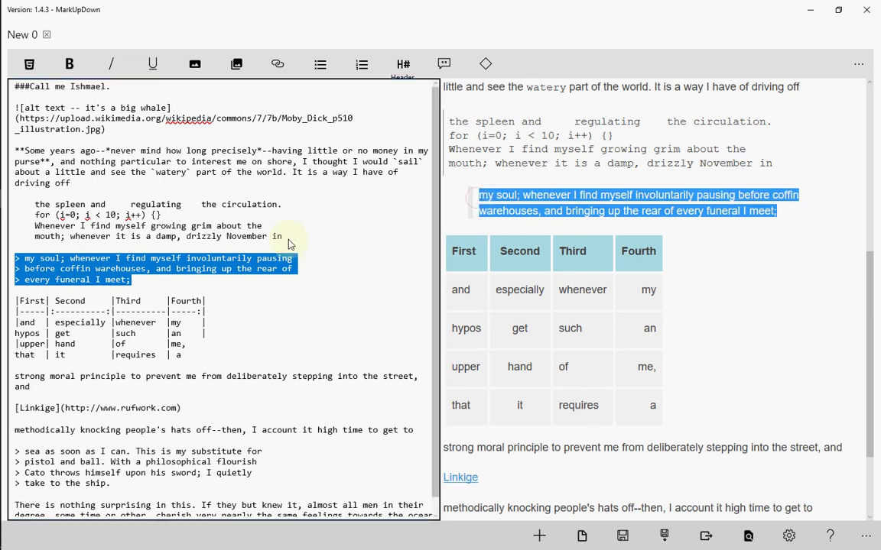
drag(283, 237, 28, 201)
key(shift+Tab)
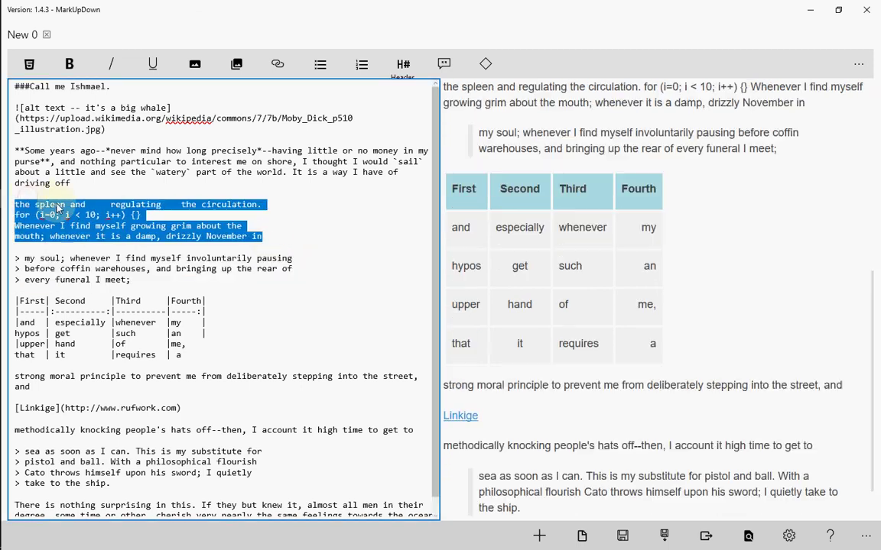
scroll(692, 216, up, 2)
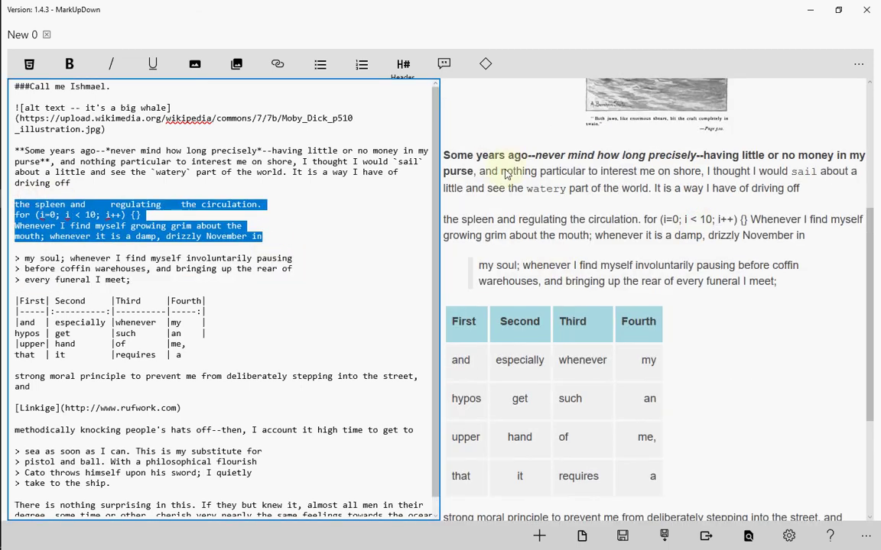
drag(501, 171, 663, 243)
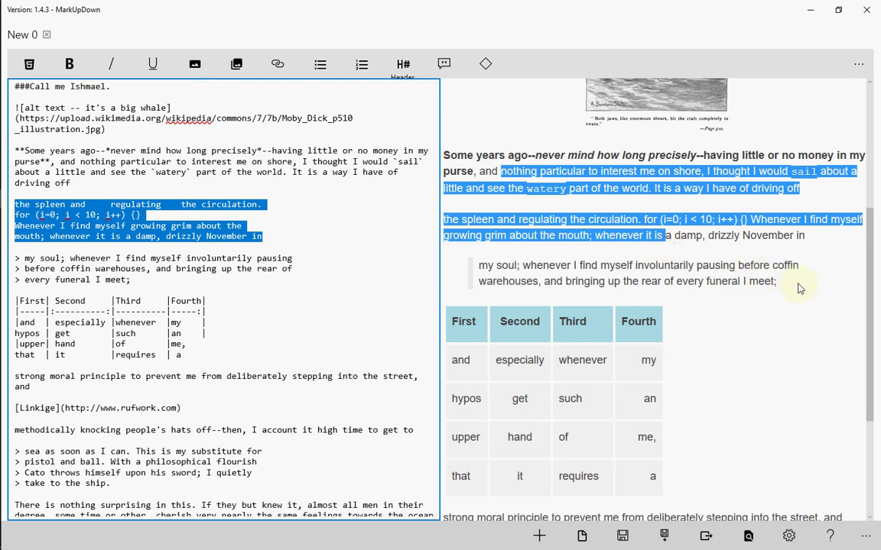
drag(795, 285, 469, 263)
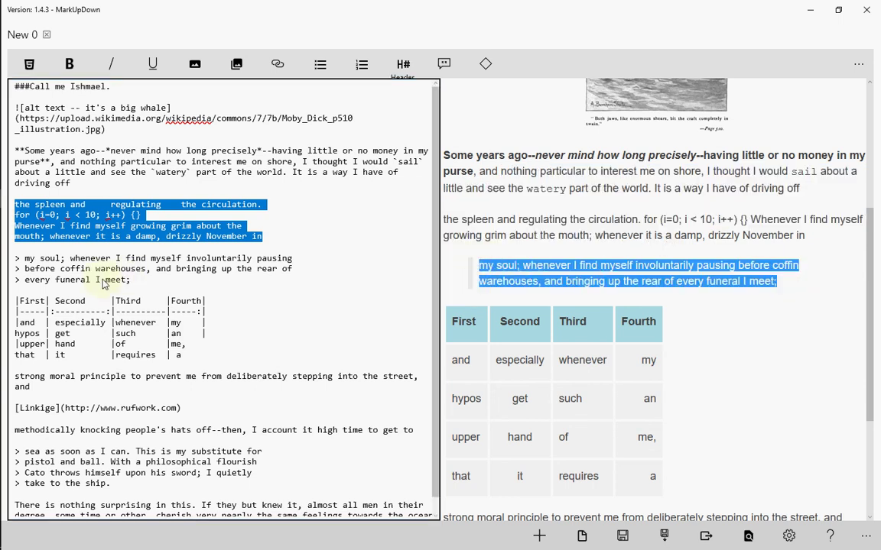
- Add a two-line blockquote reading "My text." and "ANother line." between the "my soul" quote and the table
click(172, 291)
key(Return)
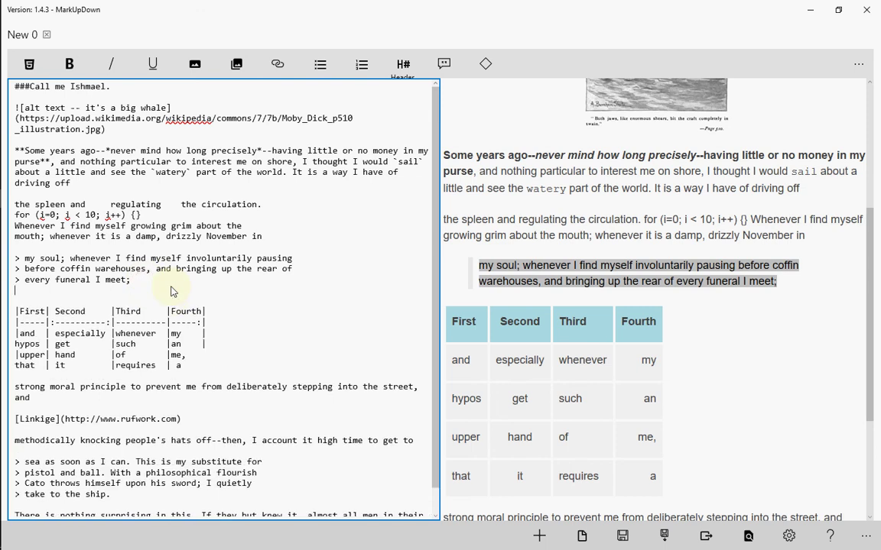
key(Return)
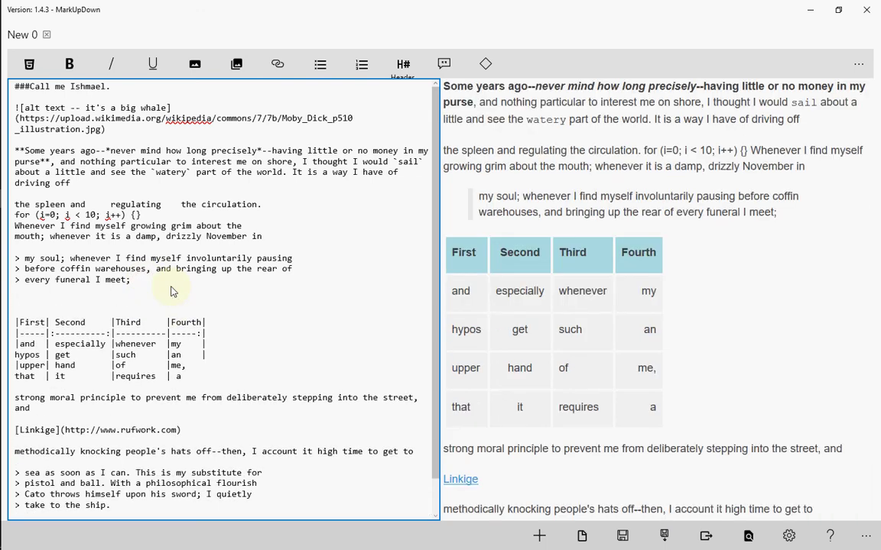
text(> M)
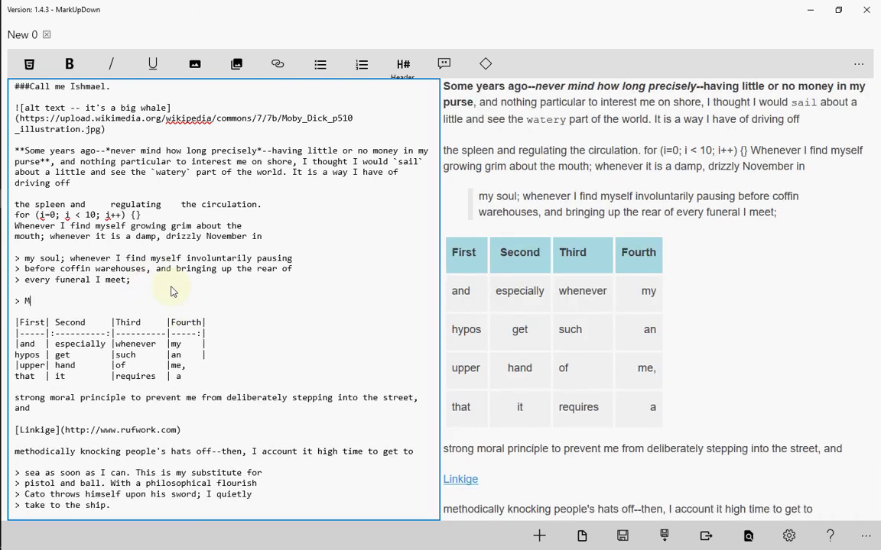
text(y text.)
key(Return)
text(> )
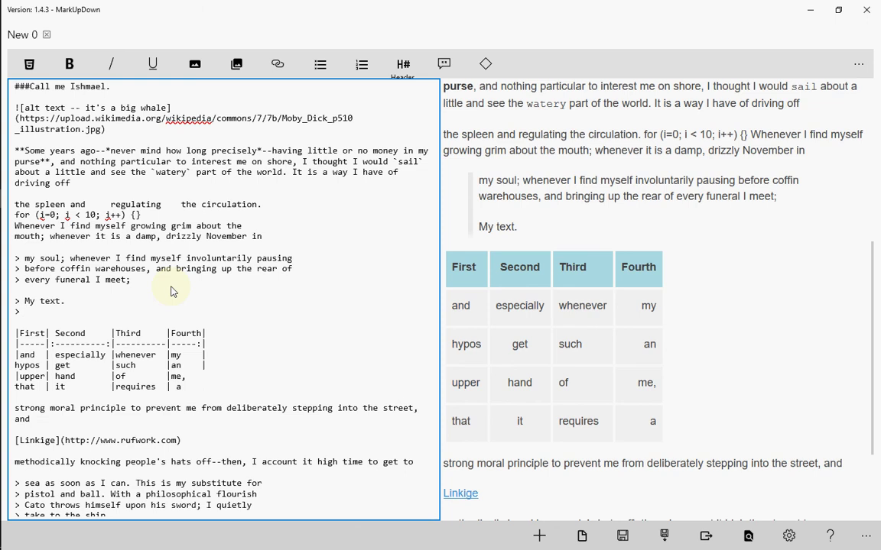
text(ANother line)
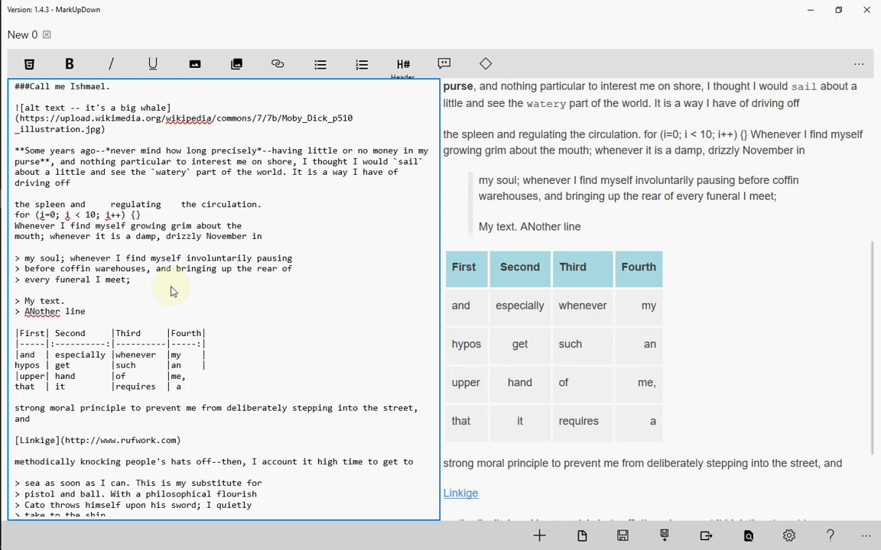
- Correct "ANother" to "Another" in the new blockquote's second line
key(Left)
key(Left)
key(Left)
key(Left)
key(Left)
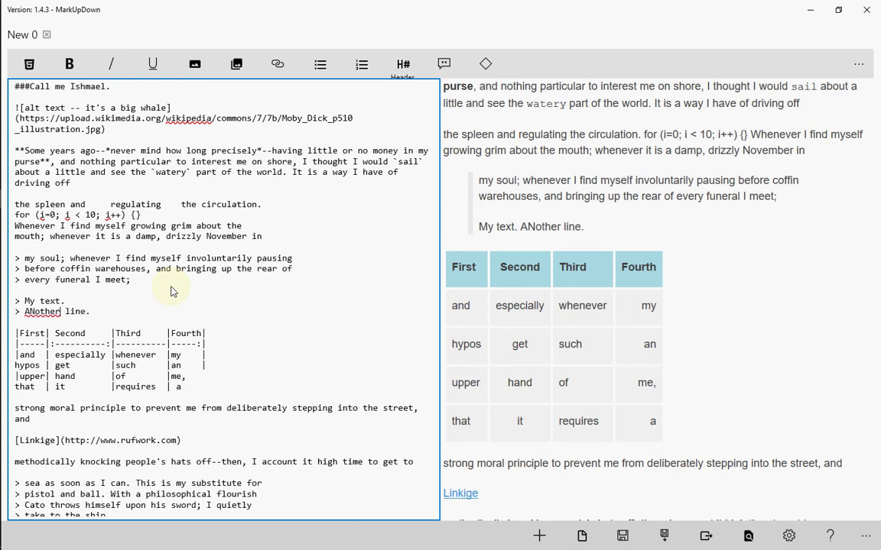
key(BackSpace)
text(n)
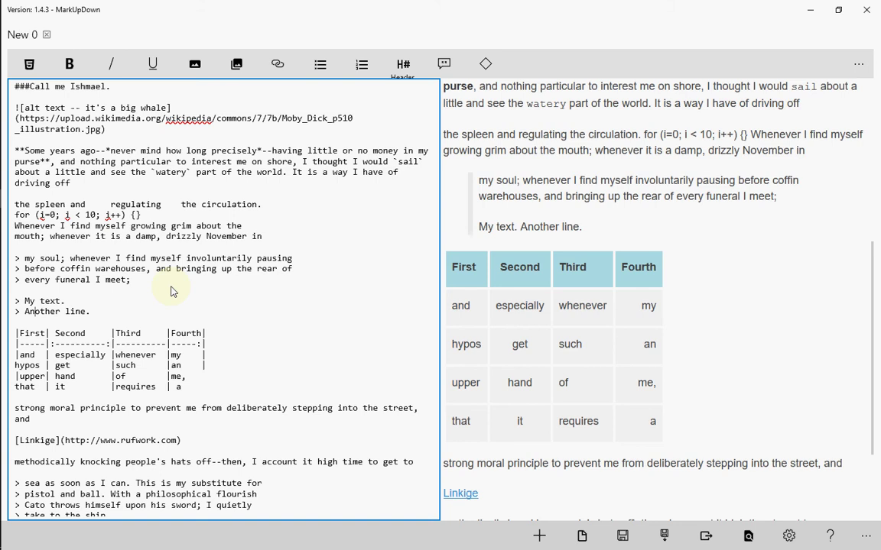
- End the blockquote, add the plain paragraph "That last one's gone." below it, and check the quote in the preview
key(End)
key(Return)
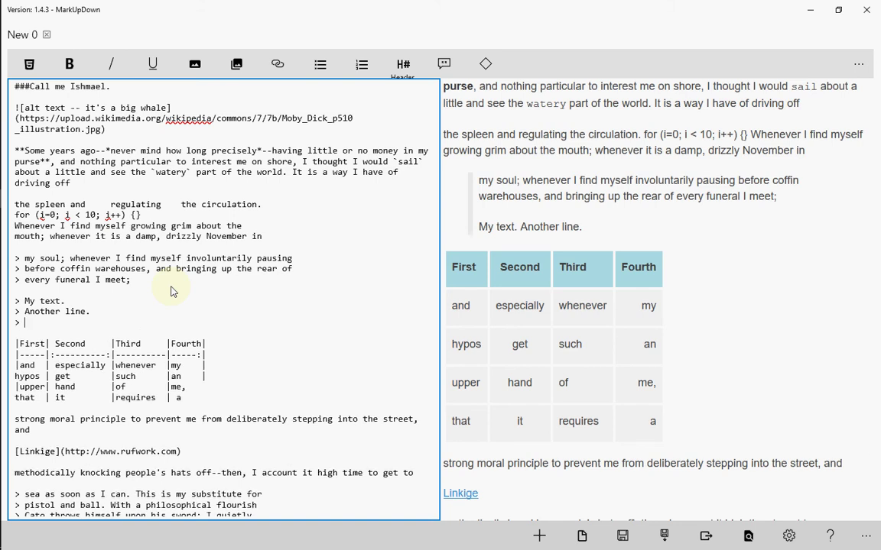
key(Return)
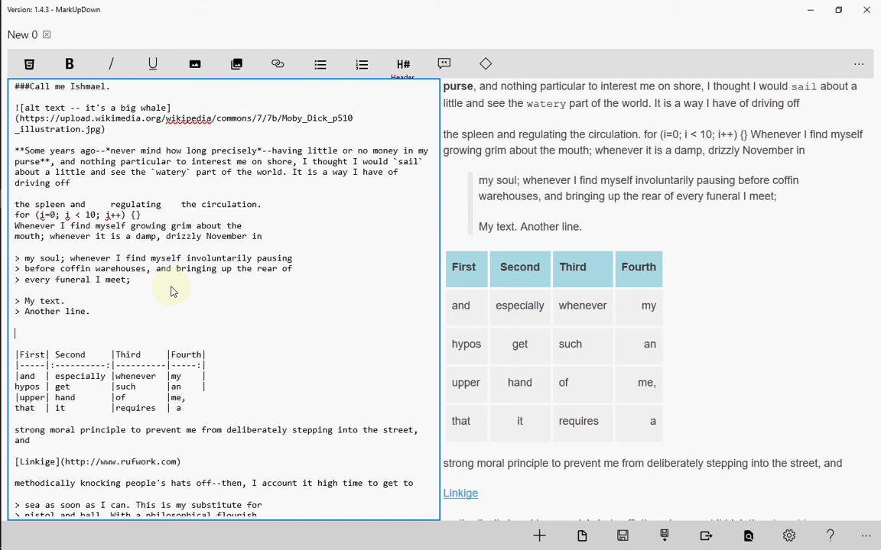
text(That last )
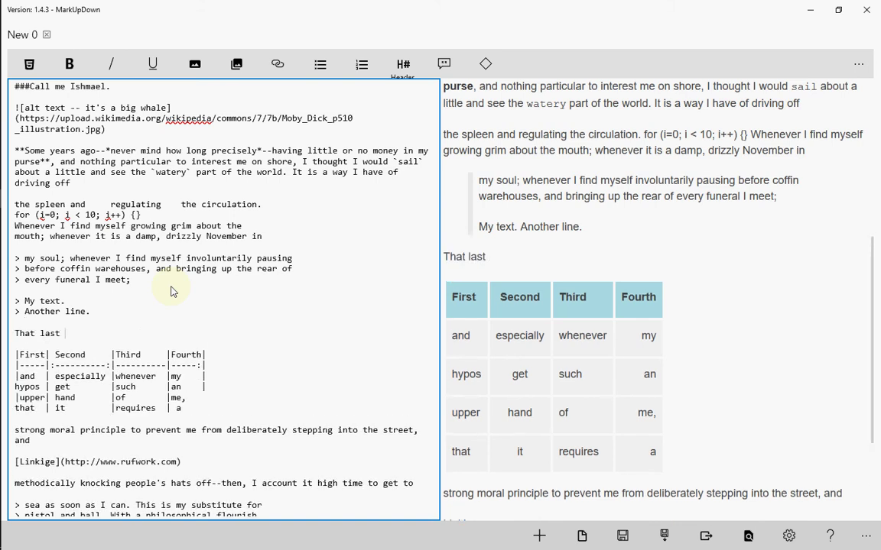
text(one's gone.)
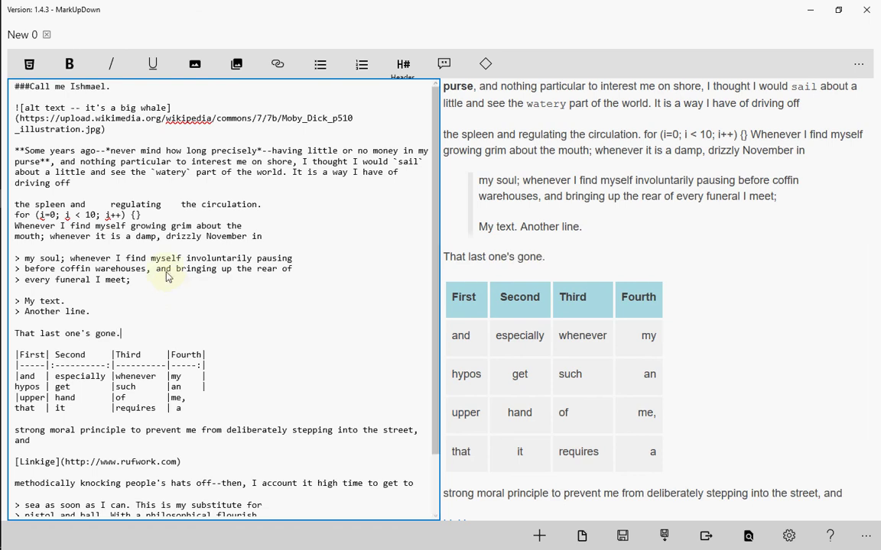
drag(612, 230, 461, 190)
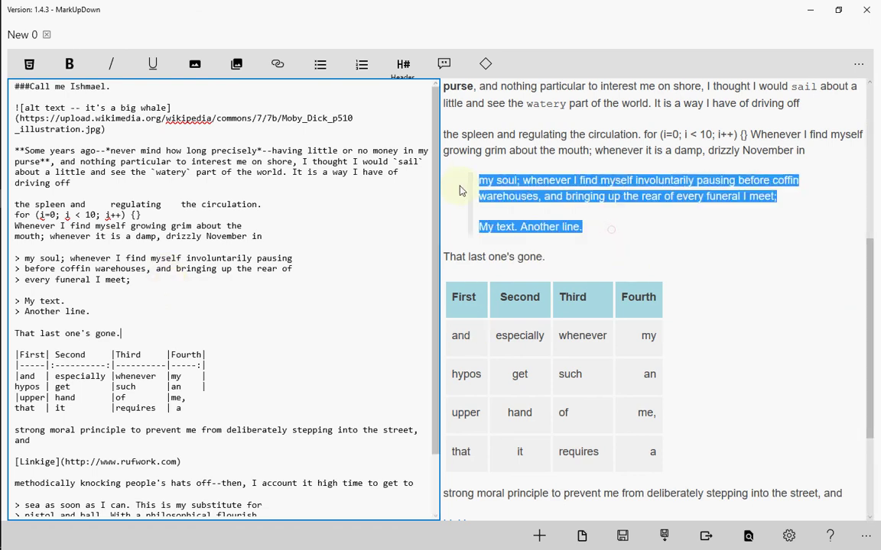
- Format the line "That last one's gone." as a blockquote and check the extended quote in the preview
click(446, 65)
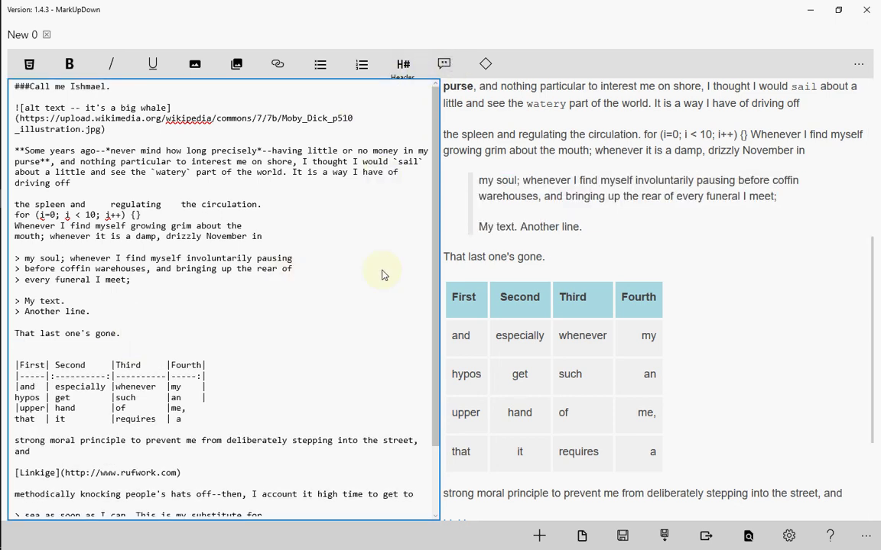
key(shift+Up)
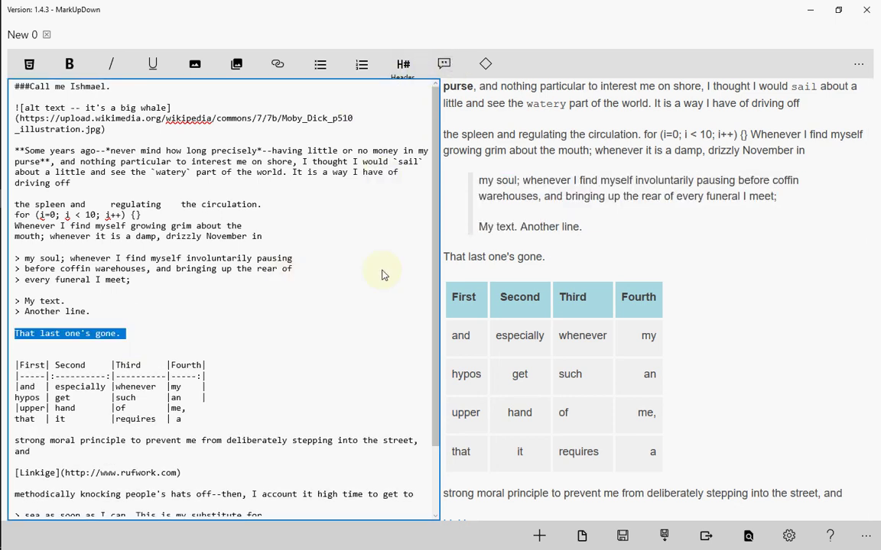
click(430, 69)
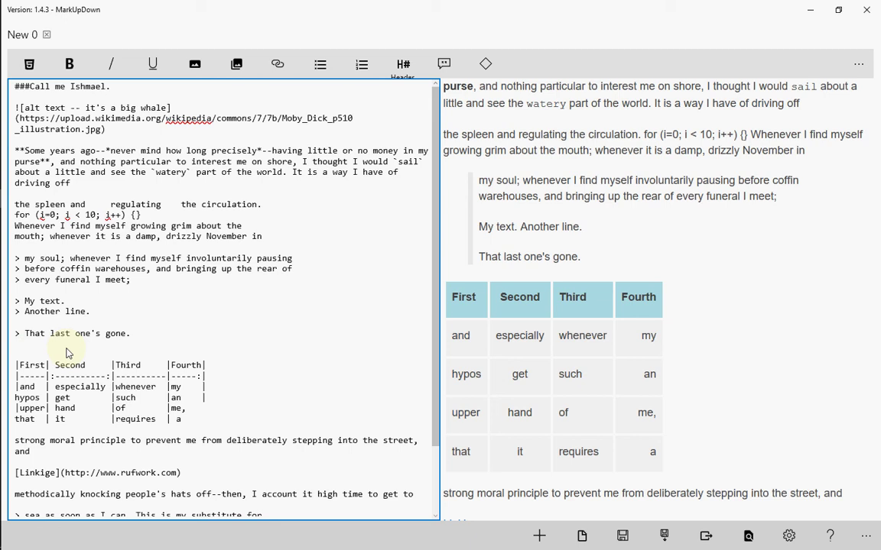
drag(583, 259, 468, 185)
click(373, 251)
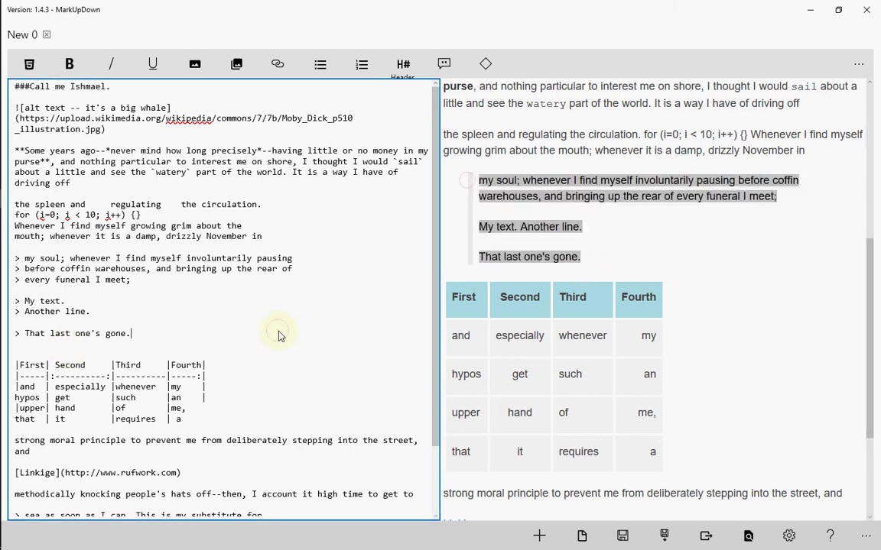
scroll(289, 329, down, 2)
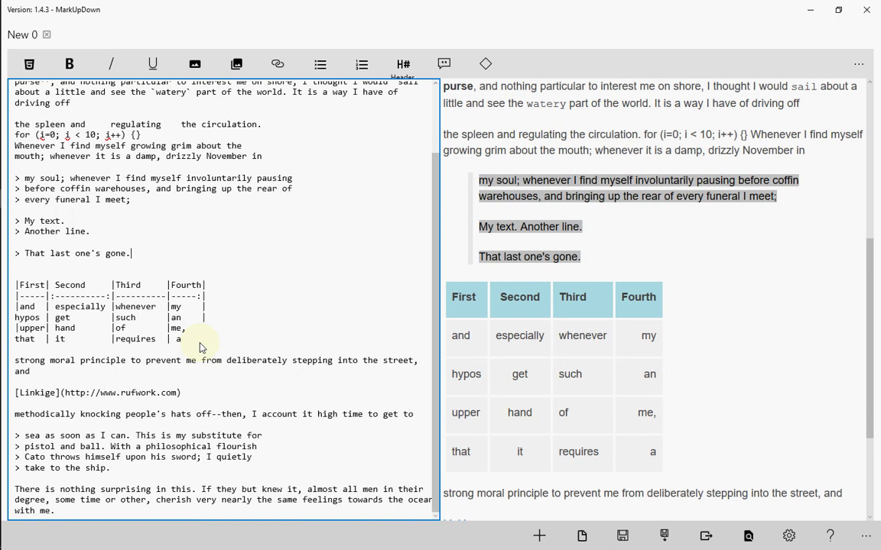
- Compare the four-column table's Markdown source and its header row with the rendered table in the preview
drag(183, 339, 3, 288)
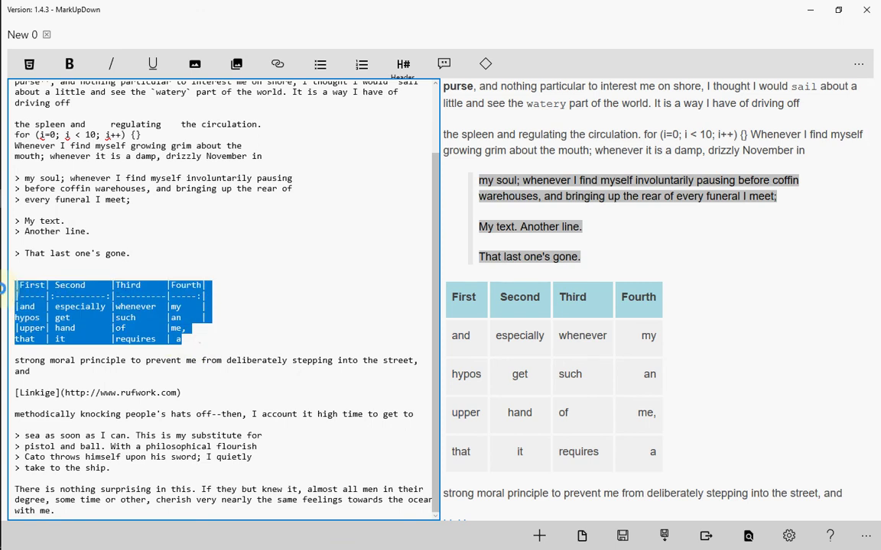
click(273, 311)
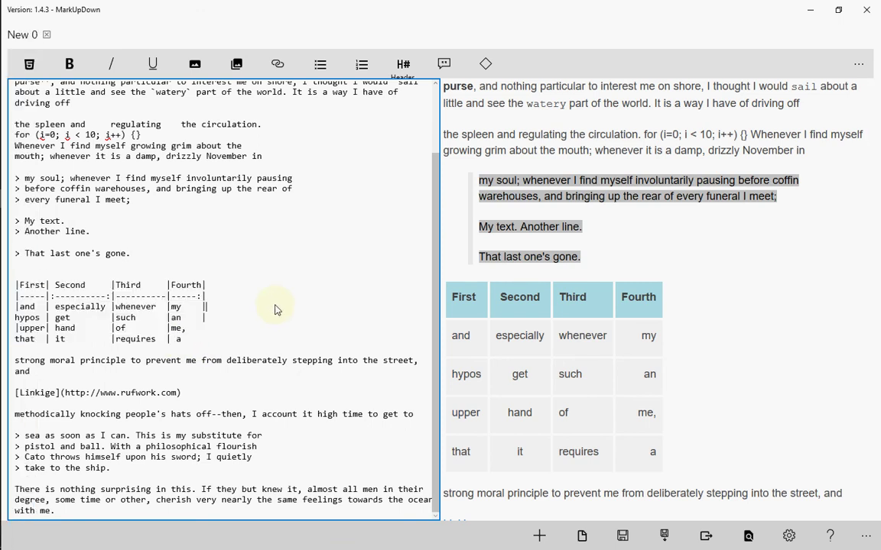
text(|)
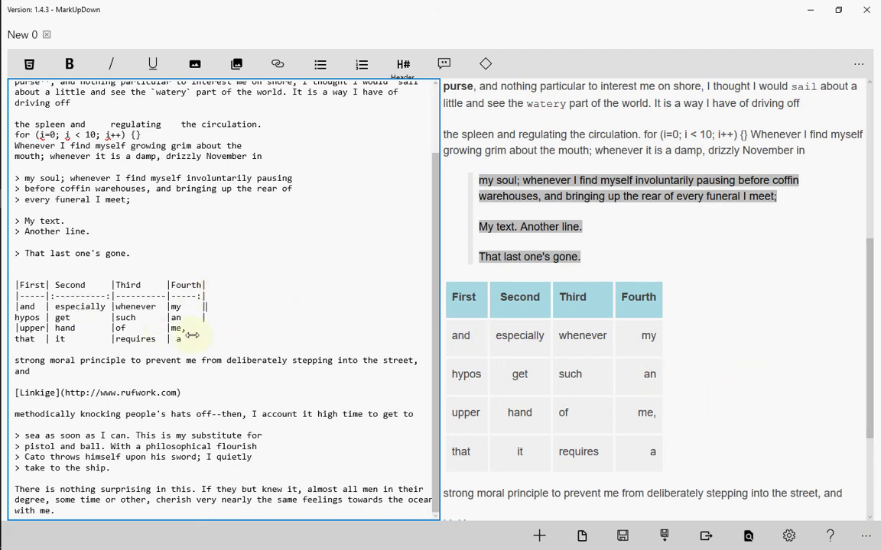
drag(193, 342, 9, 279)
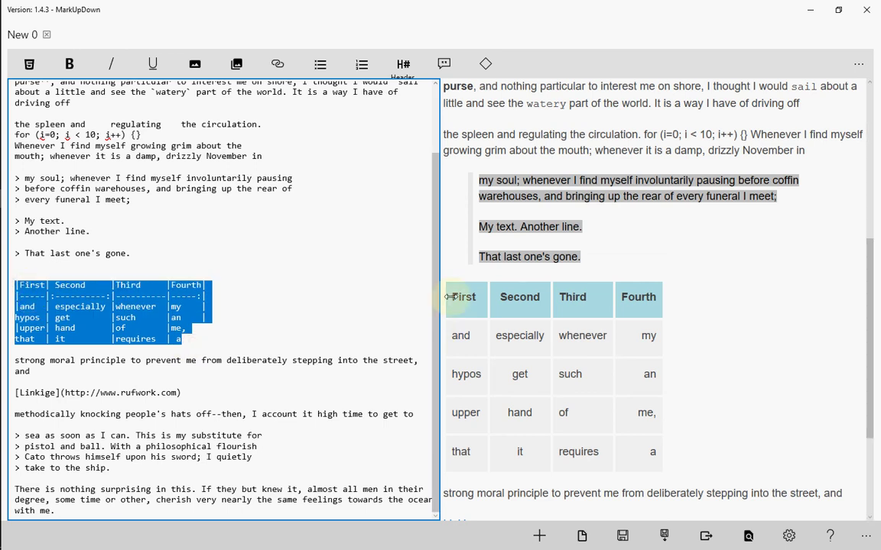
drag(451, 297, 629, 455)
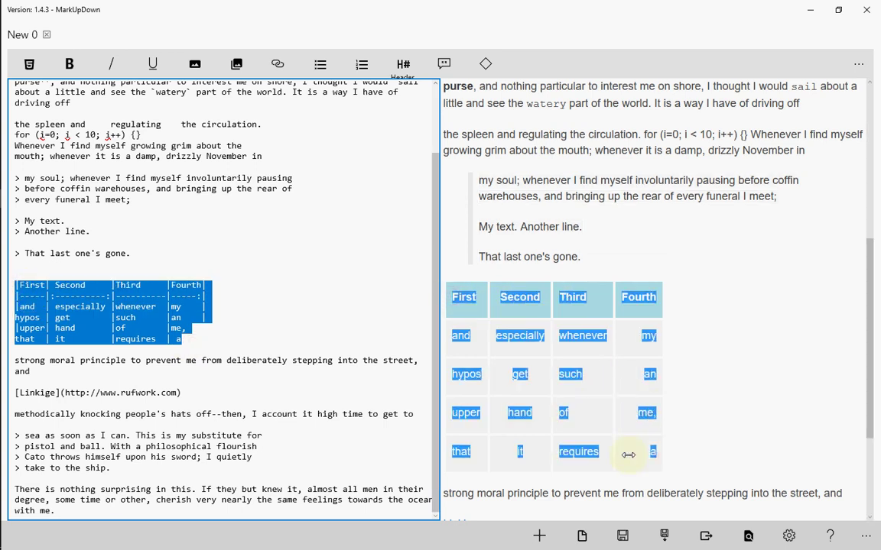
click(231, 280)
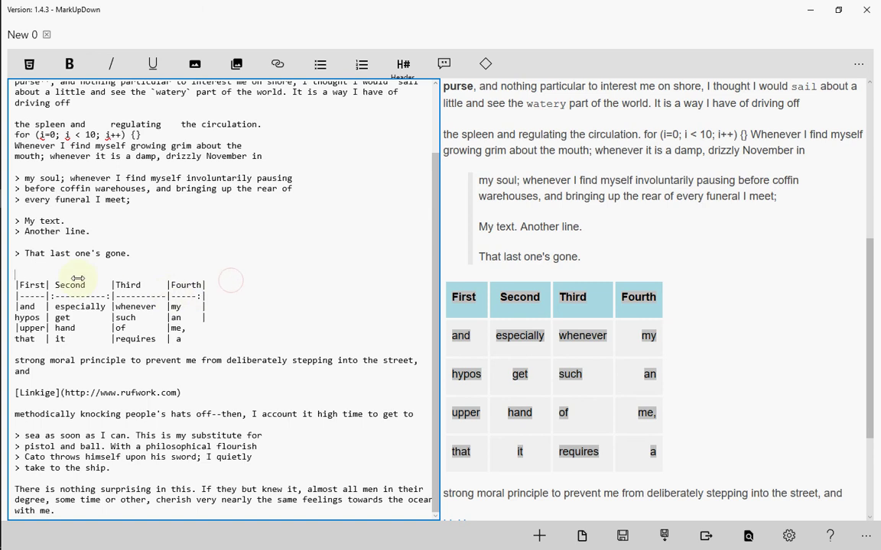
drag(218, 285, 16, 287)
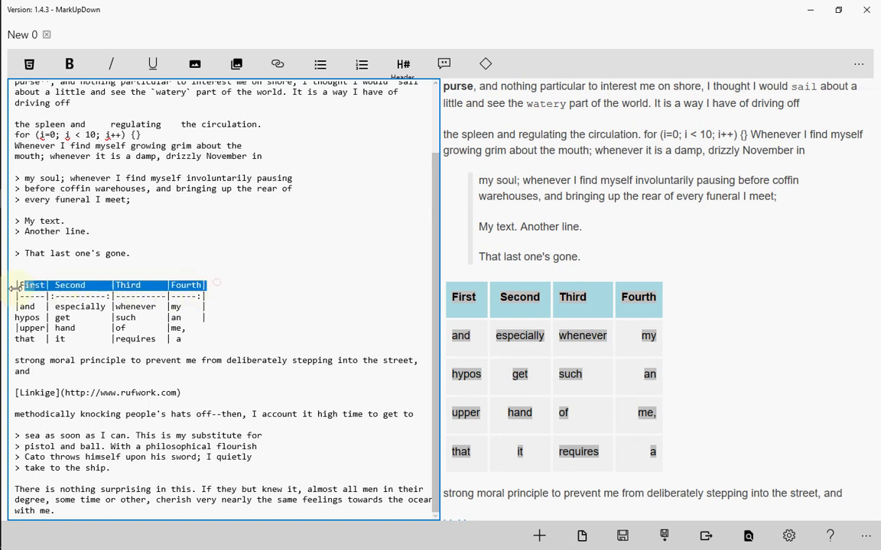
click(615, 386)
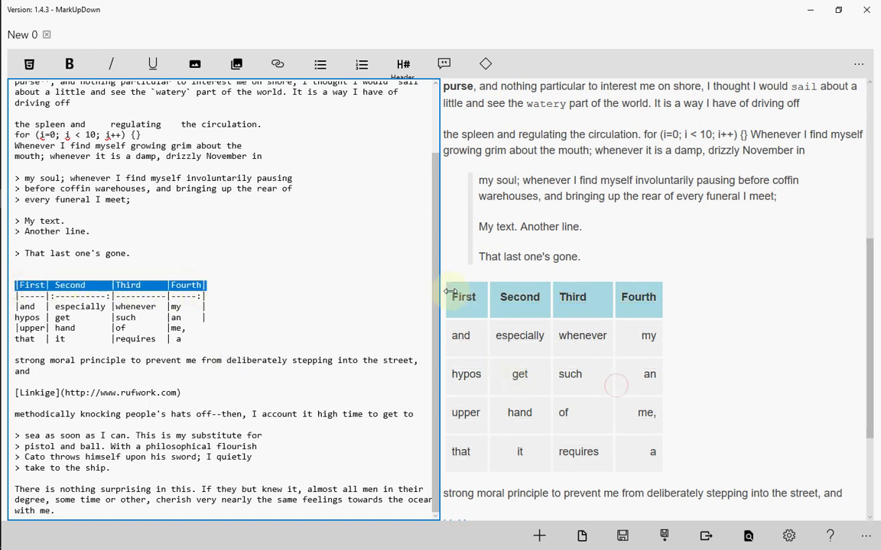
drag(450, 293, 640, 299)
click(100, 295)
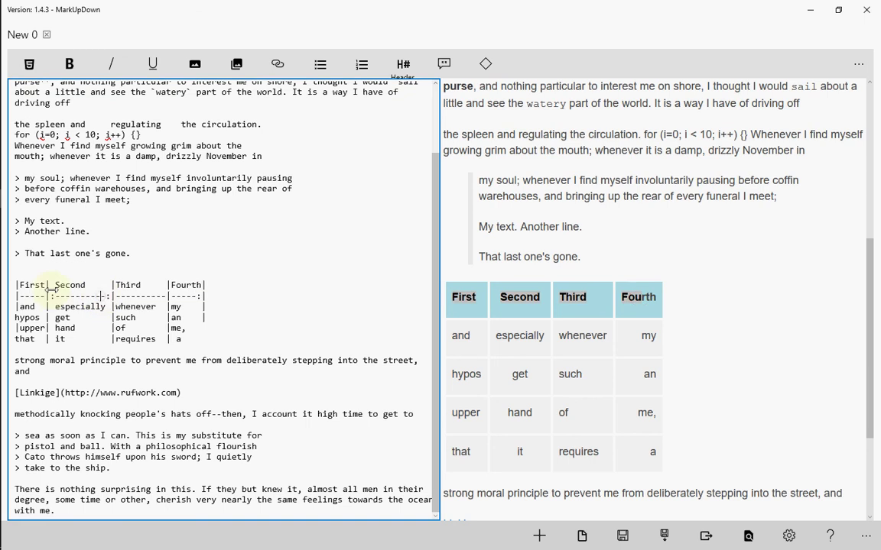
- Examine the alignment colons in the table's separator row against the second and fourth columns in the preview
drag(202, 295, 31, 297)
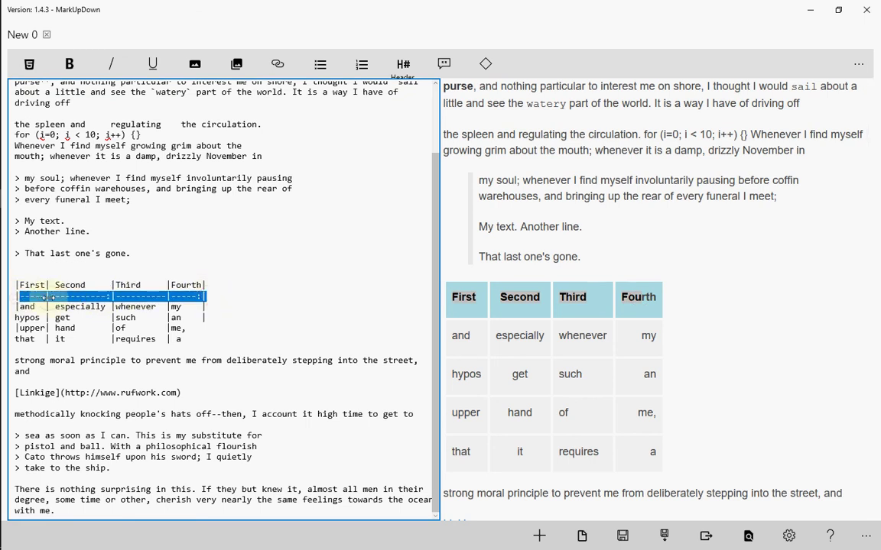
click(92, 305)
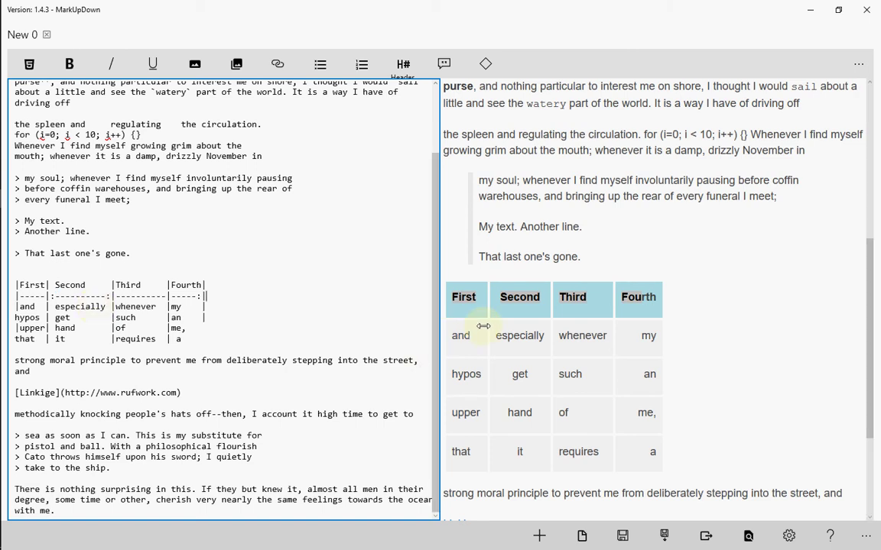
triple_click(29, 296)
click(29, 296)
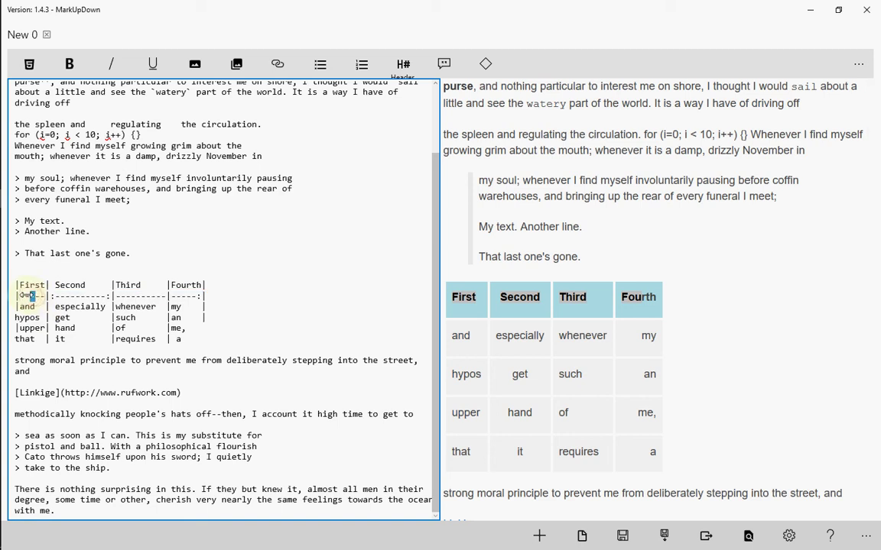
drag(30, 297, 36, 297)
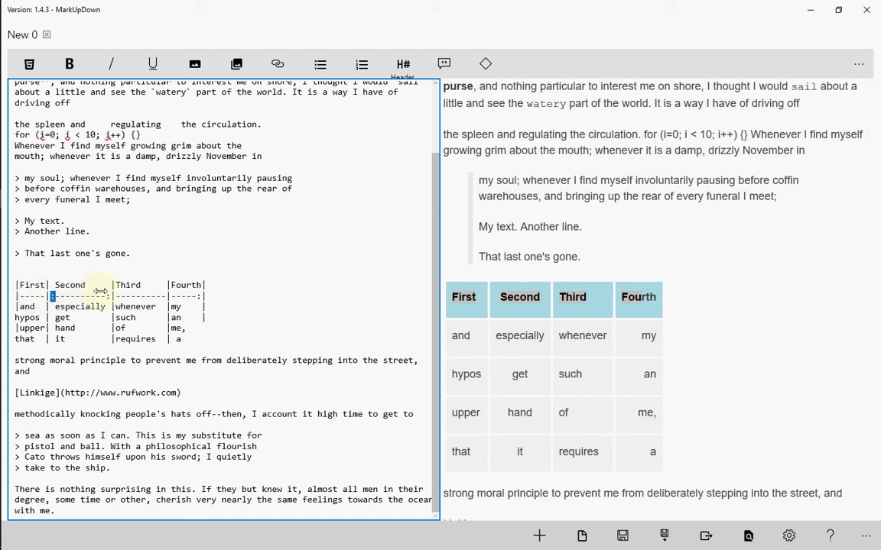
drag(105, 297, 111, 296)
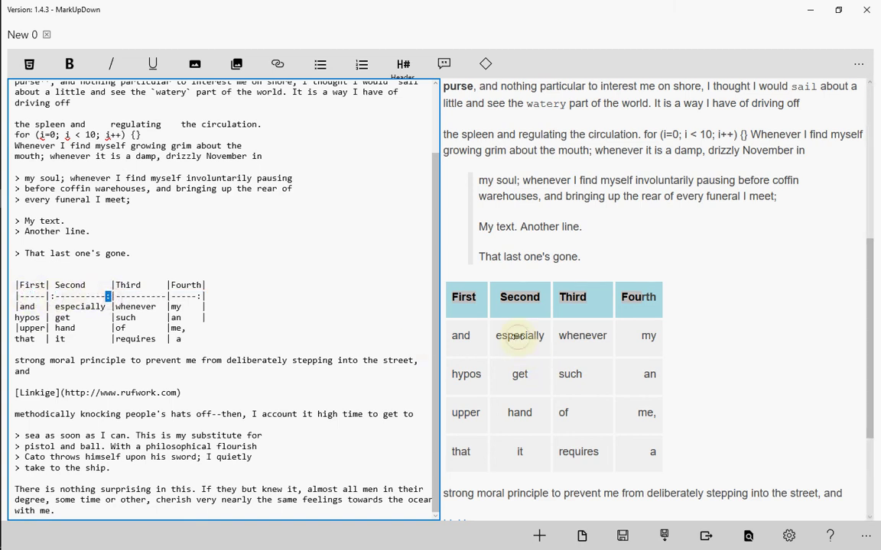
double_click(520, 335)
double_click(519, 375)
double_click(518, 413)
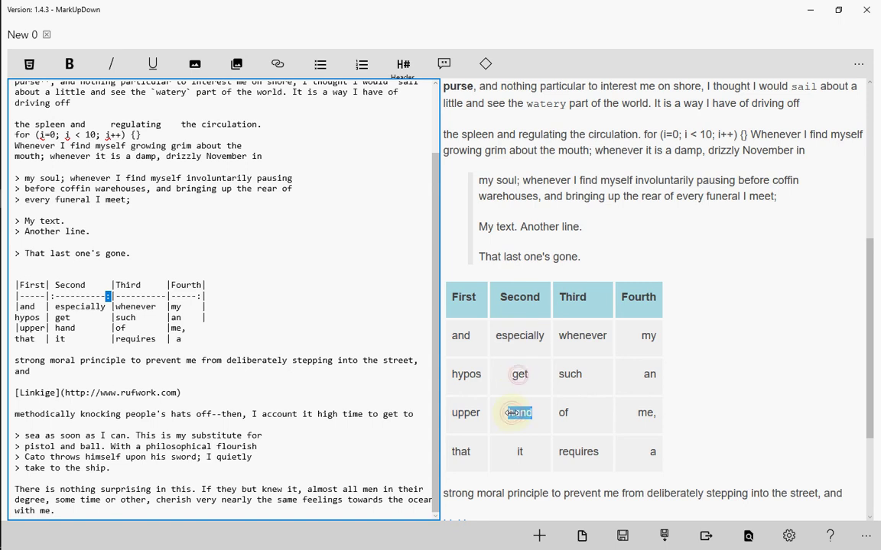
drag(191, 295, 204, 298)
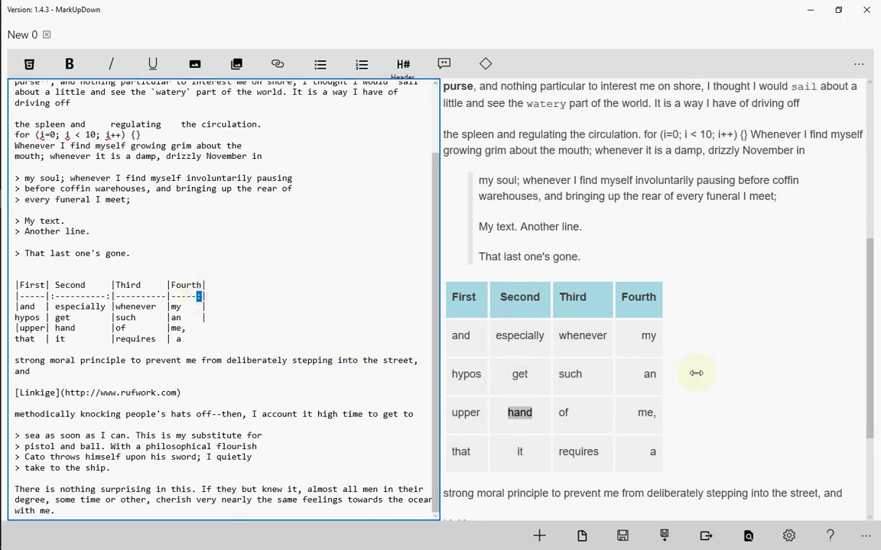
double_click(648, 338)
double_click(648, 373)
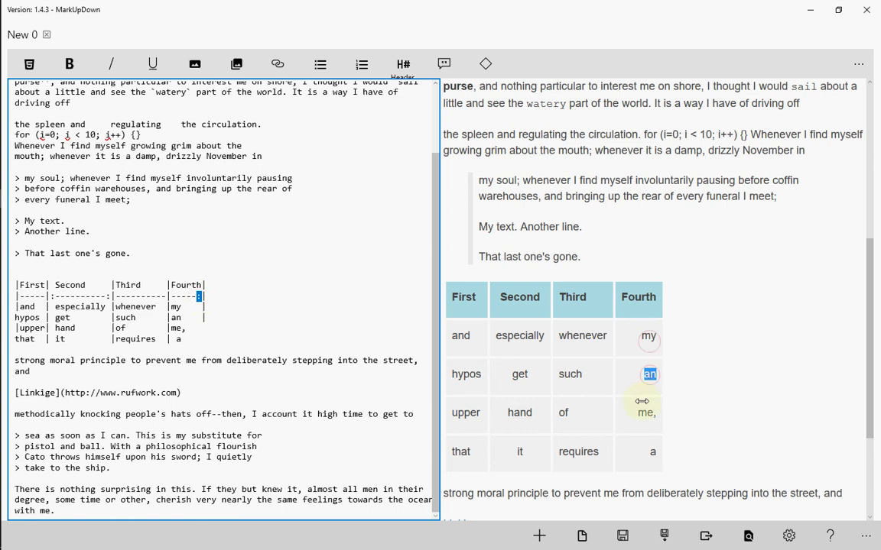
double_click(646, 413)
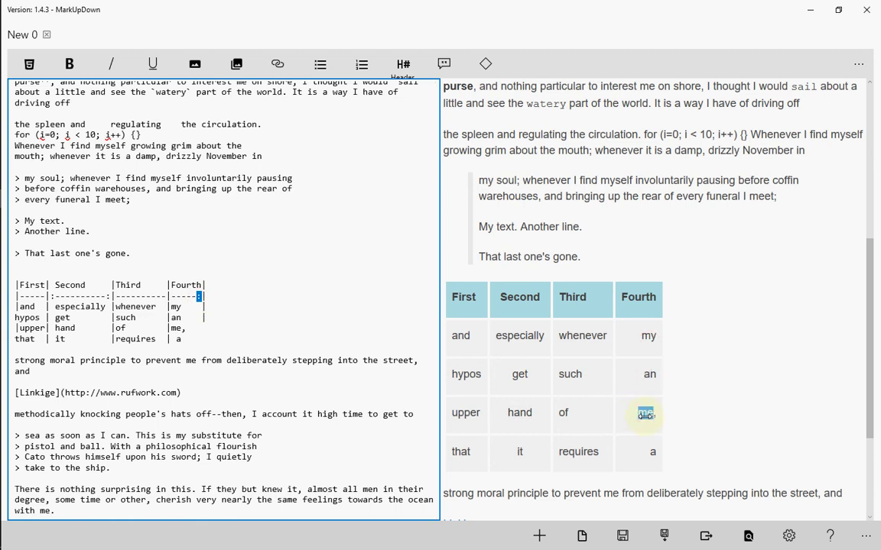
double_click(651, 451)
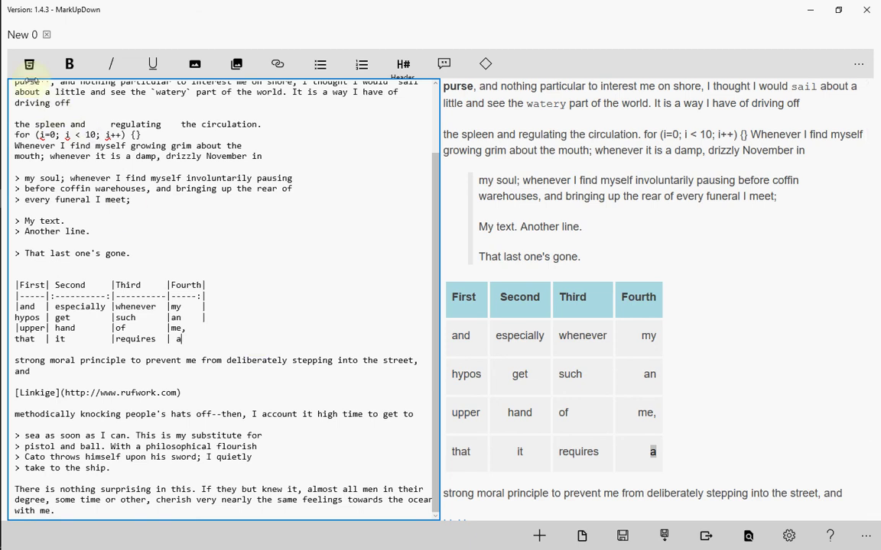
- Copy the document as HTML and paste the code into a new document
click(26, 65)
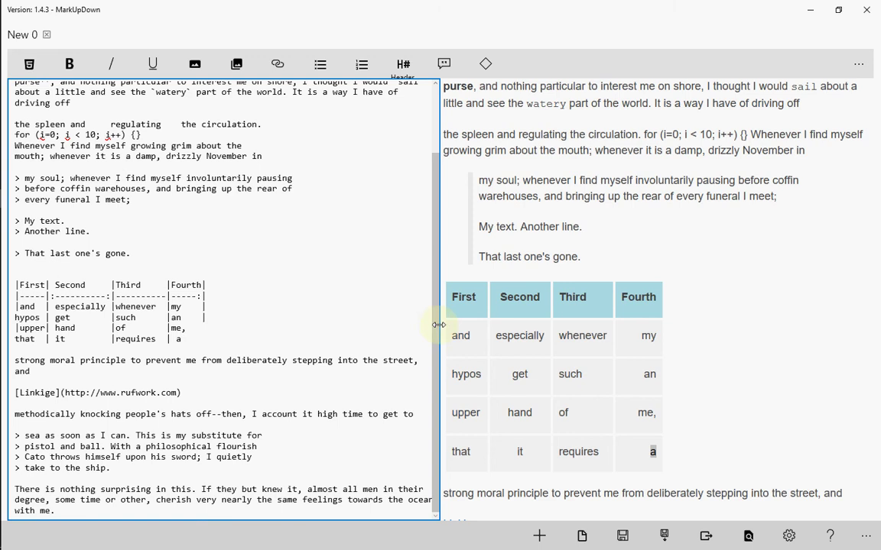
click(539, 536)
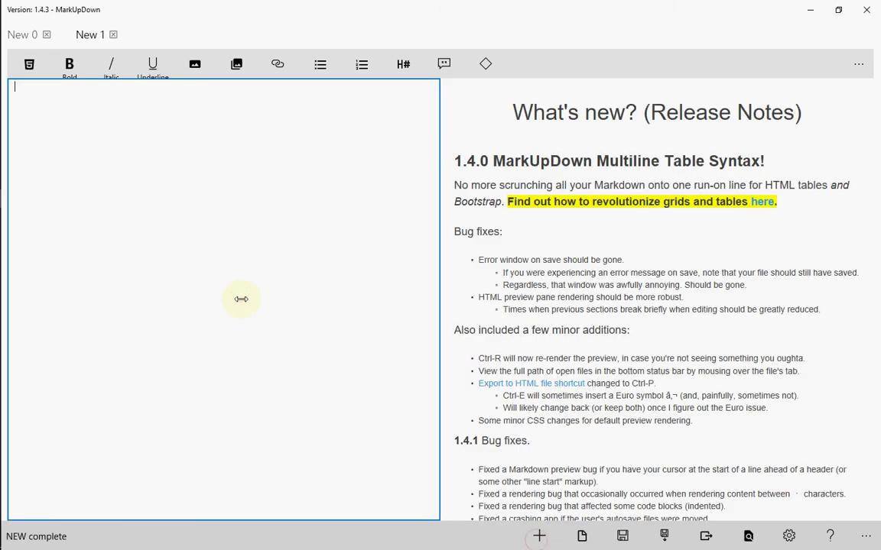
key(ctrl+v)
- Examine the text-align styles in the pasted table HTML, and return to the New 0 document
scroll(240, 299, up, 10)
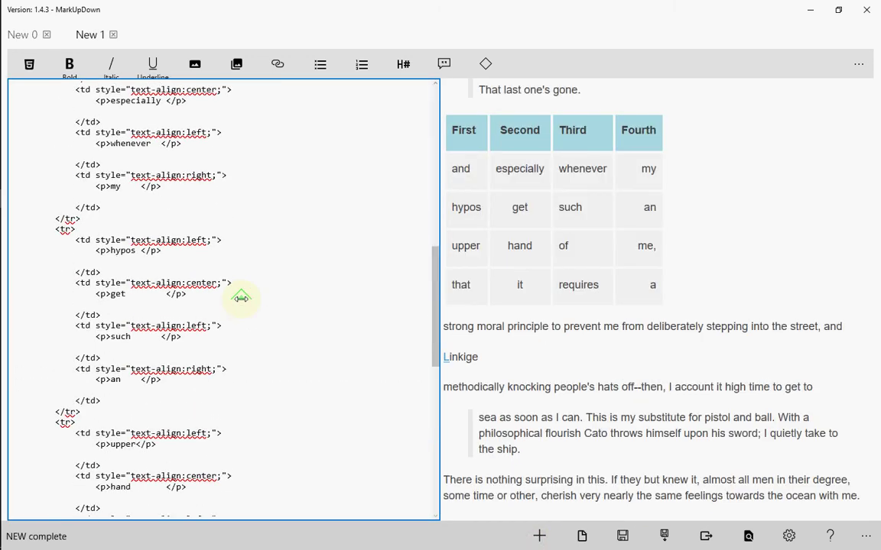
scroll(241, 299, up, 10)
scroll(241, 302, down, 5)
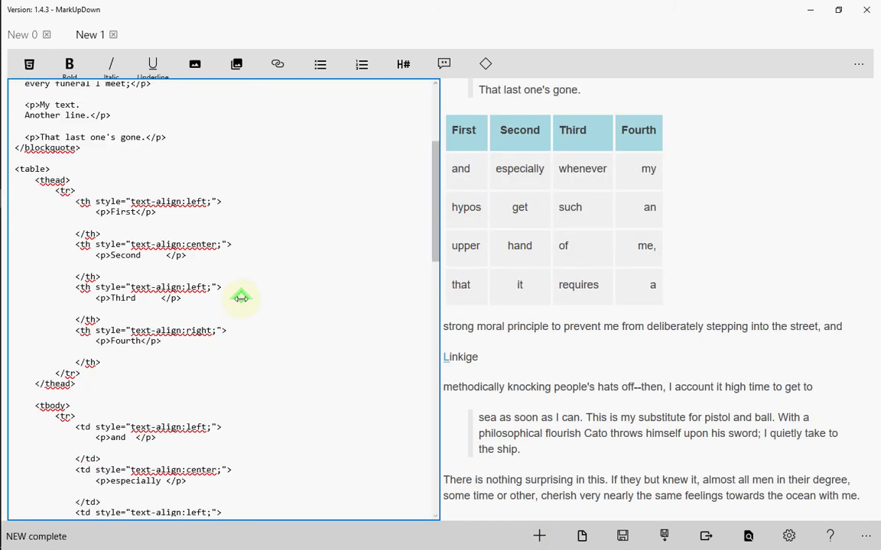
double_click(195, 201)
scroll(221, 264, down, 10)
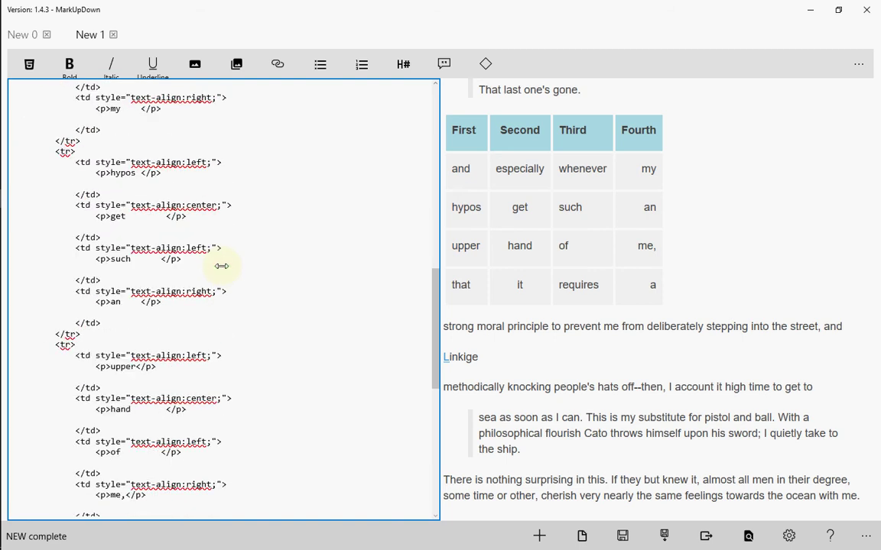
click(26, 38)
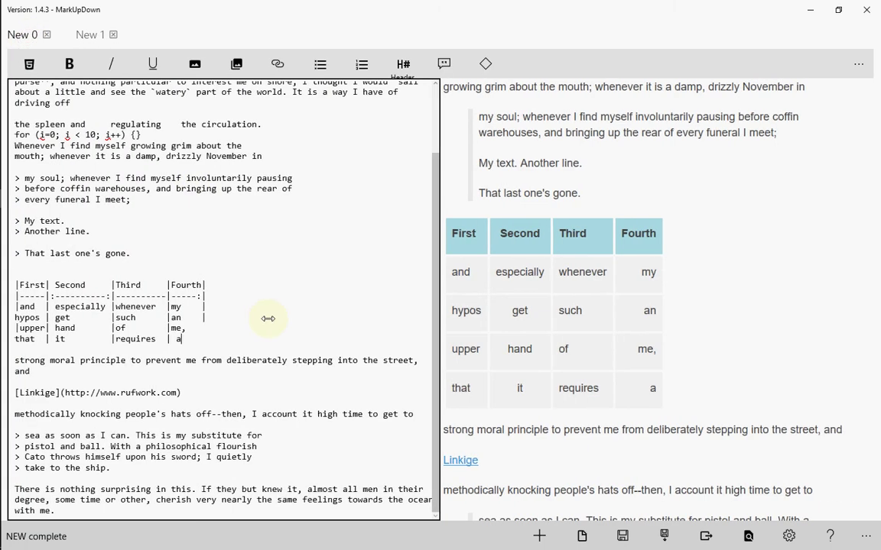
click(215, 374)
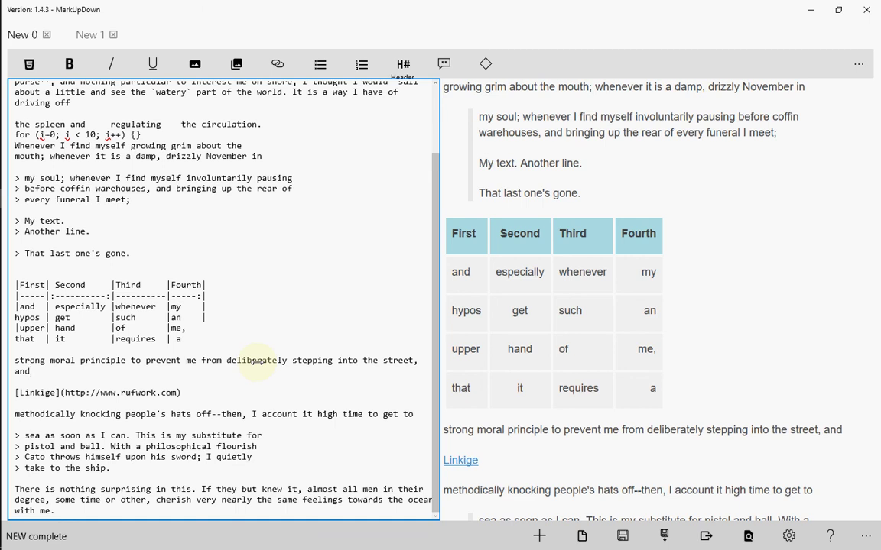
- Reduce the MarkUpDown window and switch to the Edge browser's "macOS 10.12.2 Removes Battery Time Remaining Estimate" article
key(super+Down)
key(super+Right)
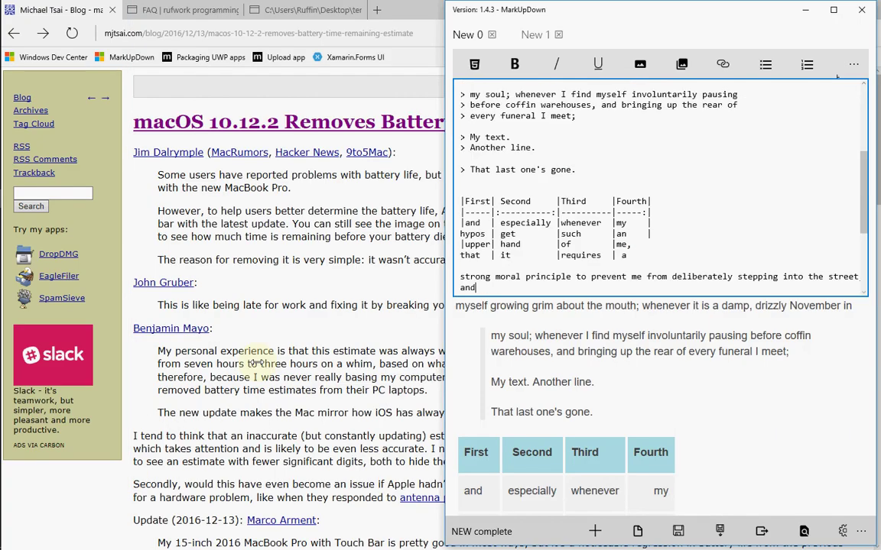
click(332, 294)
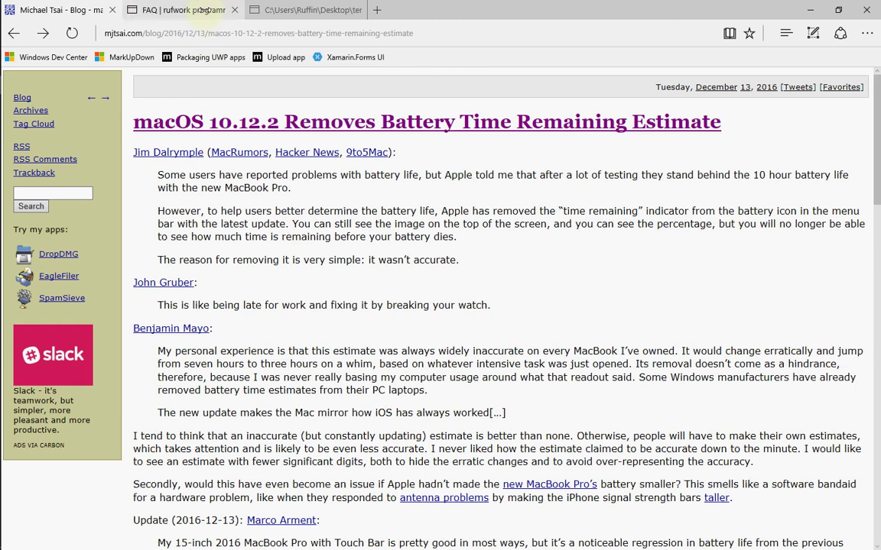
click(149, 10)
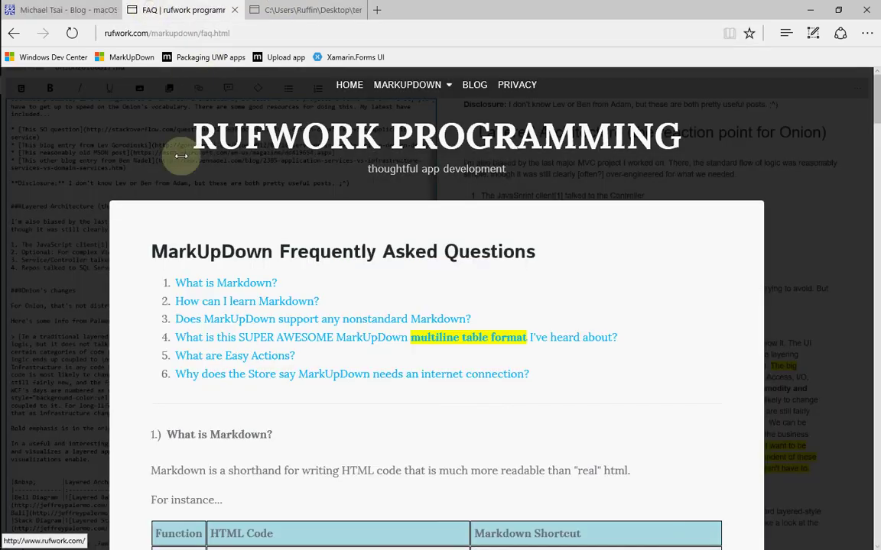
click(33, 9)
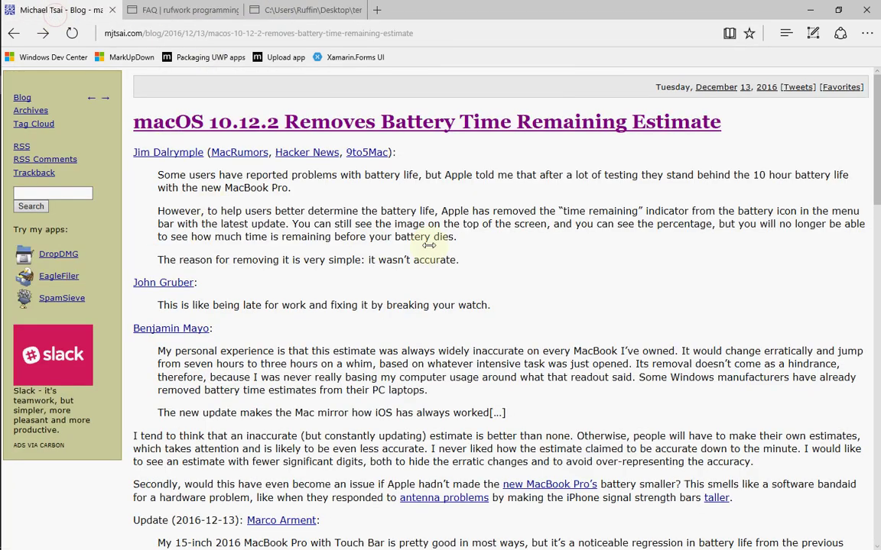
- Copy the linked attribution and its quote "This is like being late for work and fixing it by breaking your watch."
drag(502, 305, 113, 281)
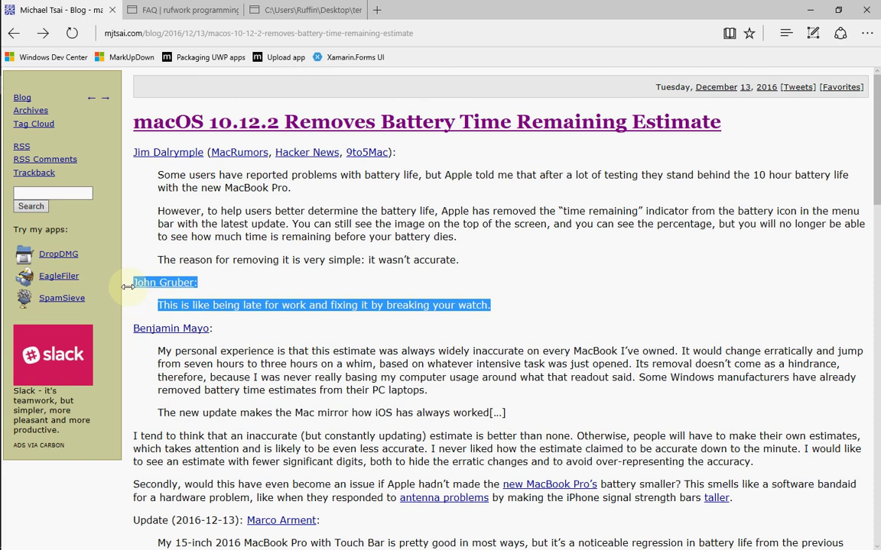
right_click(314, 307)
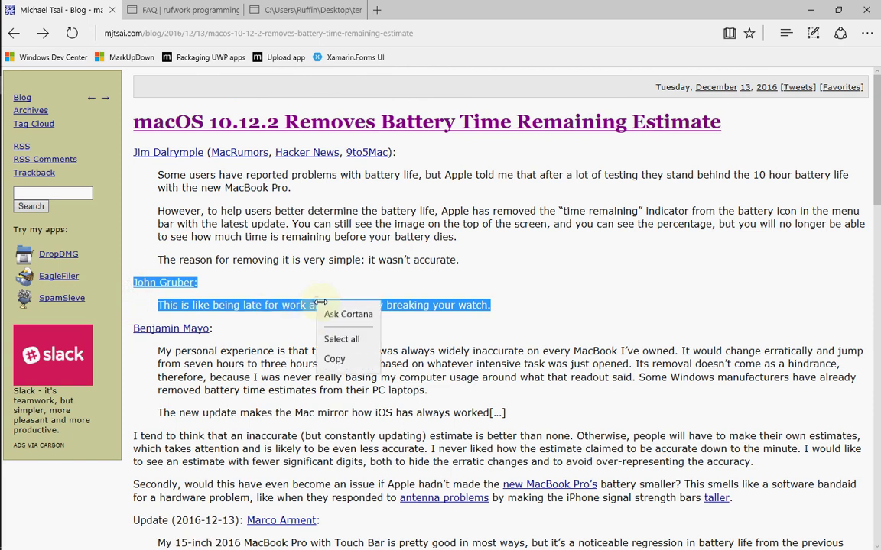
click(354, 358)
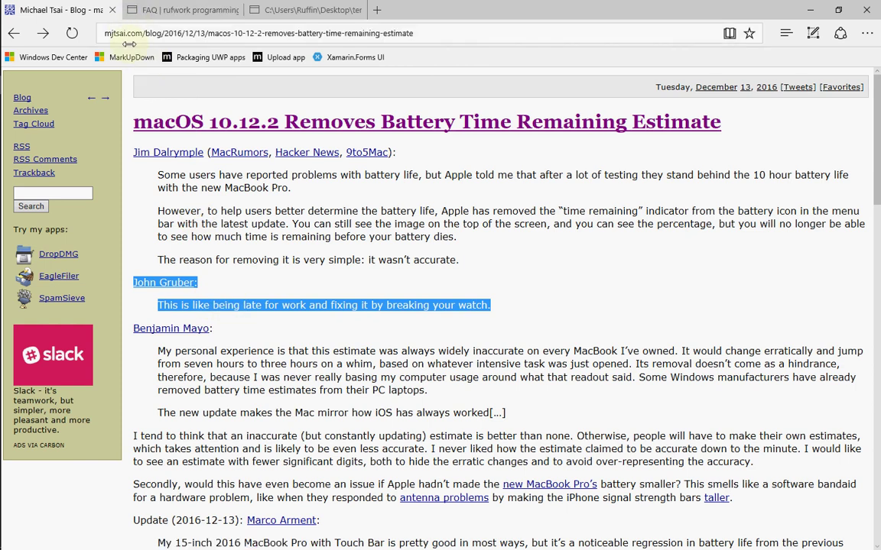
- Switch back to MarkUpDown, maximize its window and create a new blank document
key(alt+Tab)
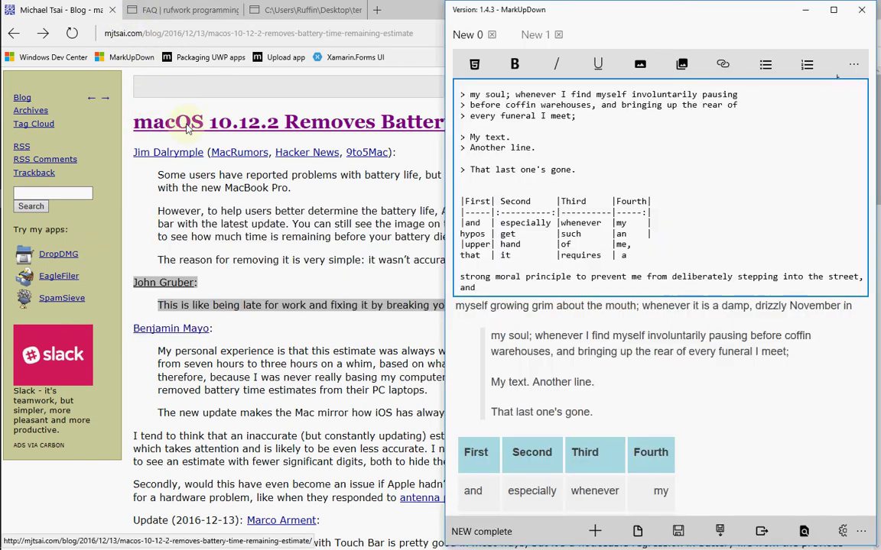
key(super+Up)
key(ctrl+n)
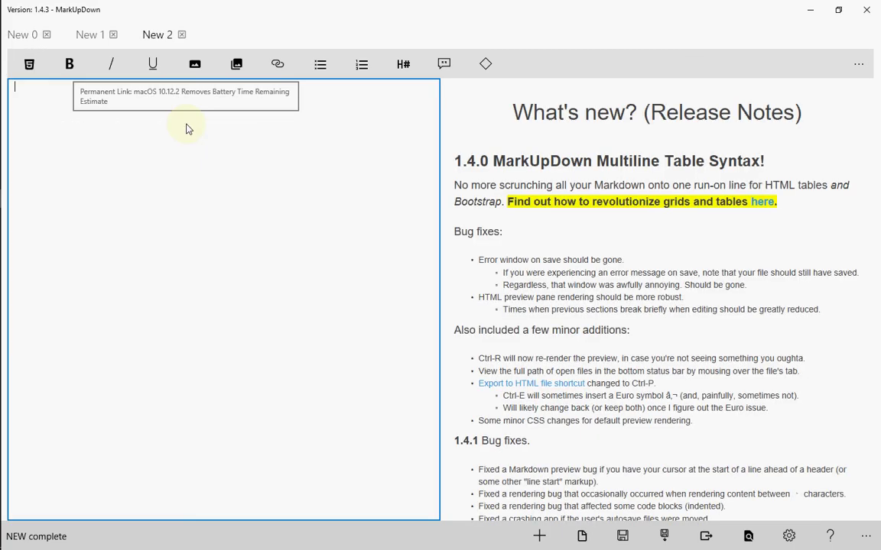
- Paste the copied quote into the new document as a blockquote with its source link, and check the attribution line in the preview
click(183, 166)
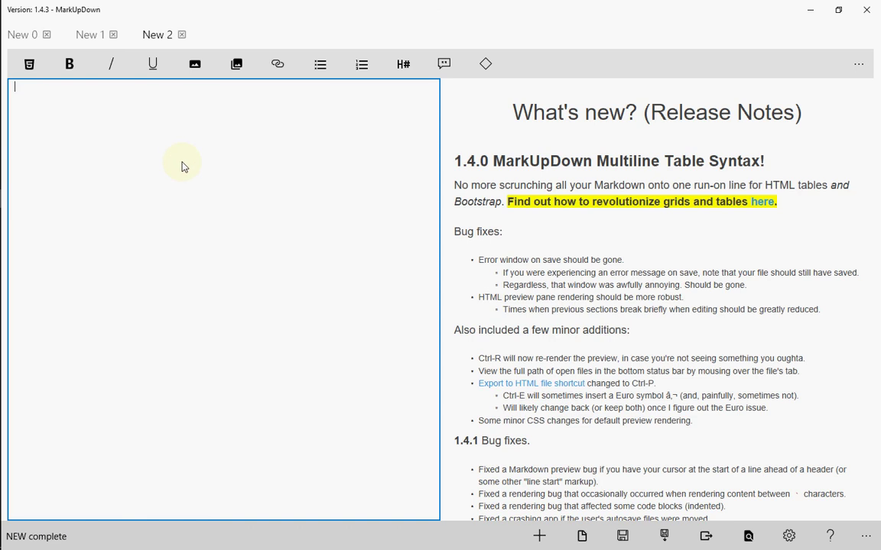
key(ctrl+v)
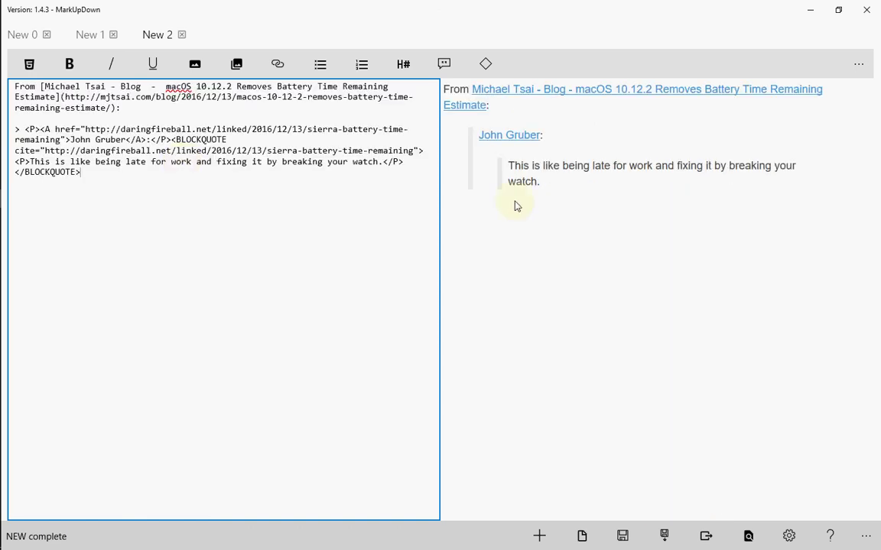
drag(548, 181, 446, 89)
click(500, 108)
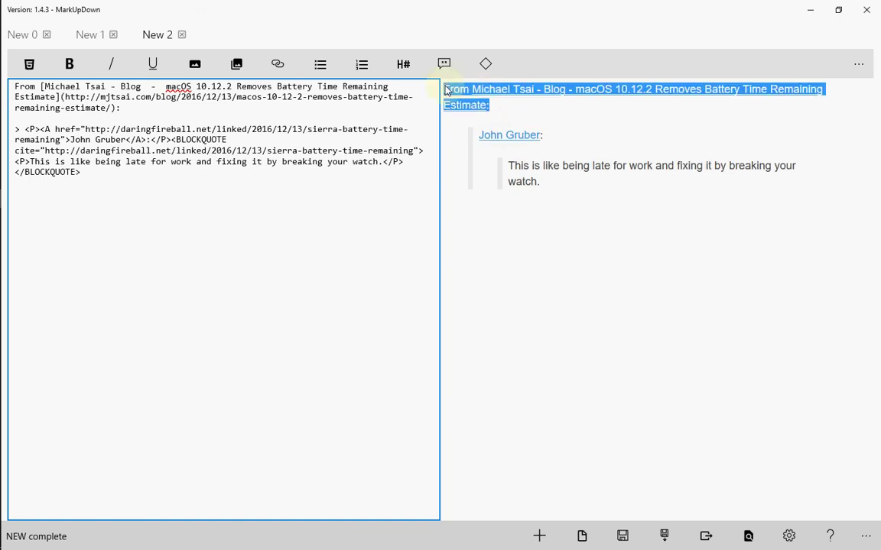
click(502, 107)
drag(502, 107, 472, 90)
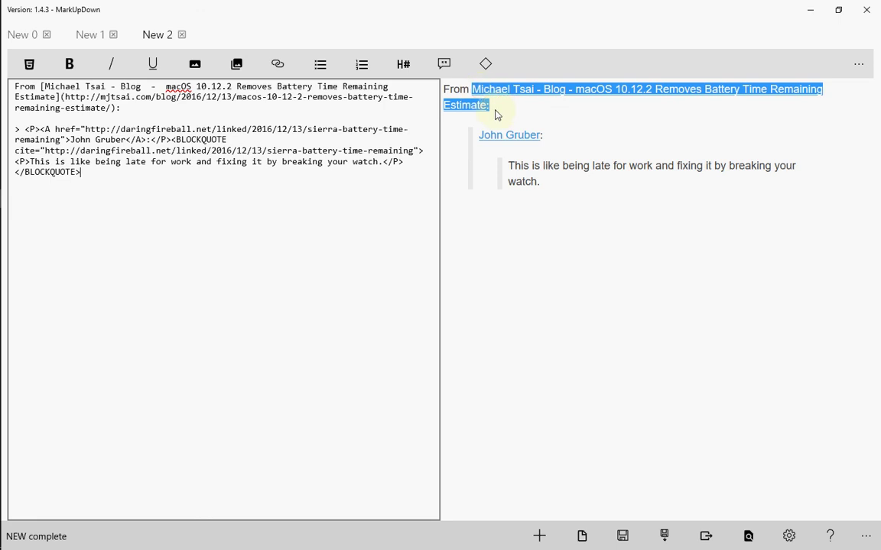
- Compare the nested quote in the preview and its HTML markup with the original article in Edge, and return to MarkUpDown
click(559, 185)
drag(520, 178, 456, 150)
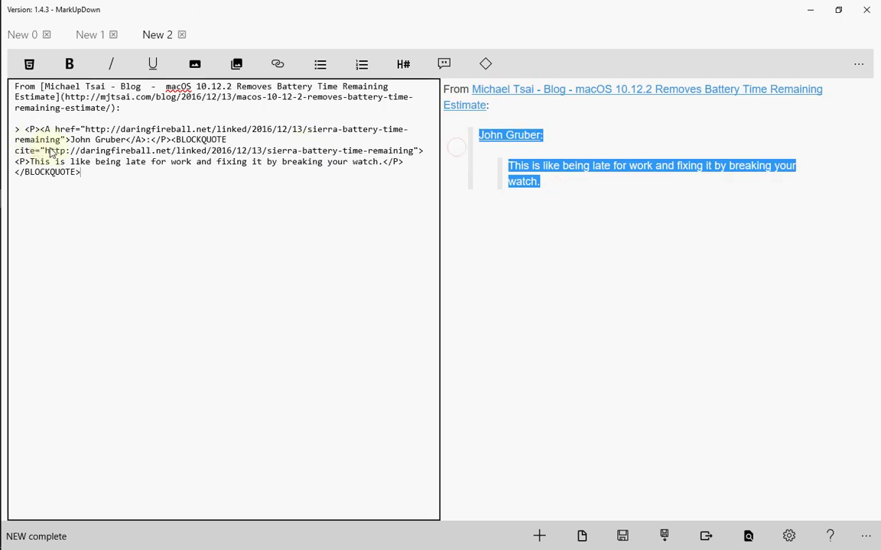
double_click(40, 173)
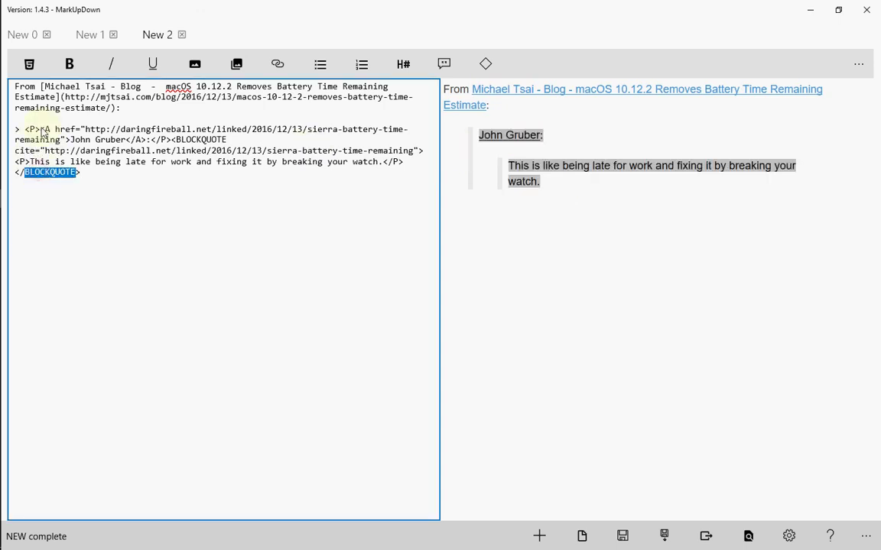
key(alt+Tab)
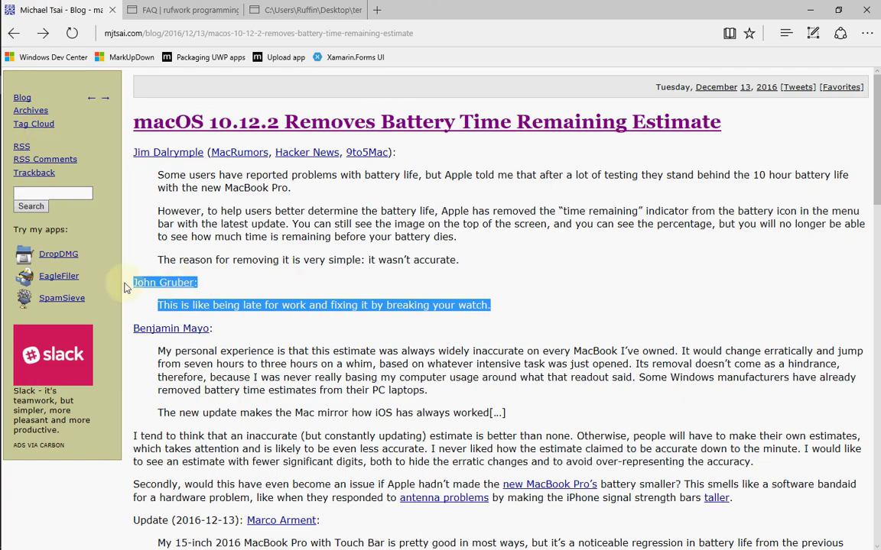
key(alt+Tab)
click(635, 286)
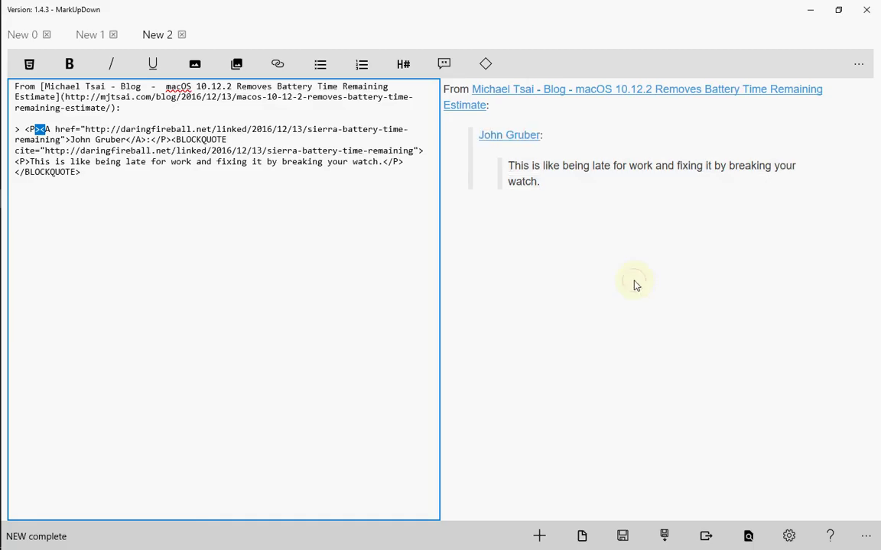
- Add the paragraph "We're still using Markdown." below the pasted quote and make the word "Markdown" bold
click(396, 225)
key(Return)
key(Return)
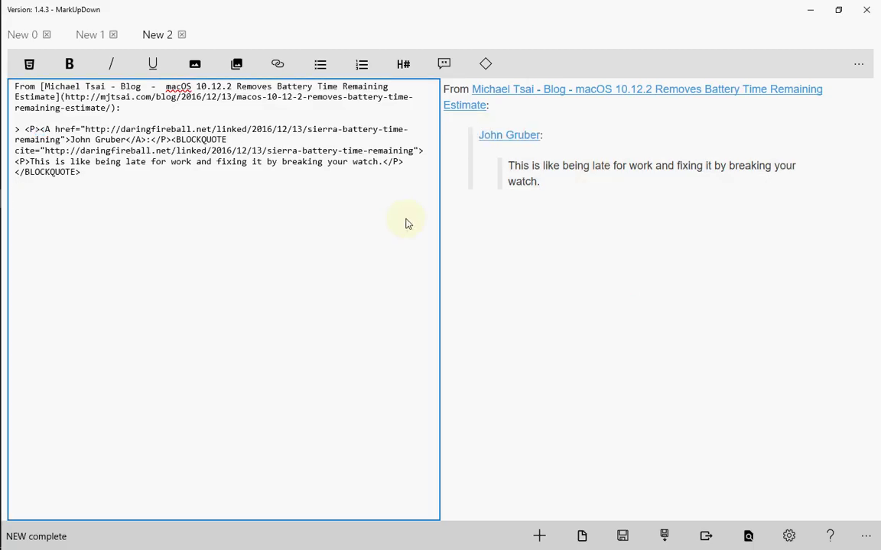
text(We're still using ma)
key(BackSpace)
key(BackSpace)
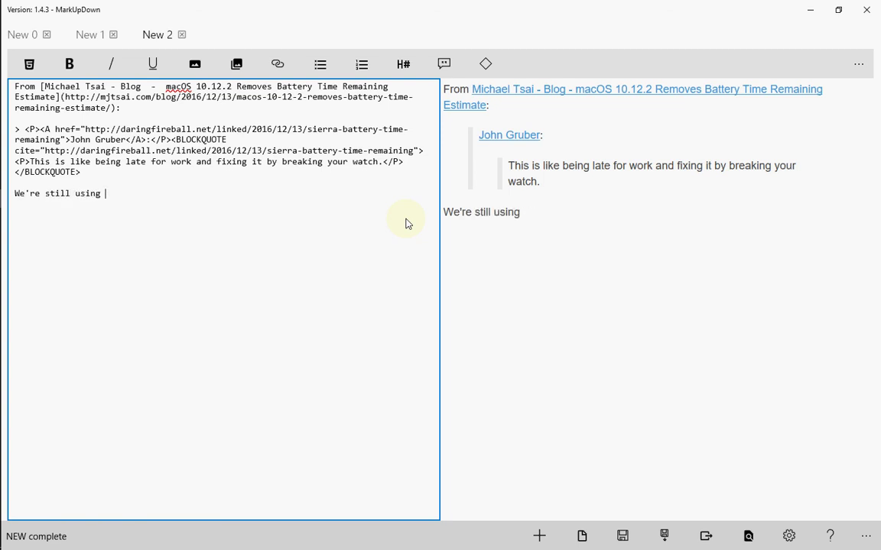
text(Markdown.)
key(Left)
key(ctrl+shift+Left)
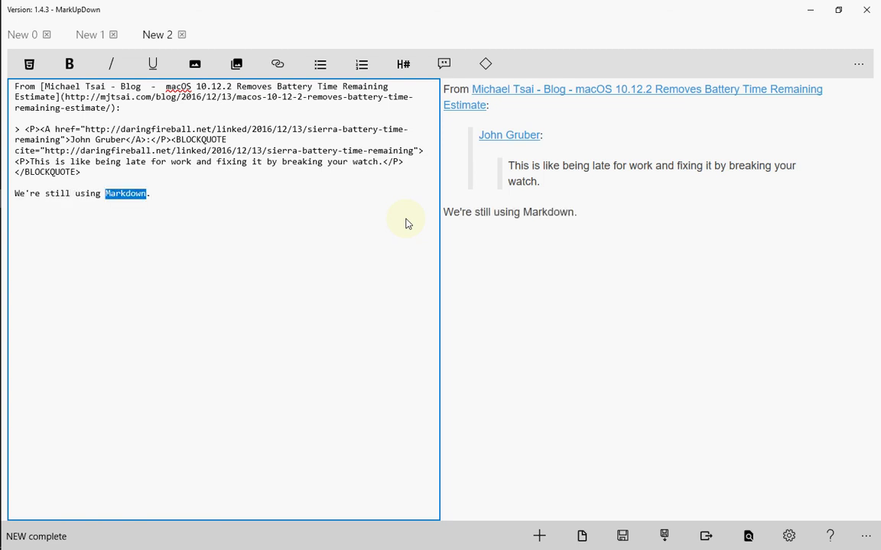
key(ctrl+b)
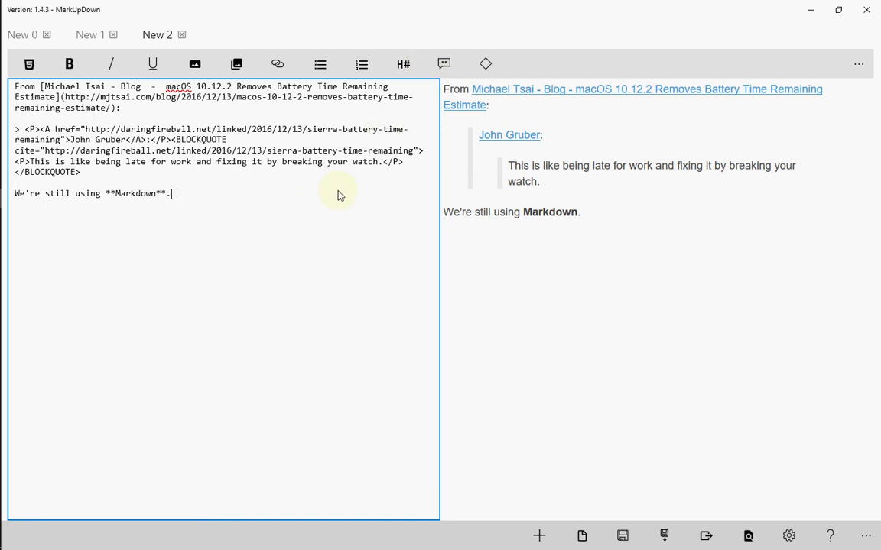
- Paste the copied quote below as plain text, as a Markdown blockquote, as HTML, and as an HTML blockquote with its source link
key(ctrl+v)
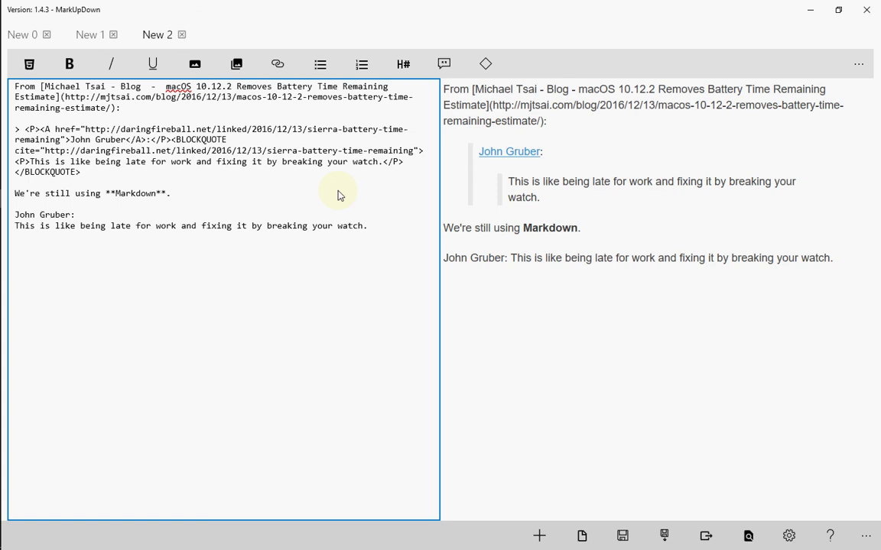
key(Return)
text(> John Gruber: > This is like being late for work and fixing it by breaking your watch.)
key(Return)
key(Return)
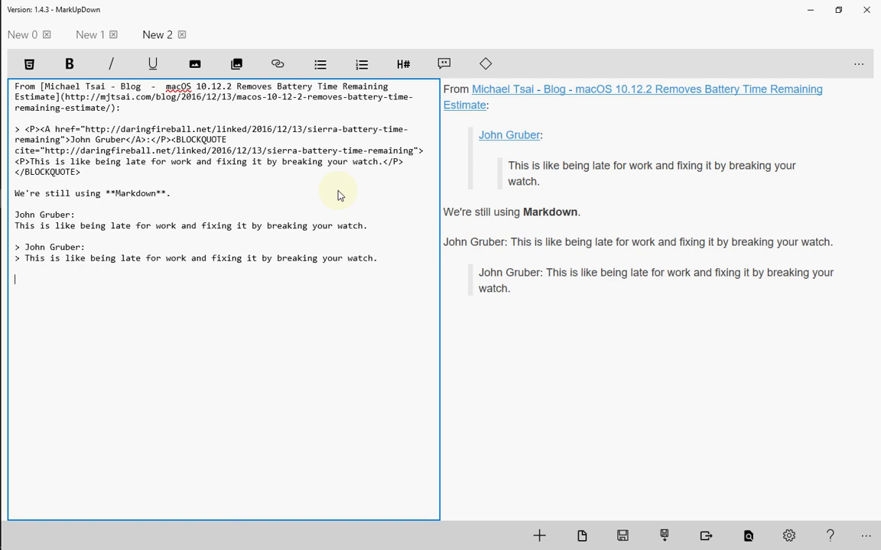
text(<P><A href="http://daringfireball.net/linked/2016/12/13/sierra-battery-time-remaining">John Gruber</A>:</P><BLOCKQUOTE cite="http://daringfireball.net/linked/2016/12/13/sierra-battery-time-remaining"> <P>This is like being late for work and fixing it by breaking your watch.</P> </BLOCKQUOTE>)
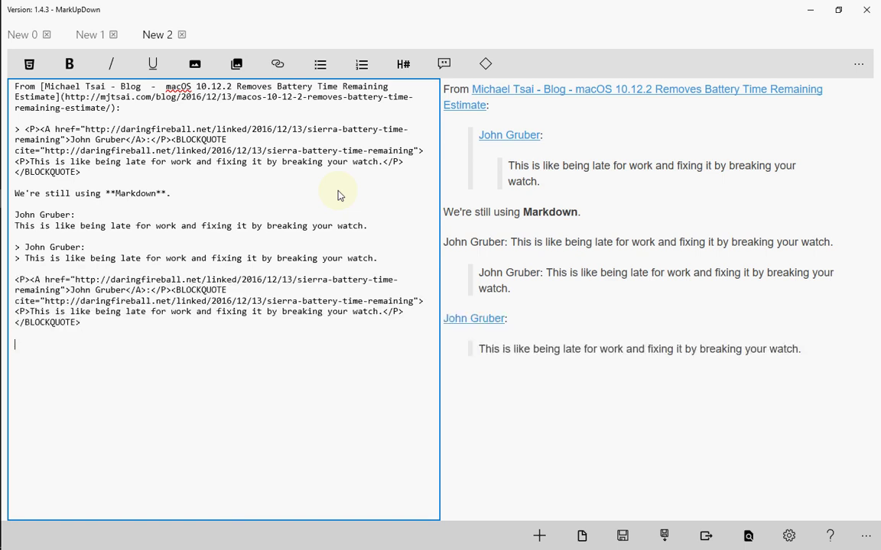
text(From [Michael Tsai - Blog  -  macOS 10.12.2 Removes Battery Time Remaining Estimate](http://mjtsai.com/blog/2016/12/13/macos-10-12-2-removes-battery-time-remaining-estimate/):  > <P><A href="http://daringfireball.net/linked/2016/12/13/sierra-battery-time-remaining">John Gruber</A>:</P><BLOCKQUOTE cite="http://daringfireball.net/linked/2016/12/13/sierra-battery-time-remaining"> <P>This is like being late for work and fixing it by breaking your watch.</P> </BLOCKQUOTE>)
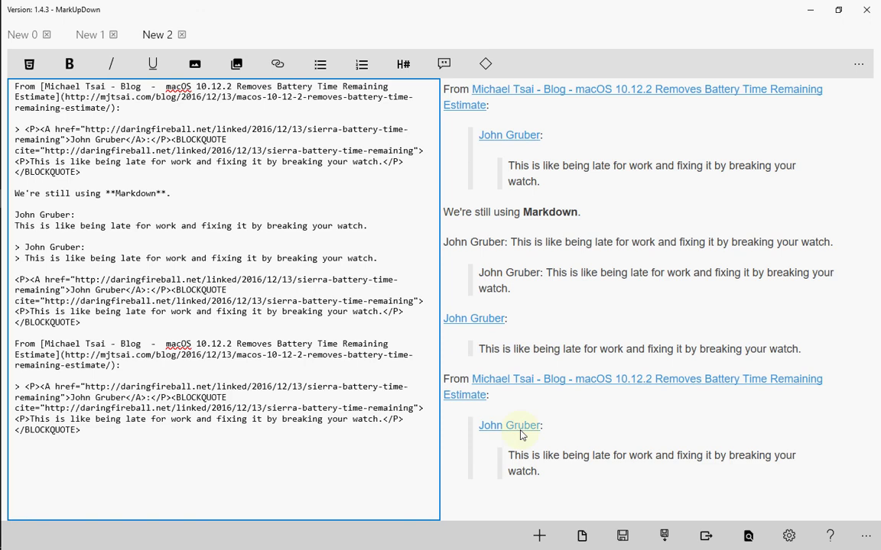
drag(556, 474, 439, 378)
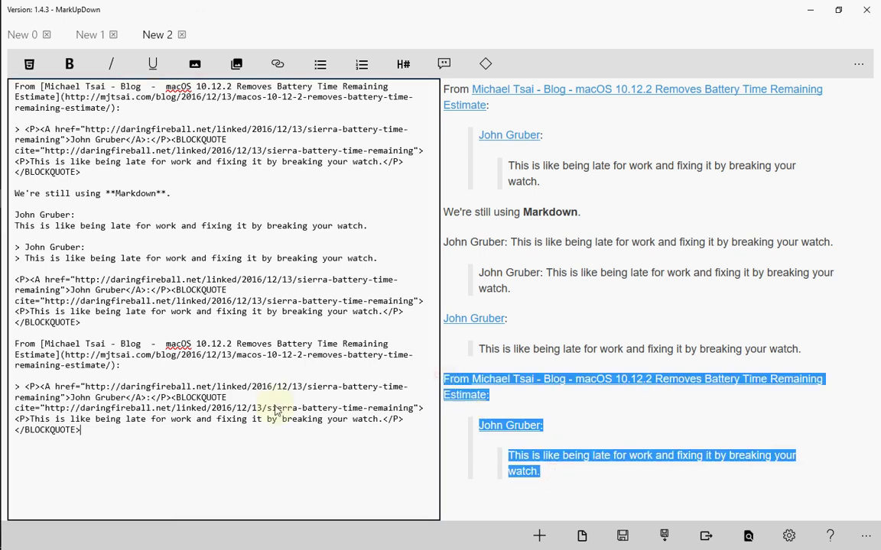
click(178, 425)
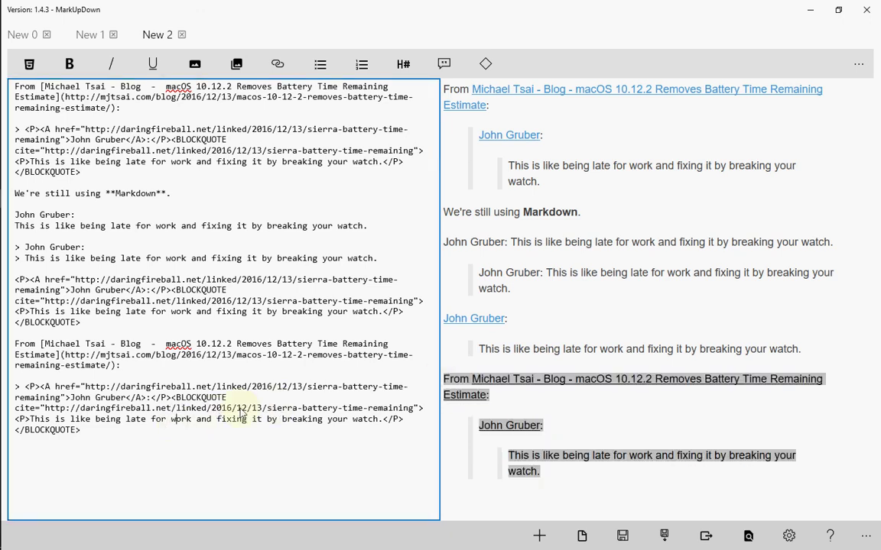
- Create a new blank document, reduce the MarkUpDown window to the right half of the screen and minimize the Edge browser
key(ctrl+n)
key(super+Right)
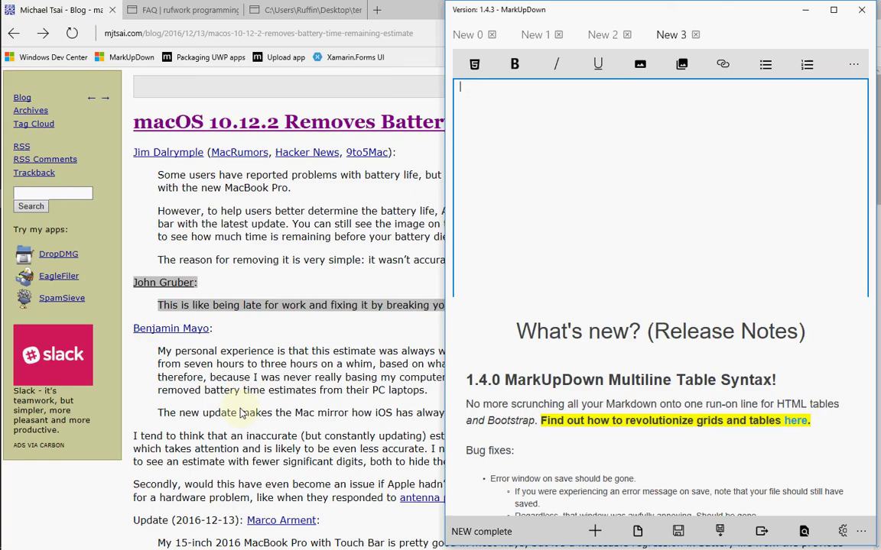
click(283, 260)
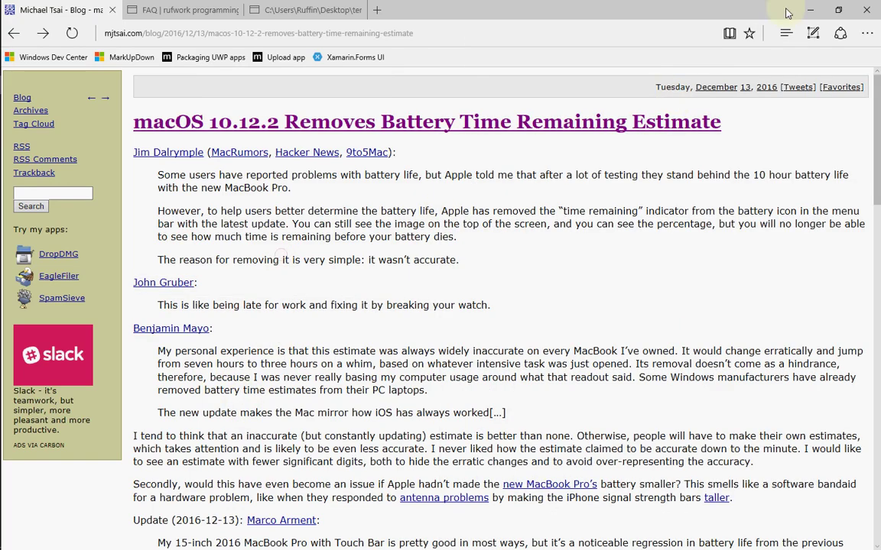
click(789, 9)
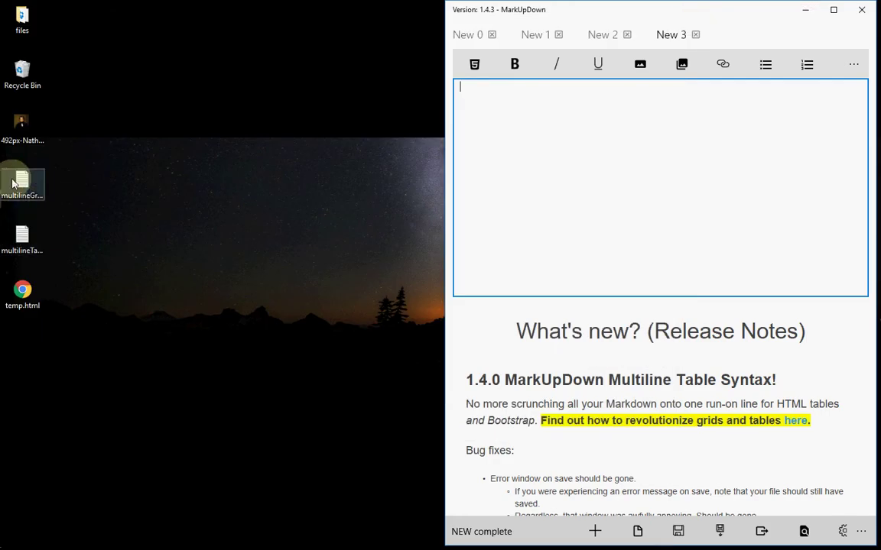
- Open multilineTable.txt from the desktop in GVIM and select all of its table text
double_click(17, 239)
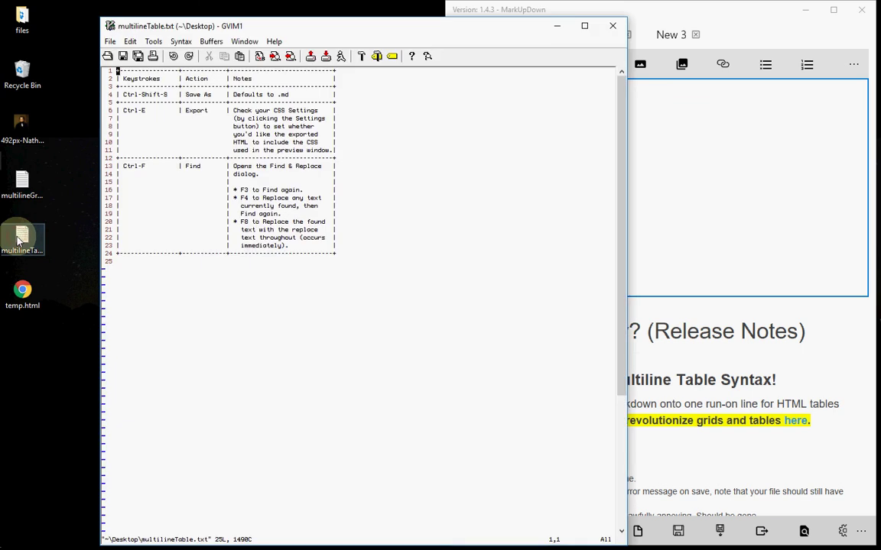
drag(280, 167, 298, 215)
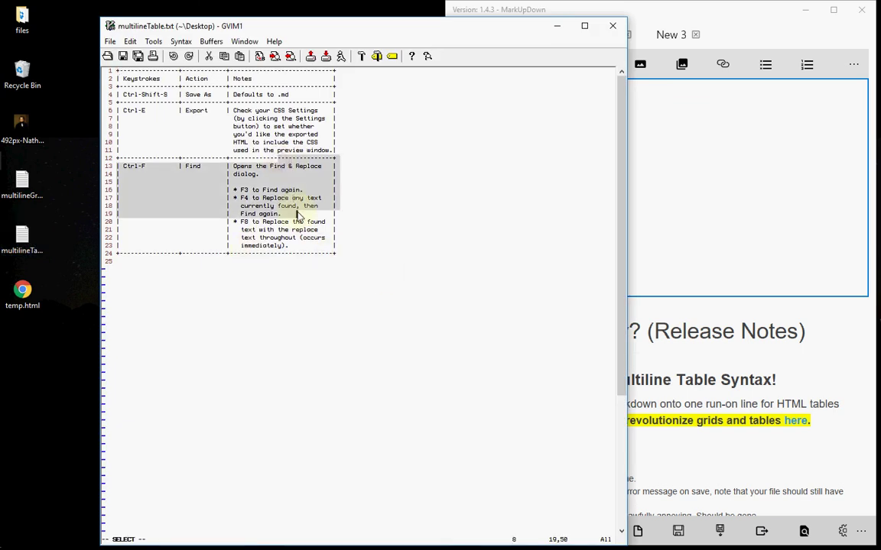
key(ctrl+a)
- Switch back to MarkUpDown, open the start of the New 0 document and maximize the window
click(731, 244)
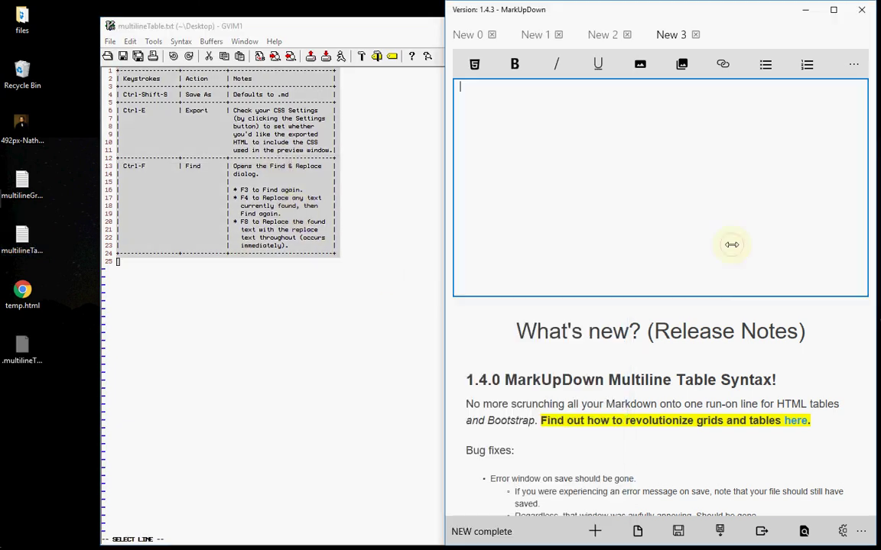
click(536, 34)
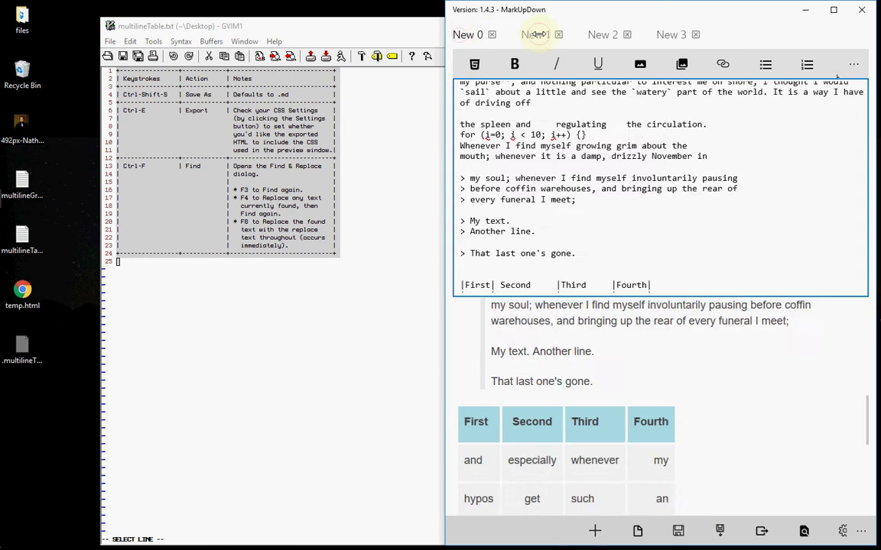
click(601, 35)
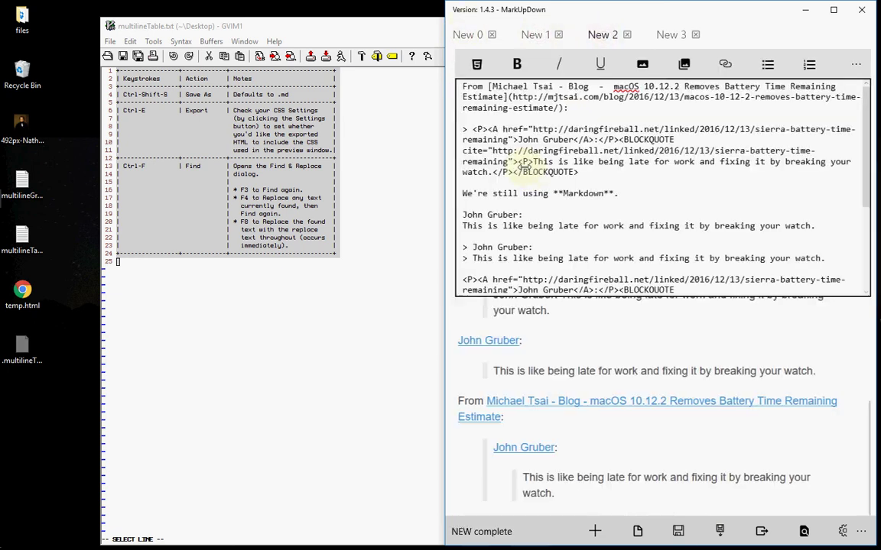
click(468, 34)
scroll(493, 131, up, 3)
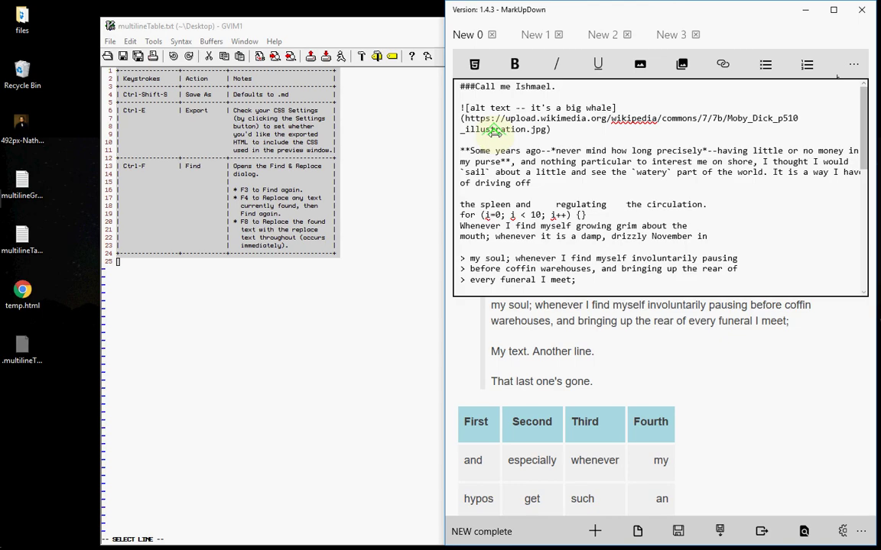
double_click(567, 10)
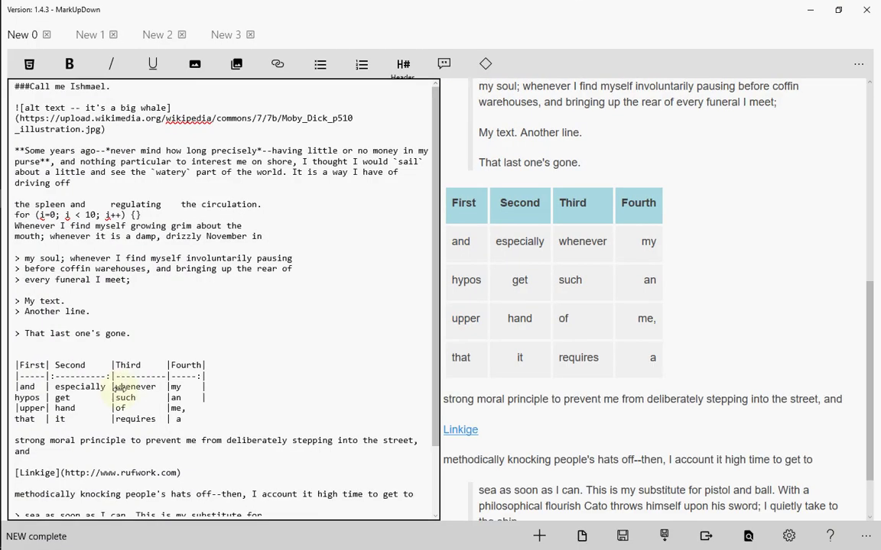
- Copy "principle to prevent me from deliberately stepping" and paste it after "whenever", "get" and "of" in the Markdown table's cells
drag(80, 441, 333, 441)
key(ctrl+c)
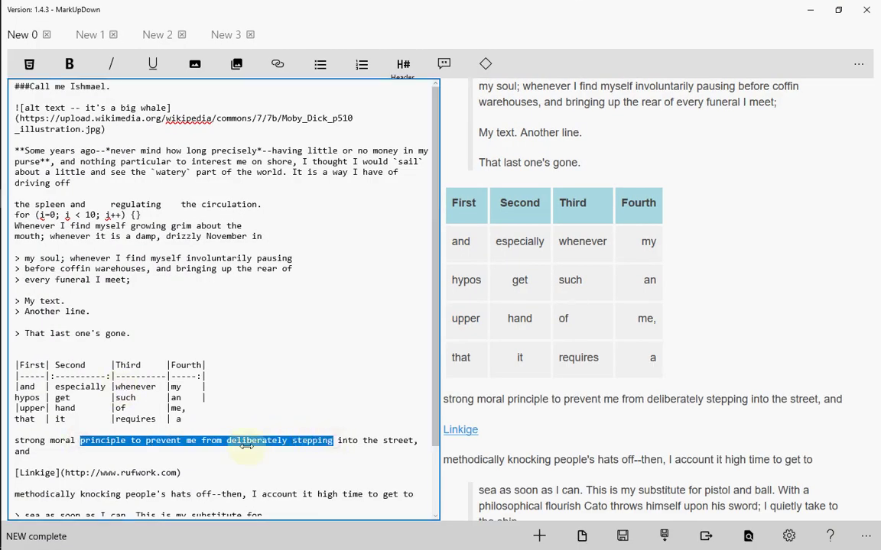
click(162, 388)
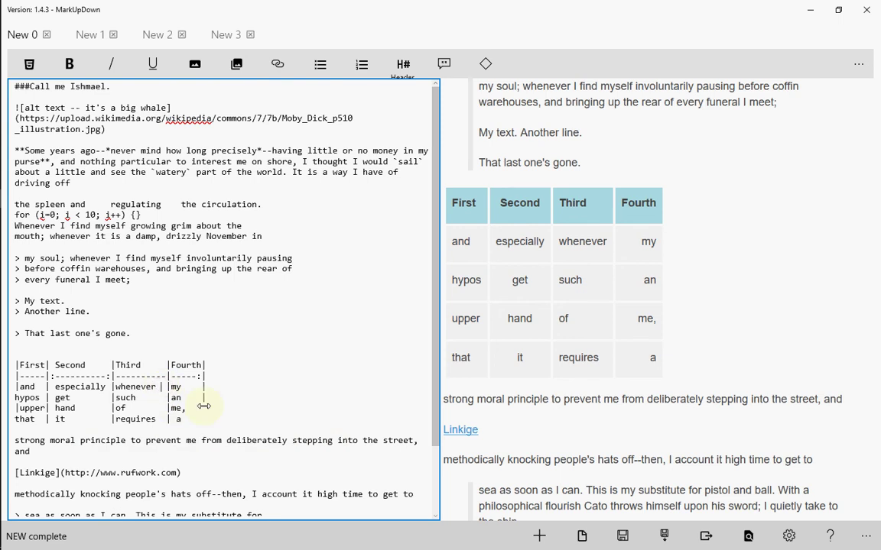
key(ctrl+v)
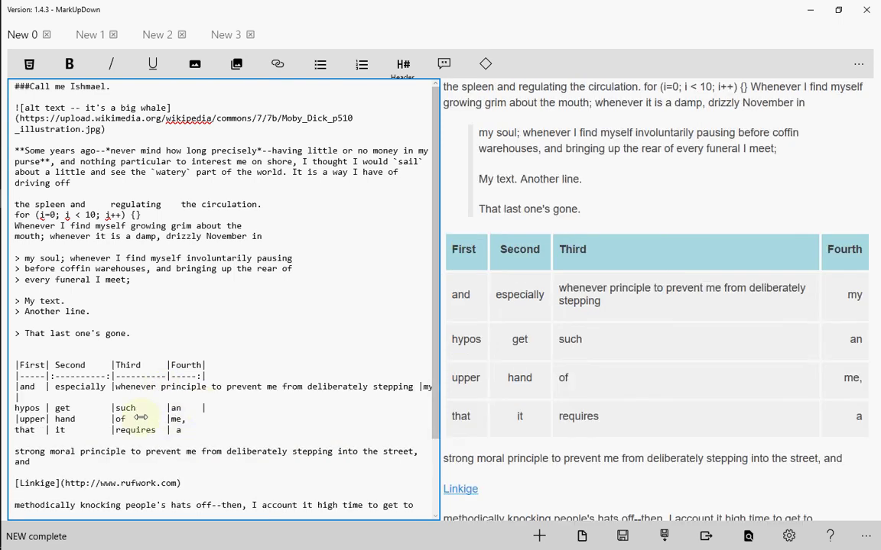
click(87, 409)
key(ctrl+v)
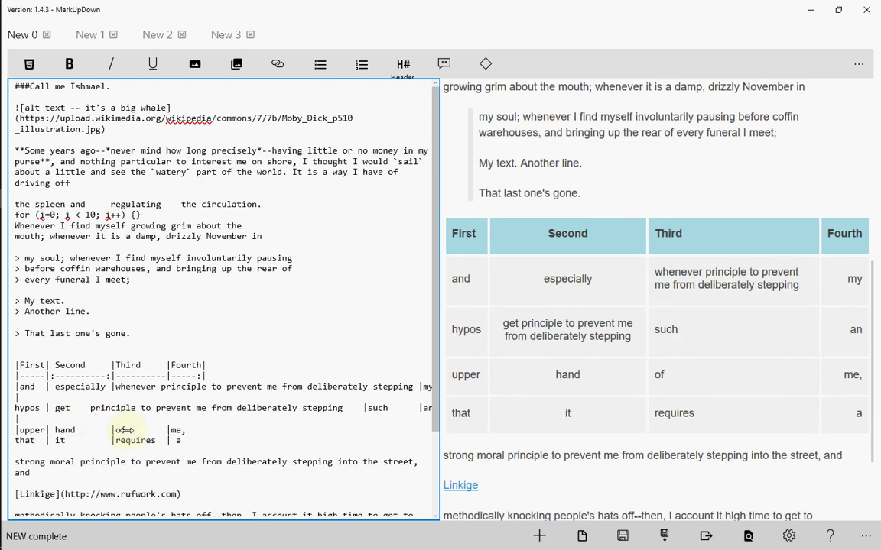
click(125, 430)
key(ctrl+v)
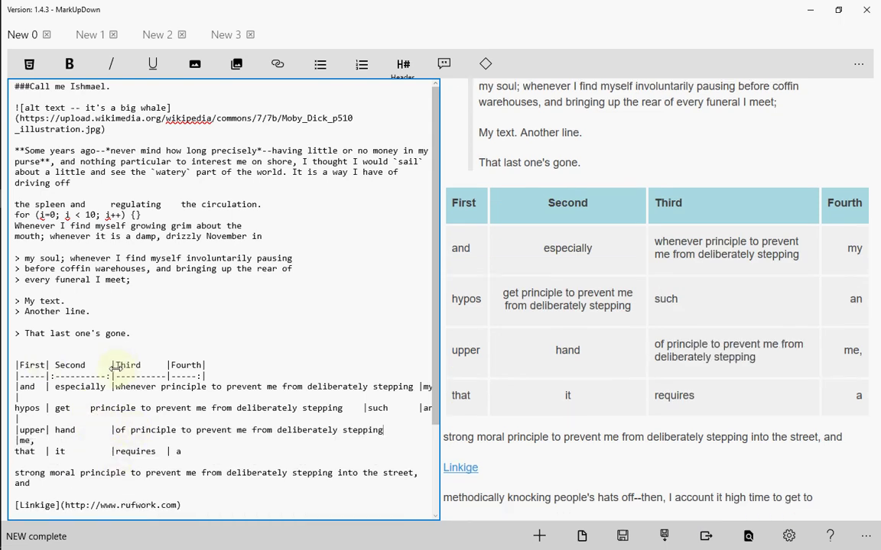
- Check the pipe alignment of the Third column in the table source, and open the blank New 3 document
drag(112, 366, 115, 440)
click(125, 387)
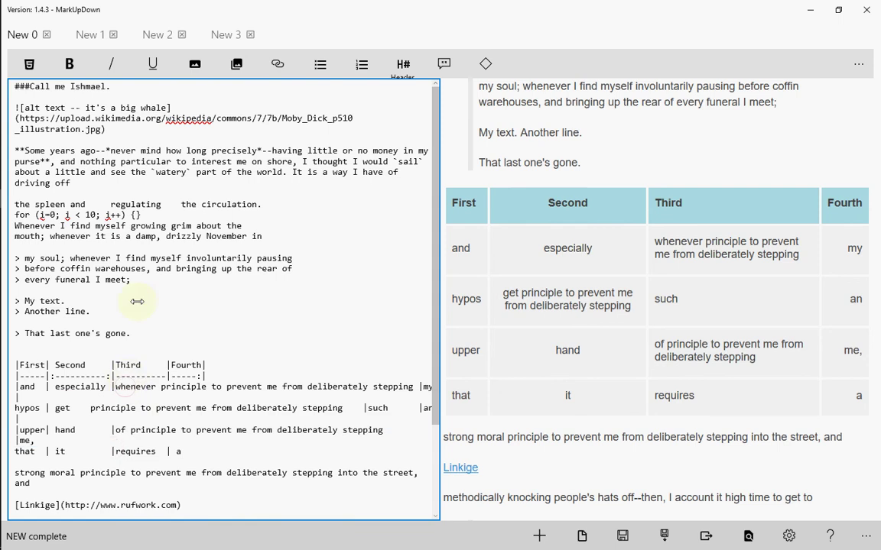
click(217, 34)
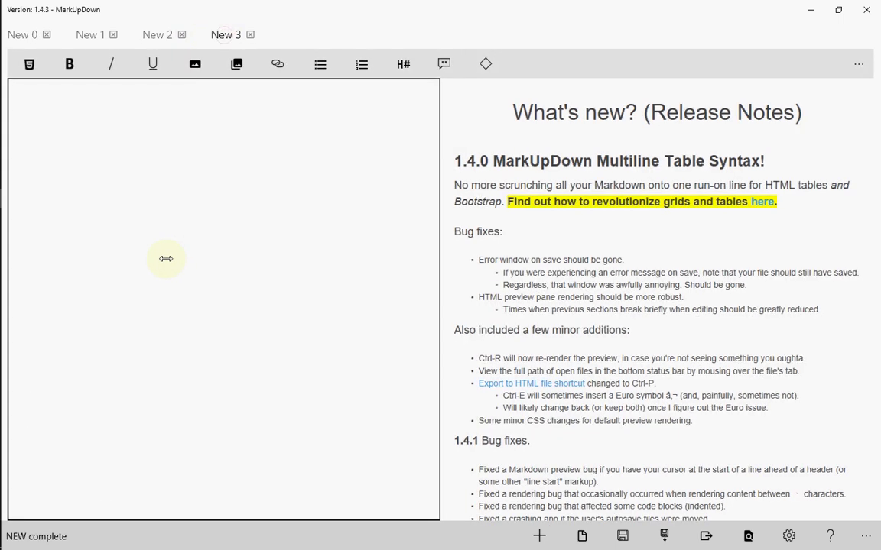
- Paste the copied Keystrokes/Action/Notes multiline table from the clipboard history into New 3 and check how its rows render in the preview
key(ctrl+grave)
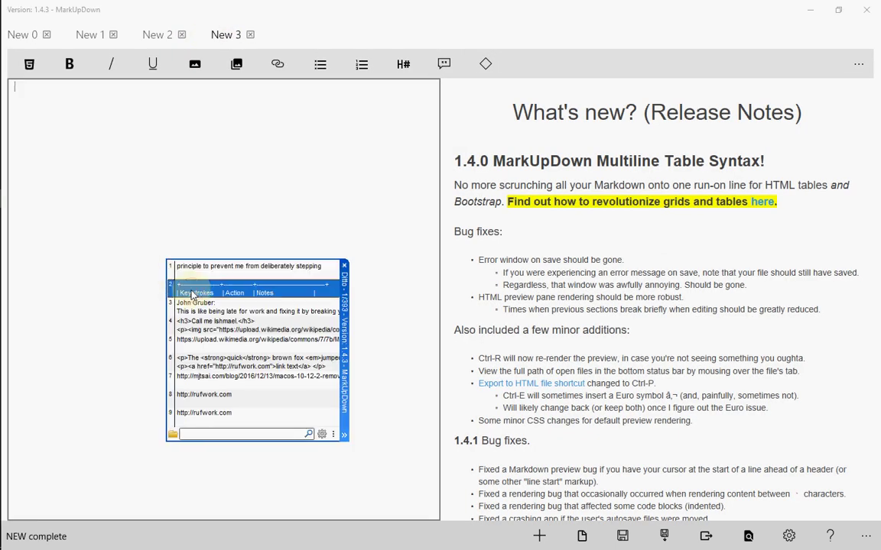
double_click(192, 293)
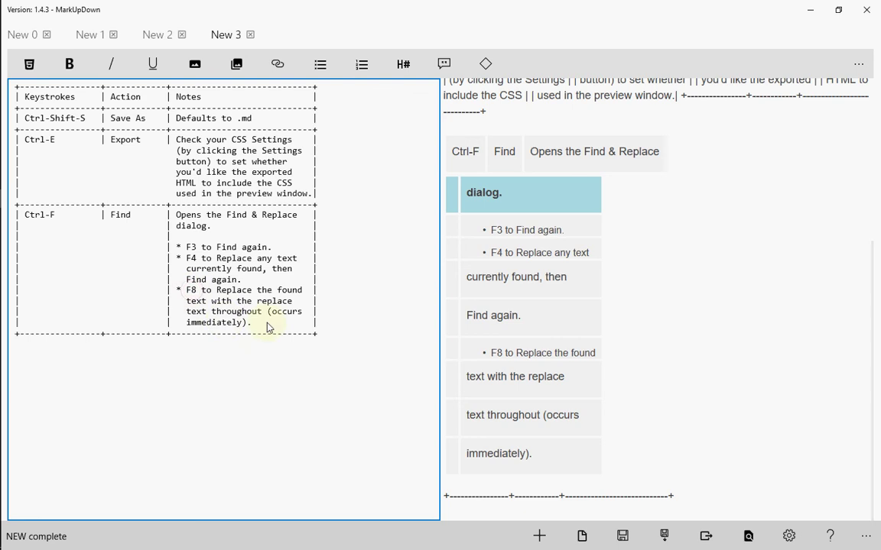
key(ctrl+a)
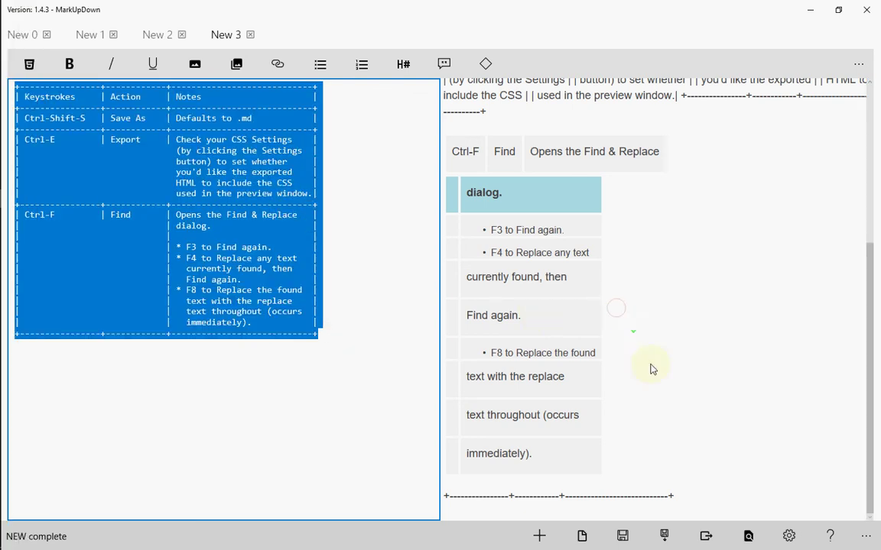
scroll(635, 370, up, 3)
drag(702, 255, 493, 229)
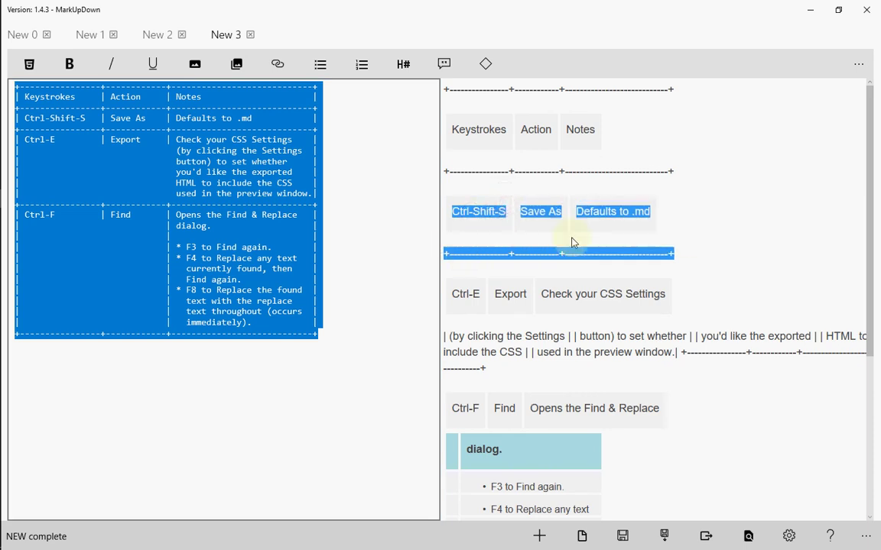
- Enable Multiline HTML Table Support and Bootstrap Grid Support in the beta feature settings and close the settings
click(789, 536)
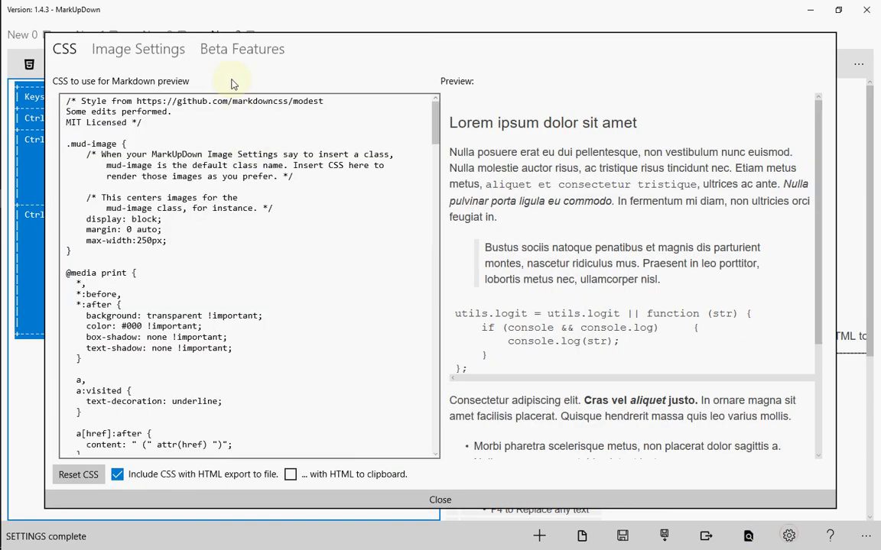
click(220, 47)
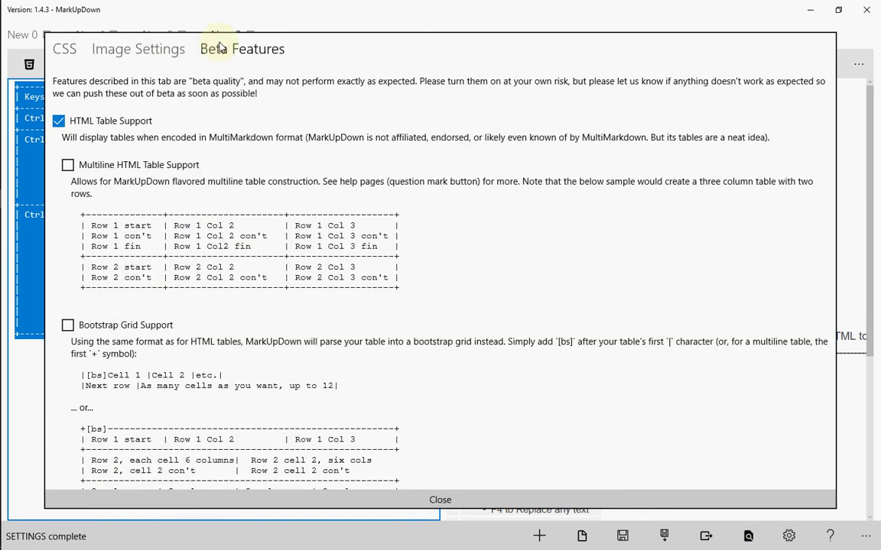
click(68, 165)
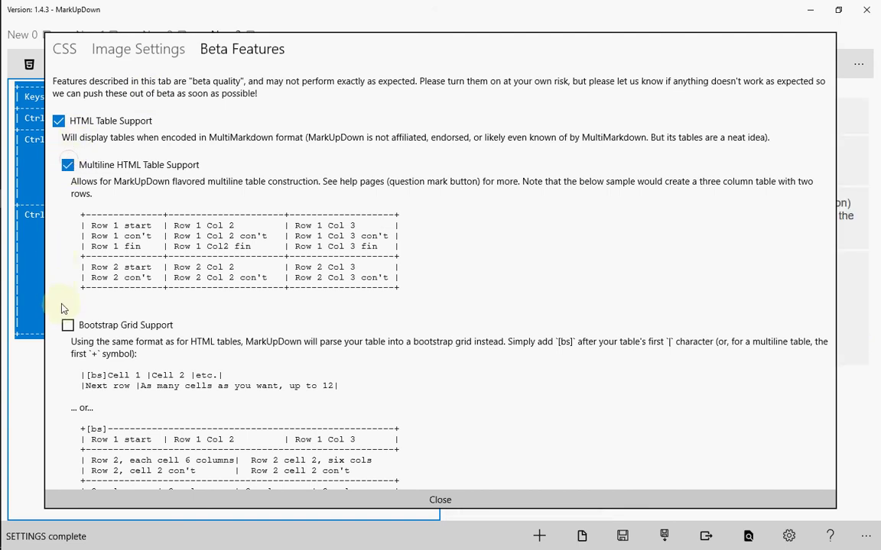
click(67, 327)
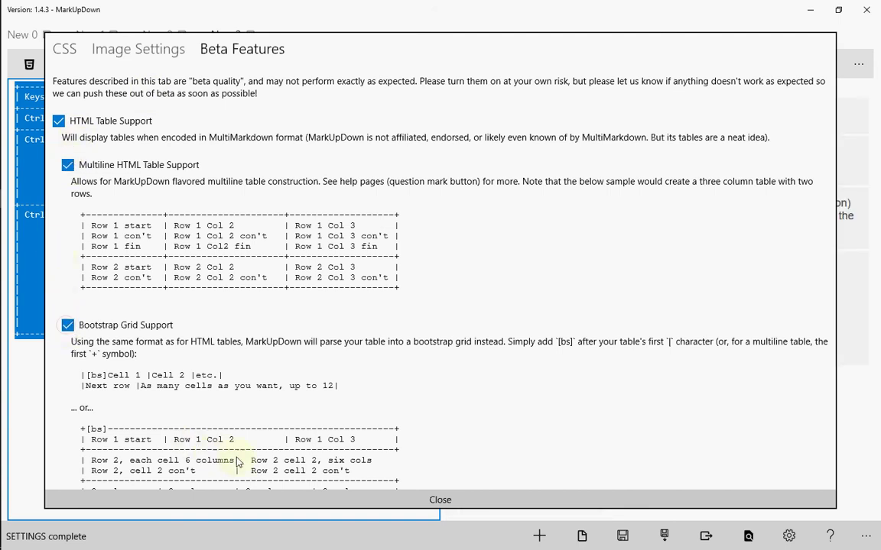
click(257, 501)
- Compare the whole rendered table in the preview with the bulleted list in the Ctrl-F row's Notes cell of the source
click(276, 373)
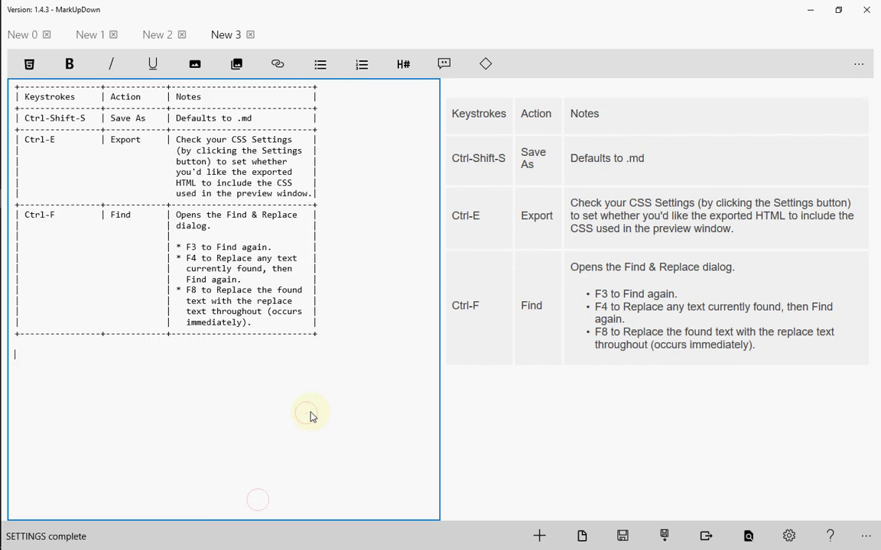
triple_click(759, 344)
drag(679, 308, 444, 112)
click(266, 268)
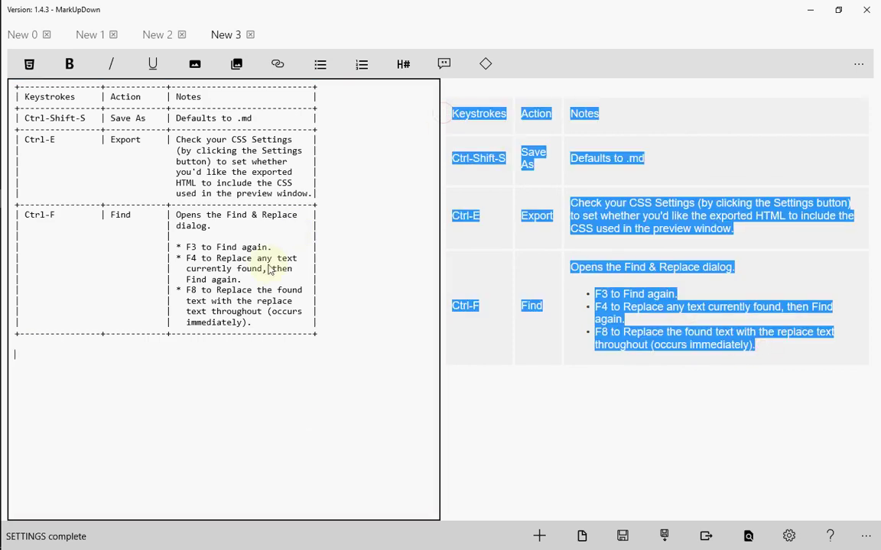
drag(251, 324, 172, 254)
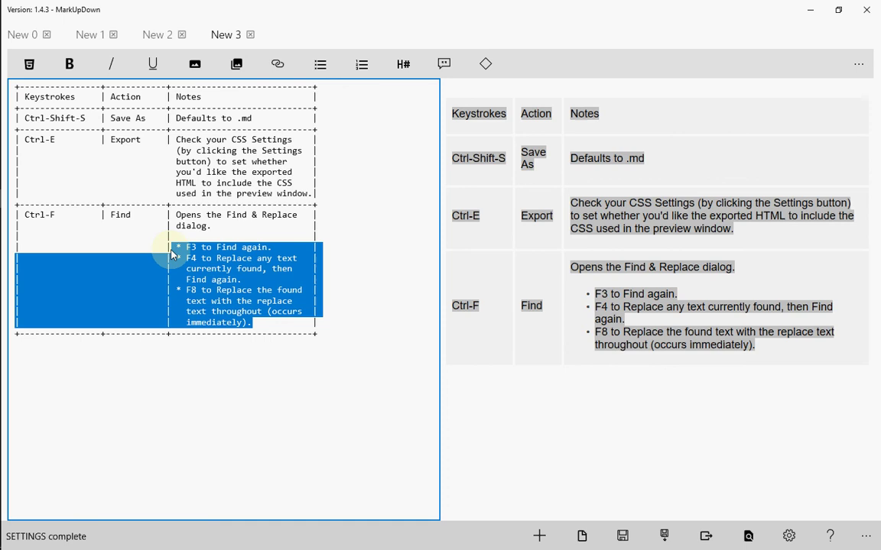
click(232, 387)
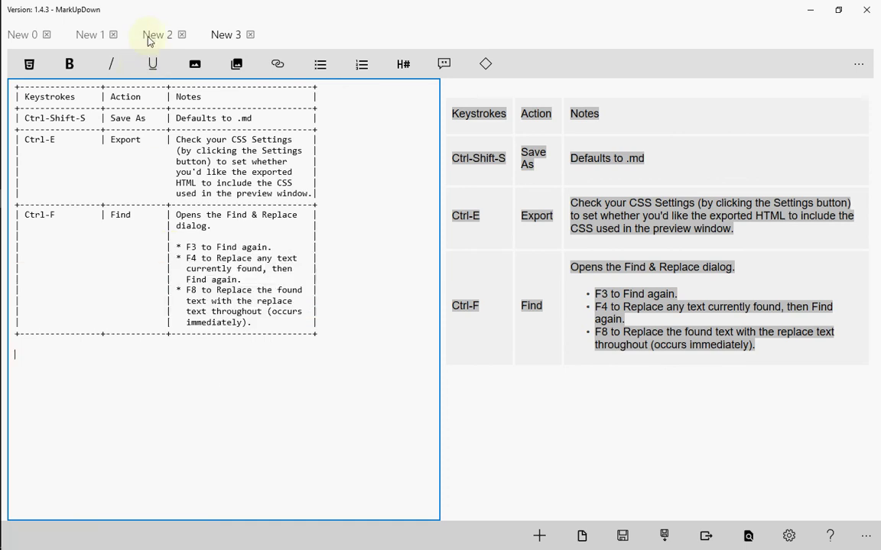
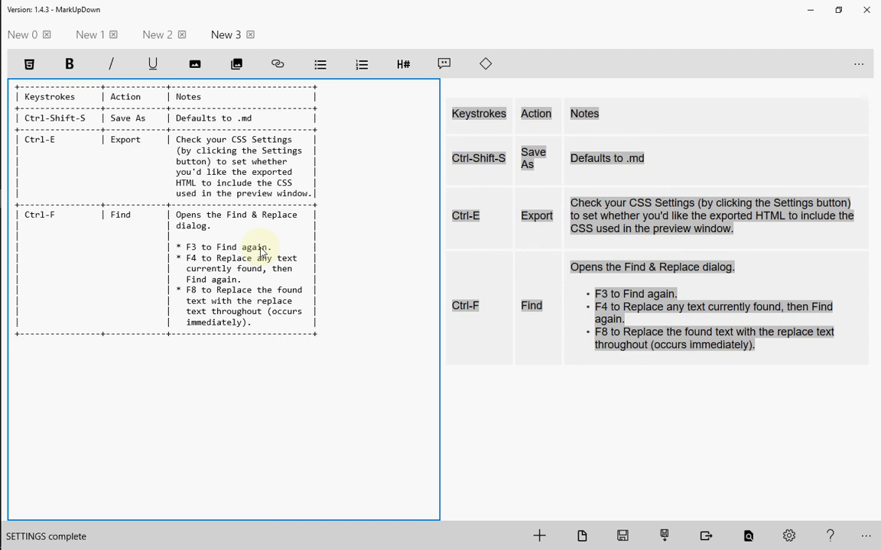
- Open the help FAQ entry on the multiline table format and follow its link to the detailed syntax page
click(839, 536)
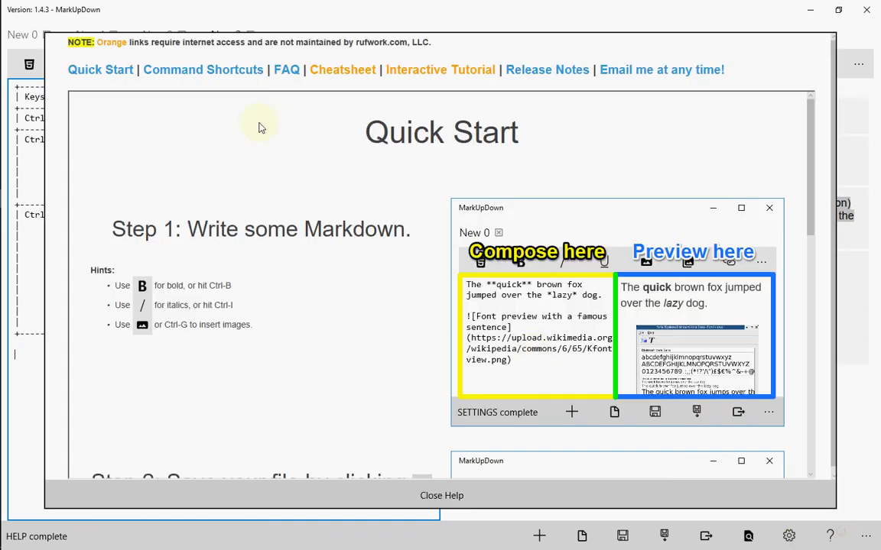
click(284, 71)
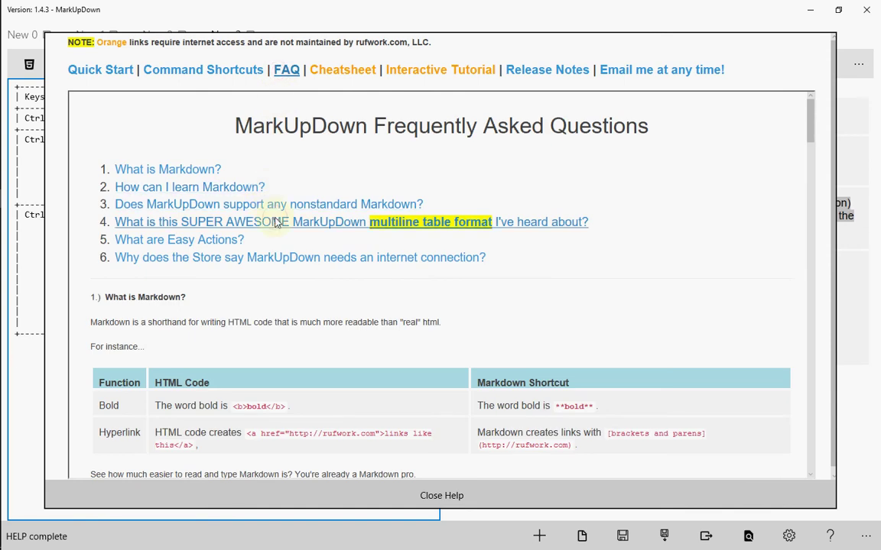
click(276, 221)
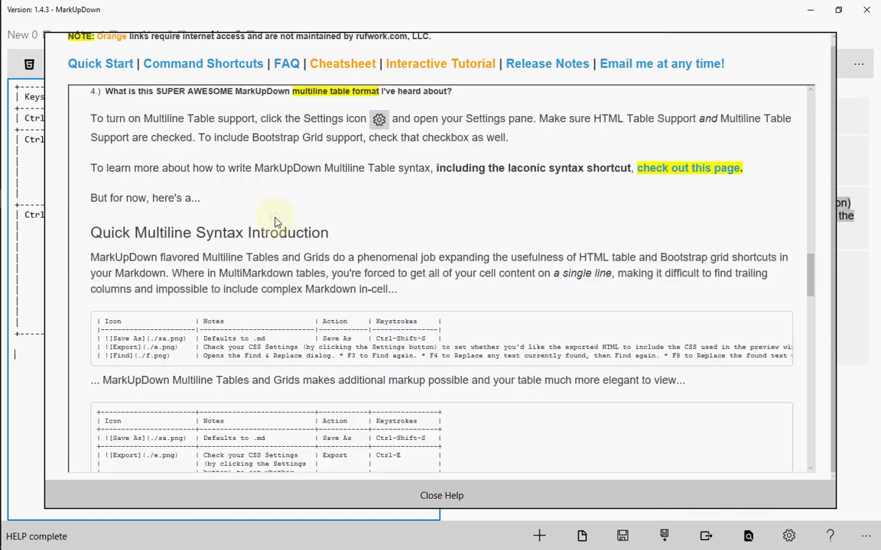
click(672, 168)
- Read through the multiline syntax page, comparing the single-line table examples with the multiline Notes cells and the column piping examples
scroll(459, 231, down, 3)
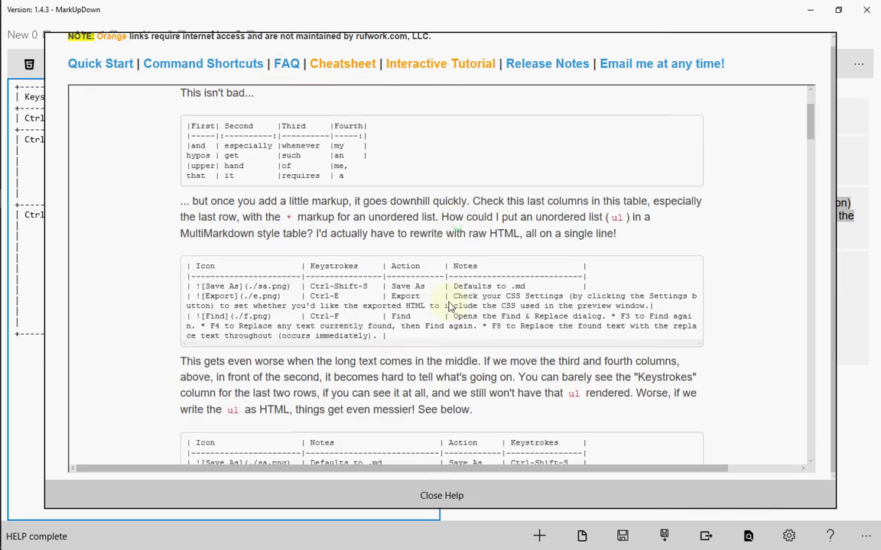
drag(388, 337, 201, 269)
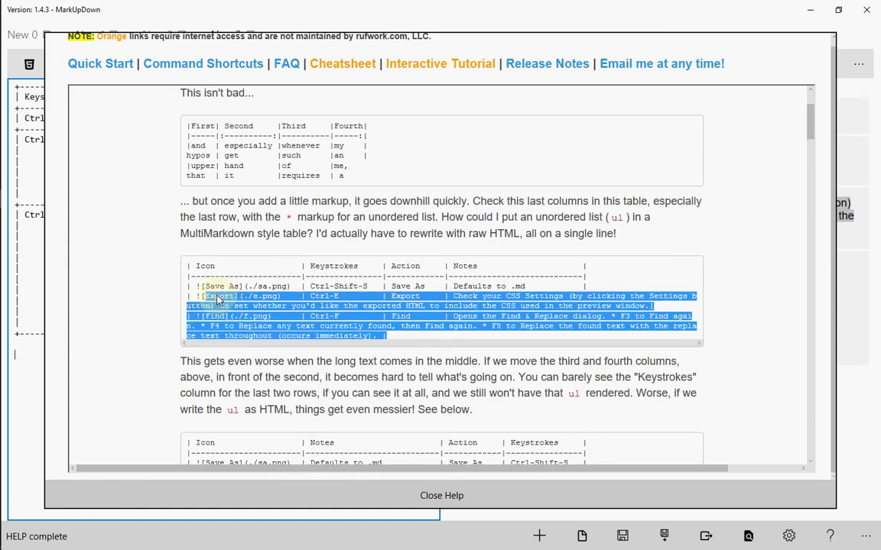
scroll(207, 264, down, 6)
drag(381, 270, 432, 272)
scroll(432, 272, down, 10)
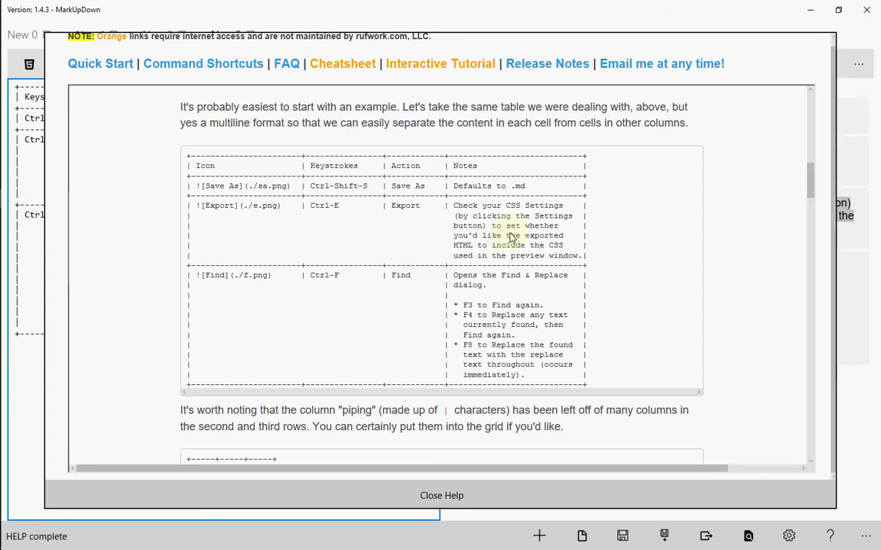
drag(453, 205, 589, 251)
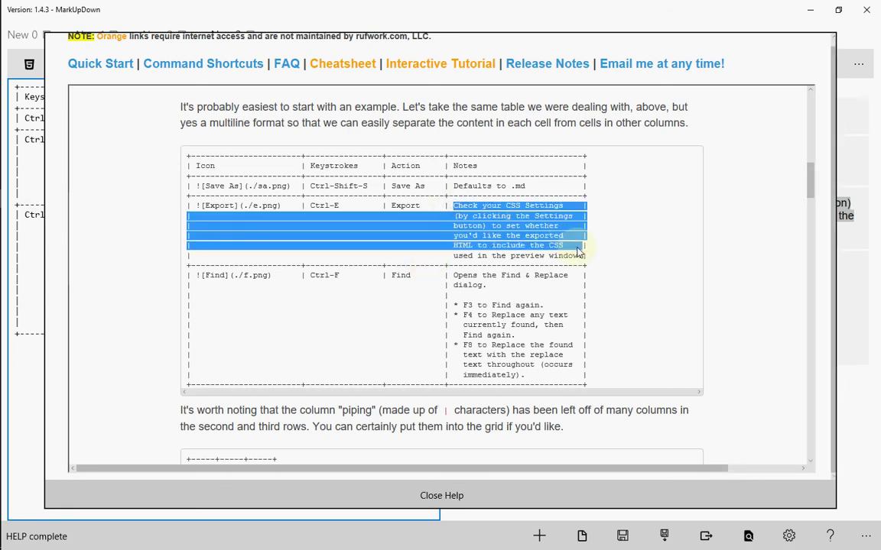
click(674, 286)
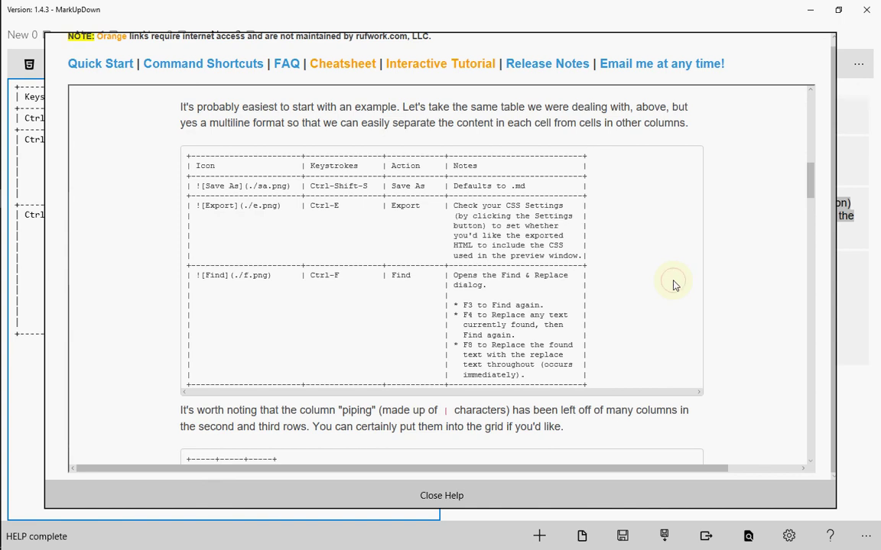
scroll(674, 285, down, 3)
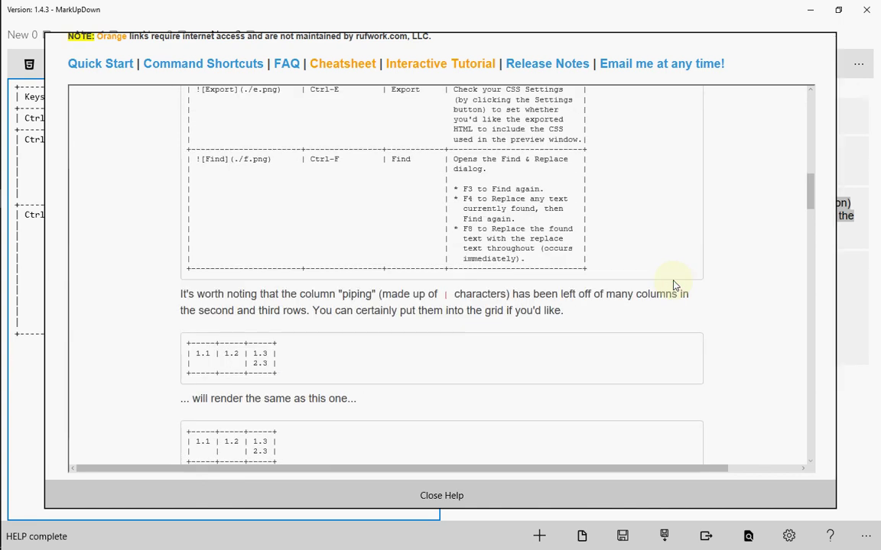